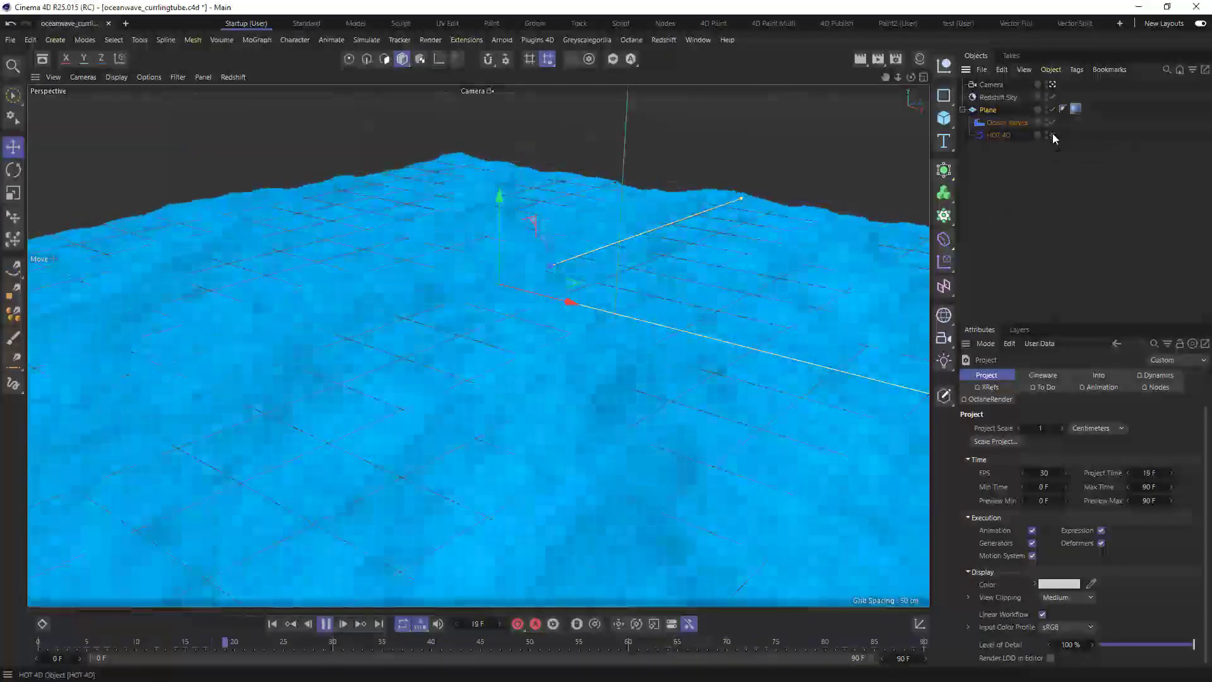
- Disable HOT 4D, stop playback, scrub to frame 55, then switch to the ct-ocean-waves repo in the browser
{"action": "left_click", "coordinate": [1052, 134]}
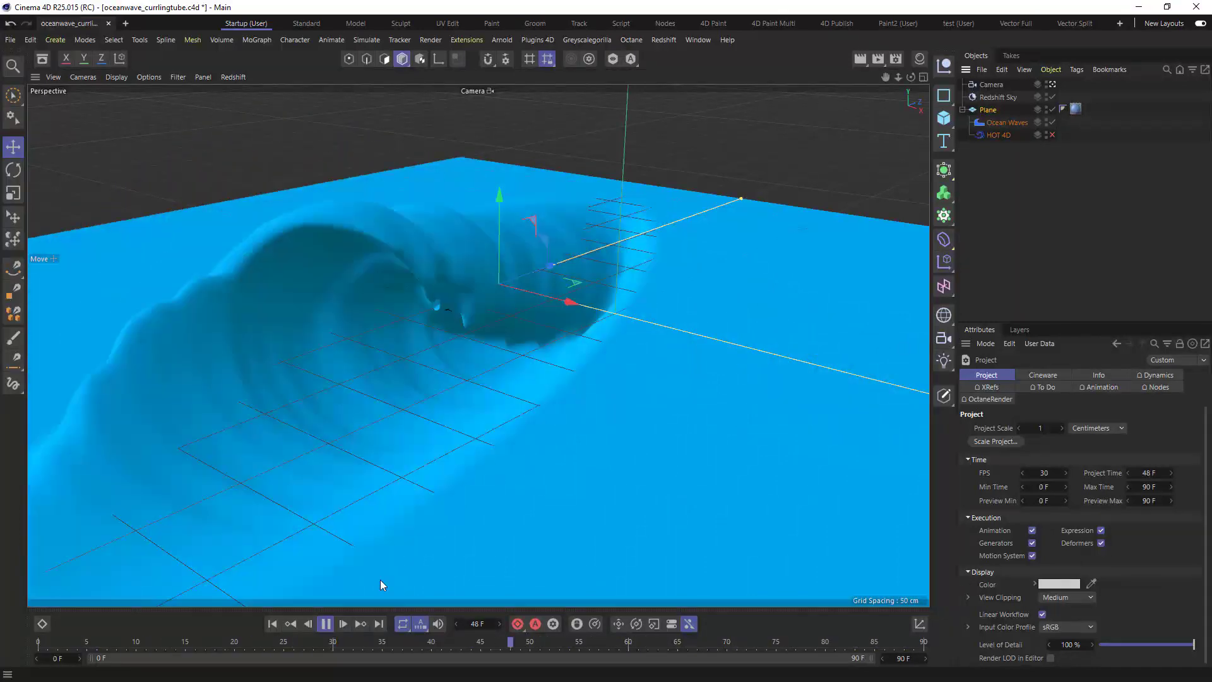
{"action": "left_click", "coordinate": [325, 624]}
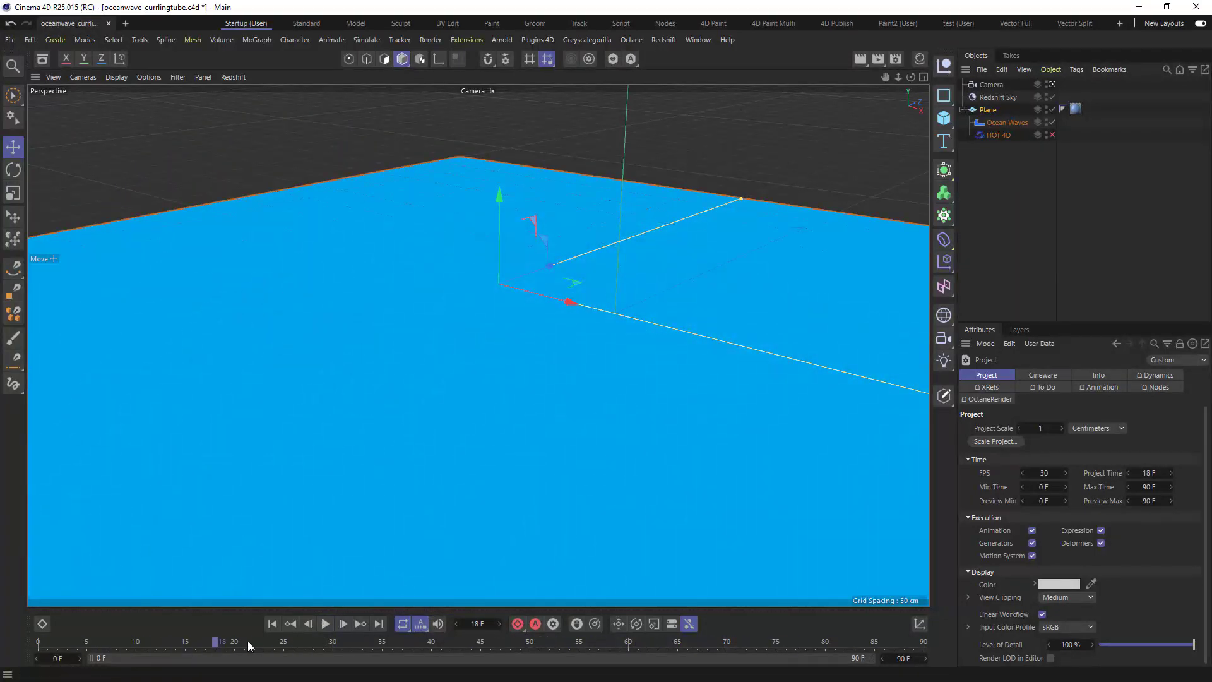
{"action": "mouse_move", "coordinate": [248, 641]}
{"action": "left_mouse_down"}
{"action": "mouse_move", "coordinate": [526, 653]}
{"action": "mouse_move", "coordinate": [558, 664]}
{"action": "mouse_move", "coordinate": [377, 651]}
{"action": "mouse_move", "coordinate": [617, 673]}
{"action": "mouse_move", "coordinate": [566, 655]}
{"action": "mouse_move", "coordinate": [284, 642]}
{"action": "mouse_move", "coordinate": [442, 642]}
{"action": "left_mouse_up"}
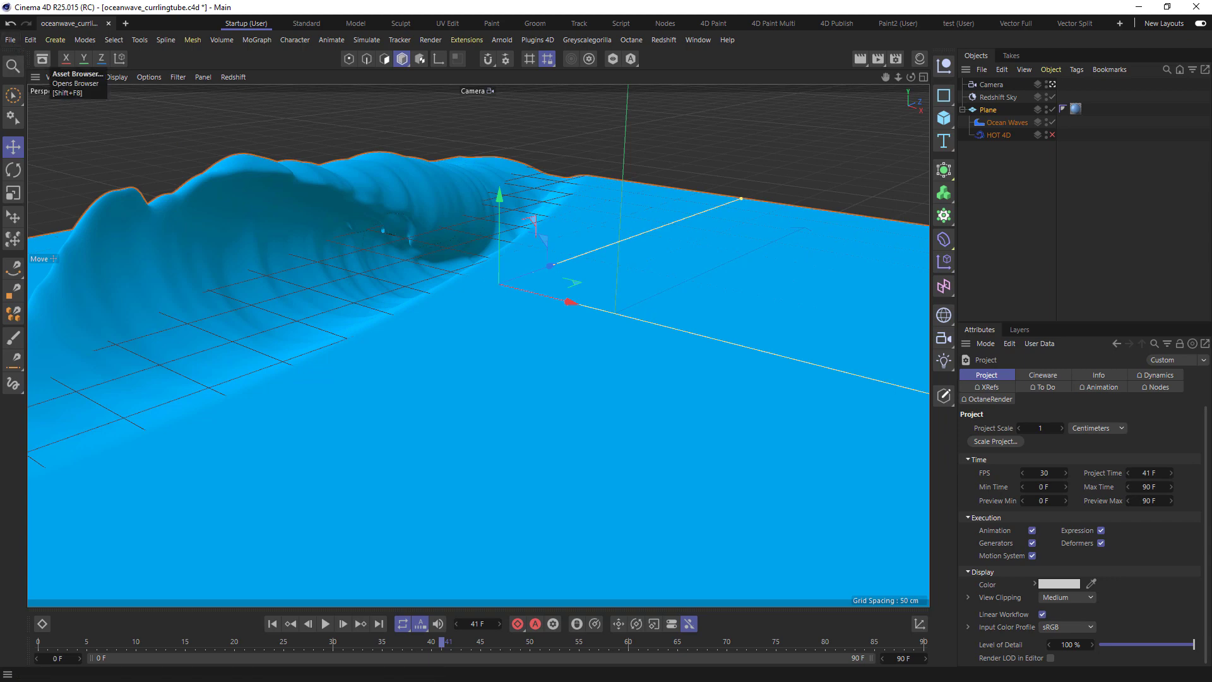
{"action": "key", "text": "alt+Tab"}
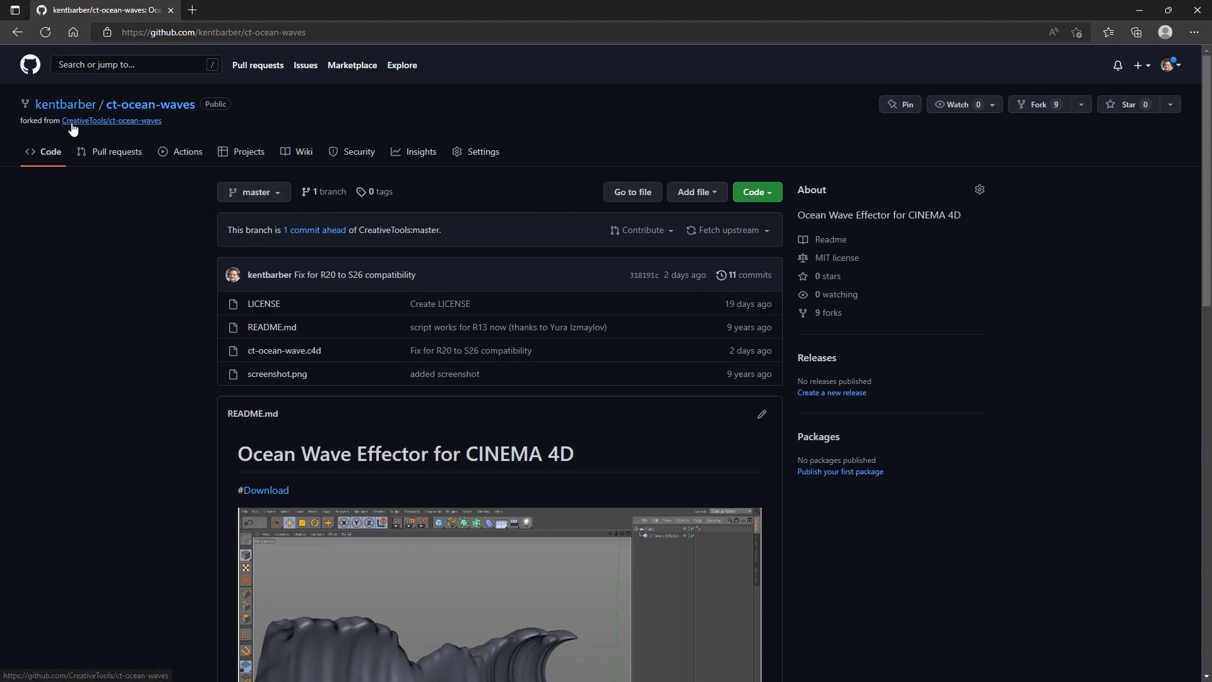
- Select the page URL and scroll the ct-ocean-waves repository down to its README screenshot
{"action": "mouse_move", "coordinate": [77, 126]}
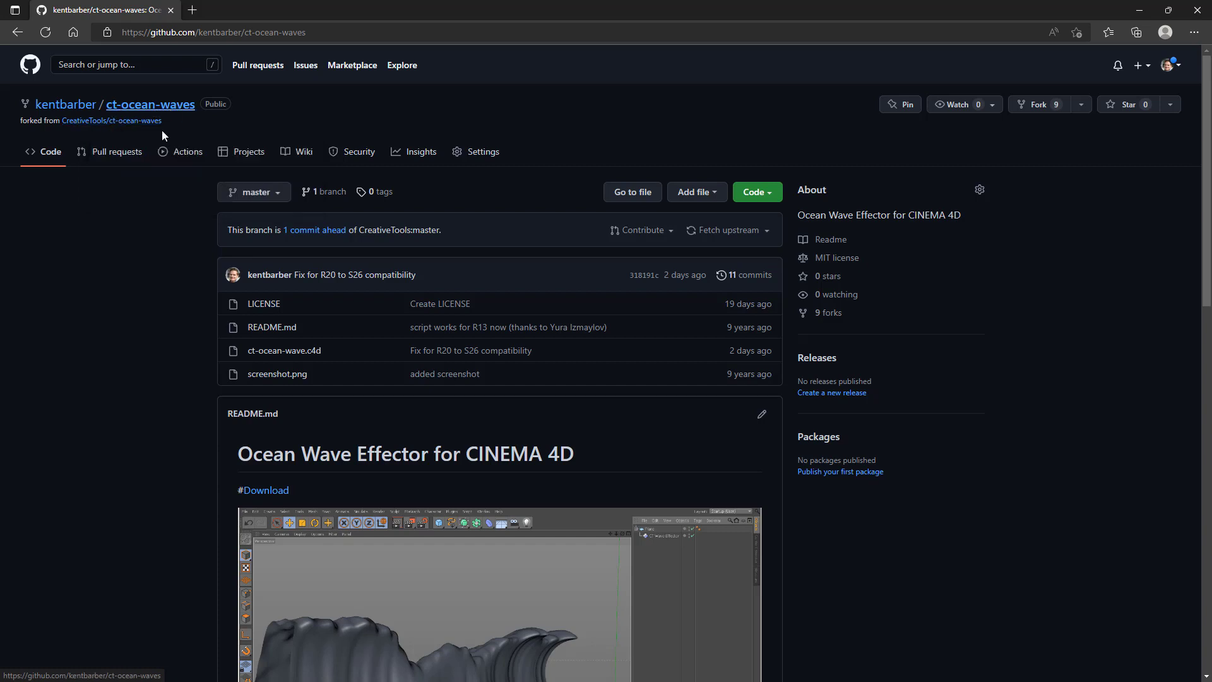
{"action": "scroll", "coordinate": [189, 307], "scroll_direction": "down", "scroll_amount": 2}
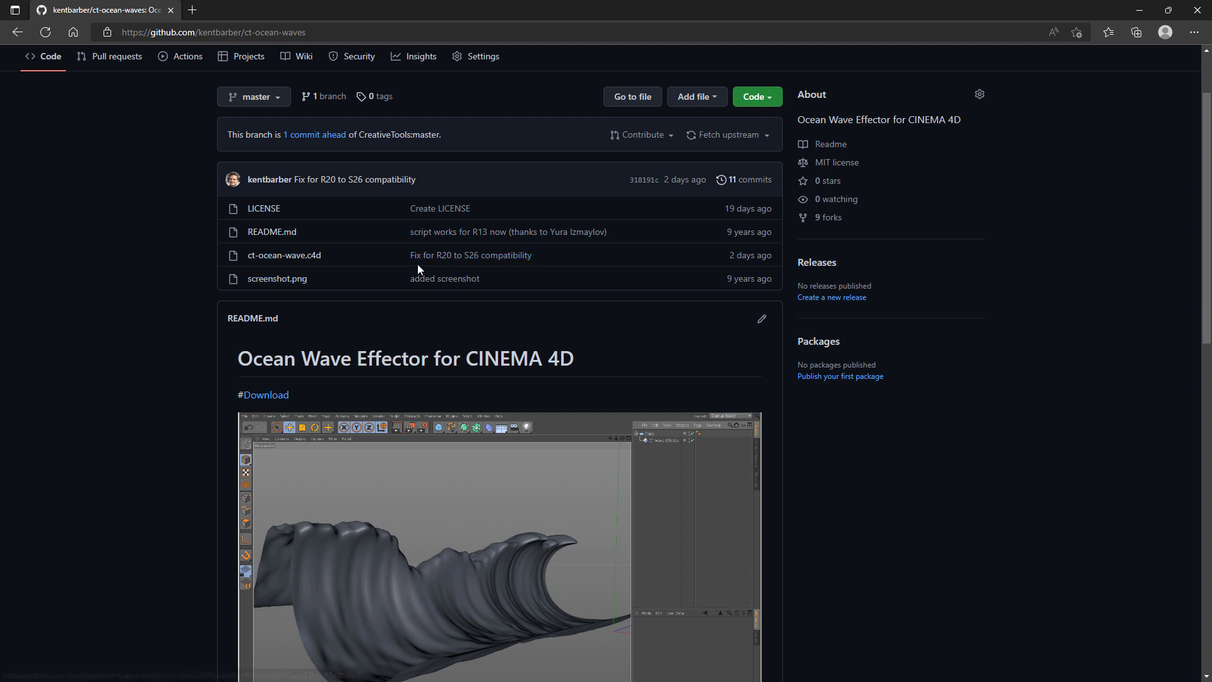
{"action": "scroll", "coordinate": [142, 258], "scroll_direction": "up", "scroll_amount": 2}
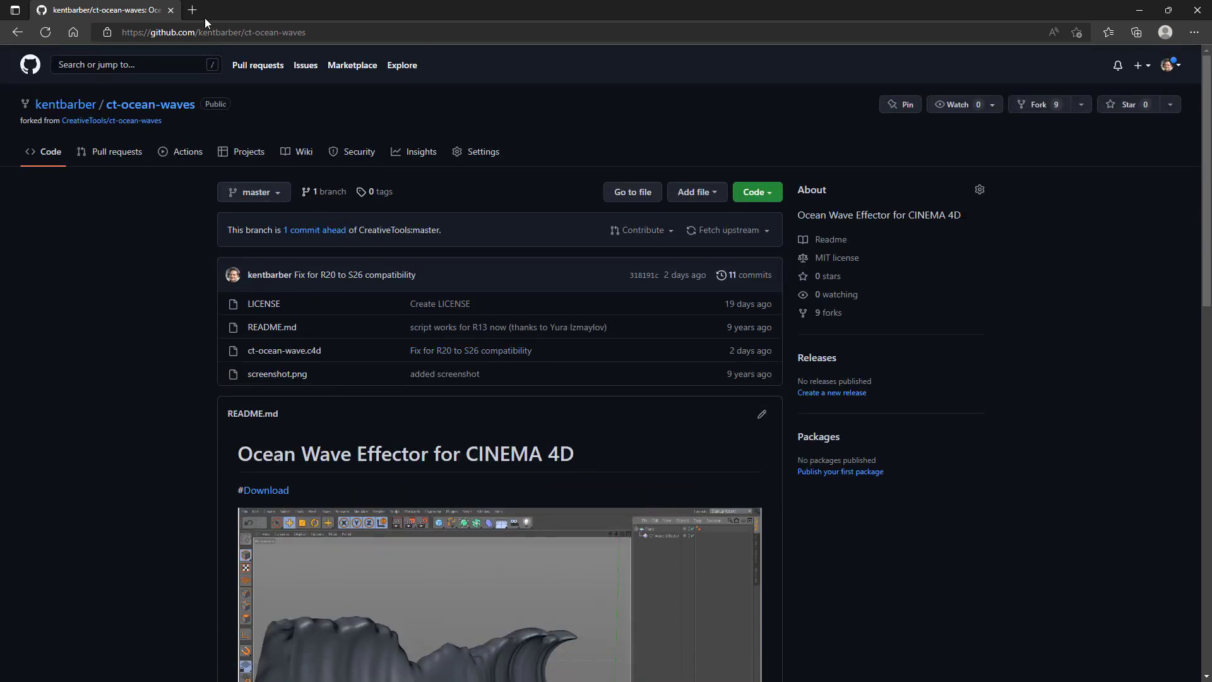
{"action": "left_click", "coordinate": [107, 32]}
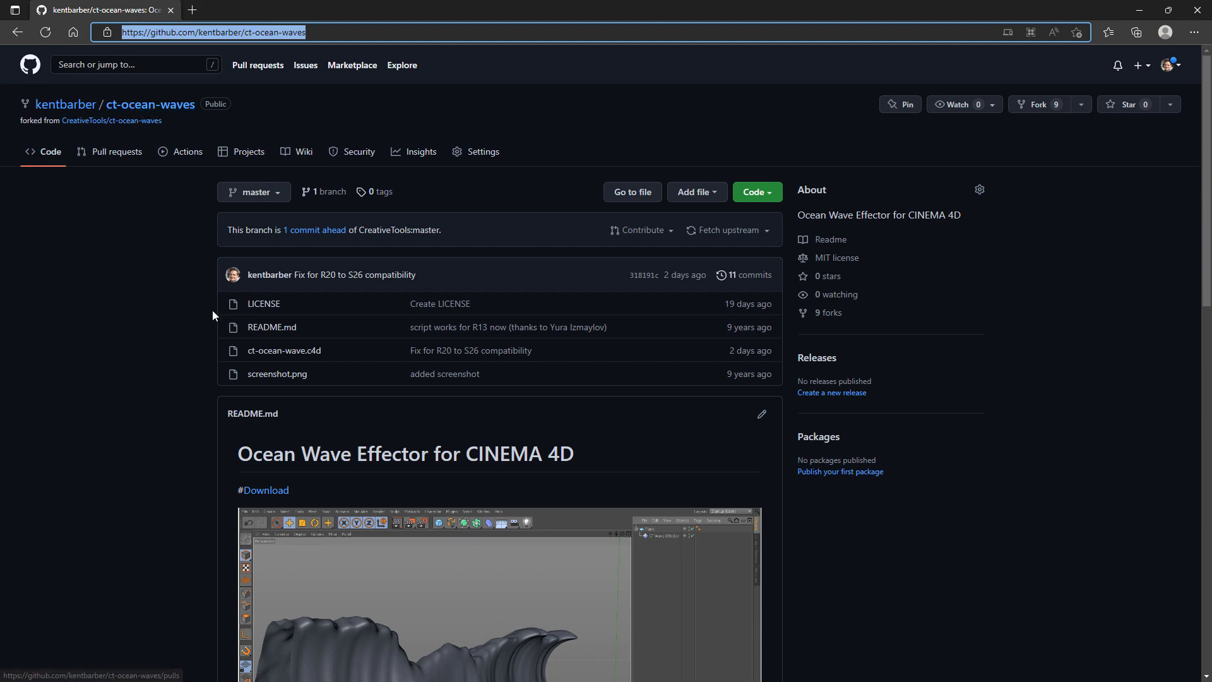
{"action": "scroll", "coordinate": [180, 287], "scroll_direction": "down", "scroll_amount": 2}
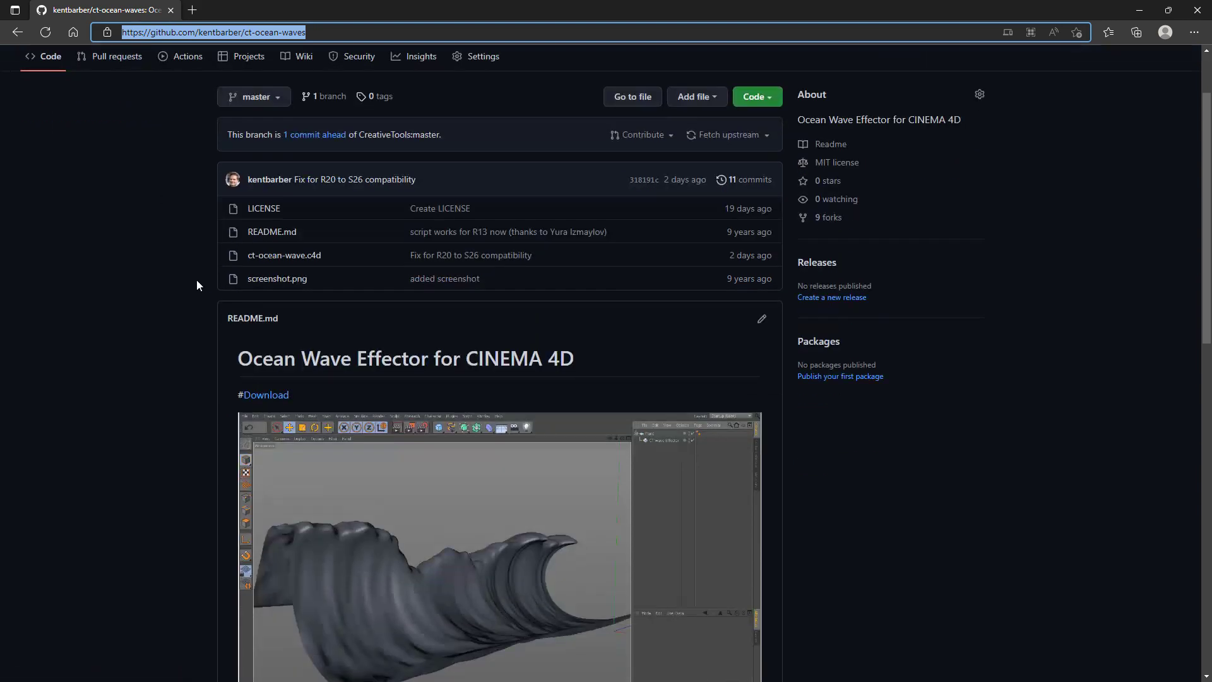
{"action": "scroll", "coordinate": [146, 301], "scroll_direction": "down", "scroll_amount": 3}
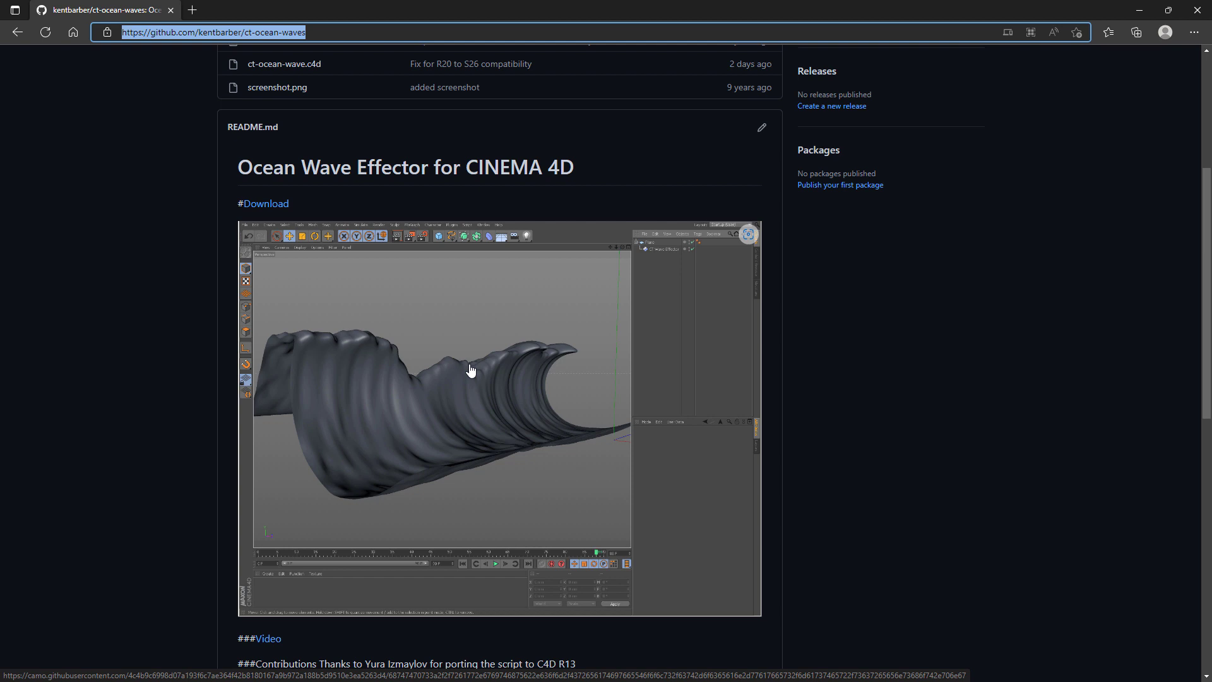
{"action": "scroll", "coordinate": [529, 373], "scroll_direction": "down", "scroll_amount": 6}
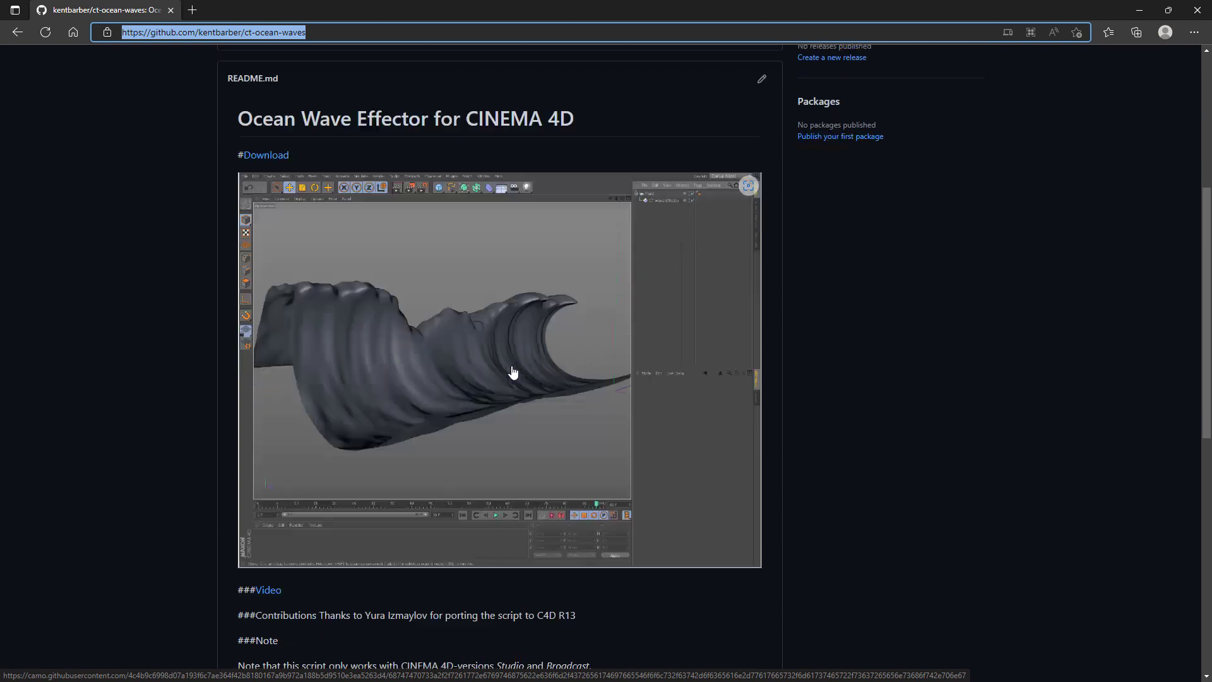
{"action": "scroll", "coordinate": [513, 373], "scroll_direction": "up", "scroll_amount": 5}
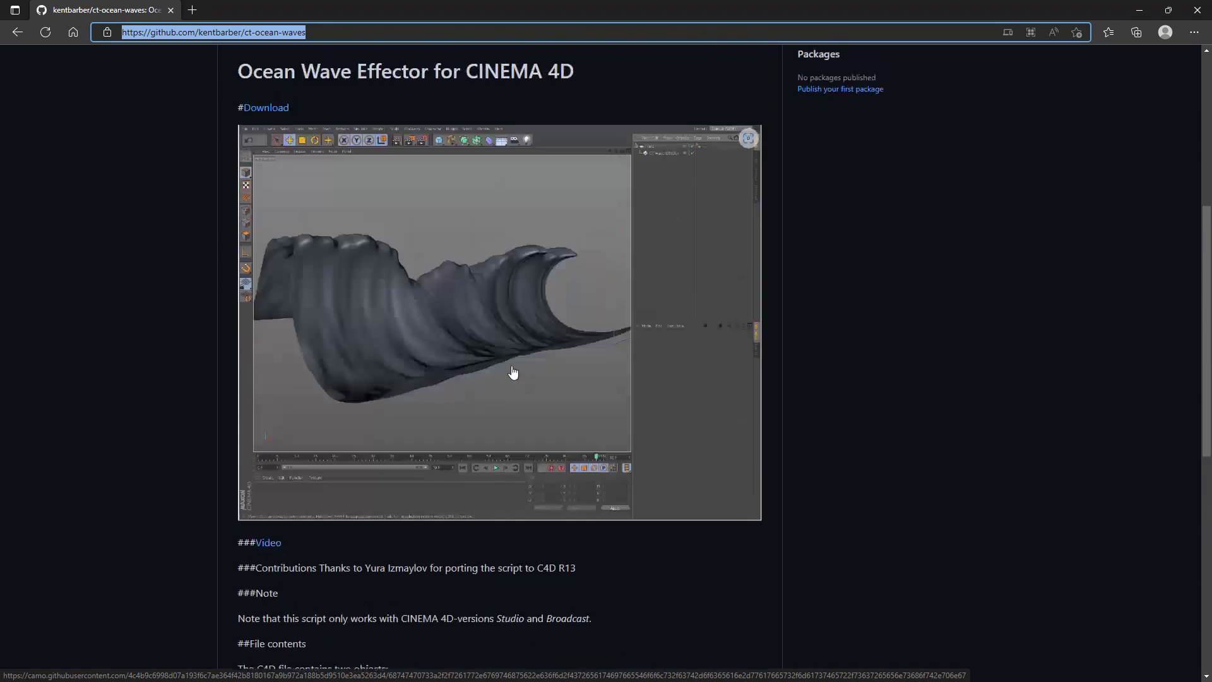
{"action": "scroll", "coordinate": [492, 296], "scroll_direction": "up", "scroll_amount": 2}
{"action": "scroll", "coordinate": [499, 321], "scroll_direction": "down", "scroll_amount": 3}
{"action": "scroll", "coordinate": [490, 322], "scroll_direction": "down", "scroll_amount": 5}
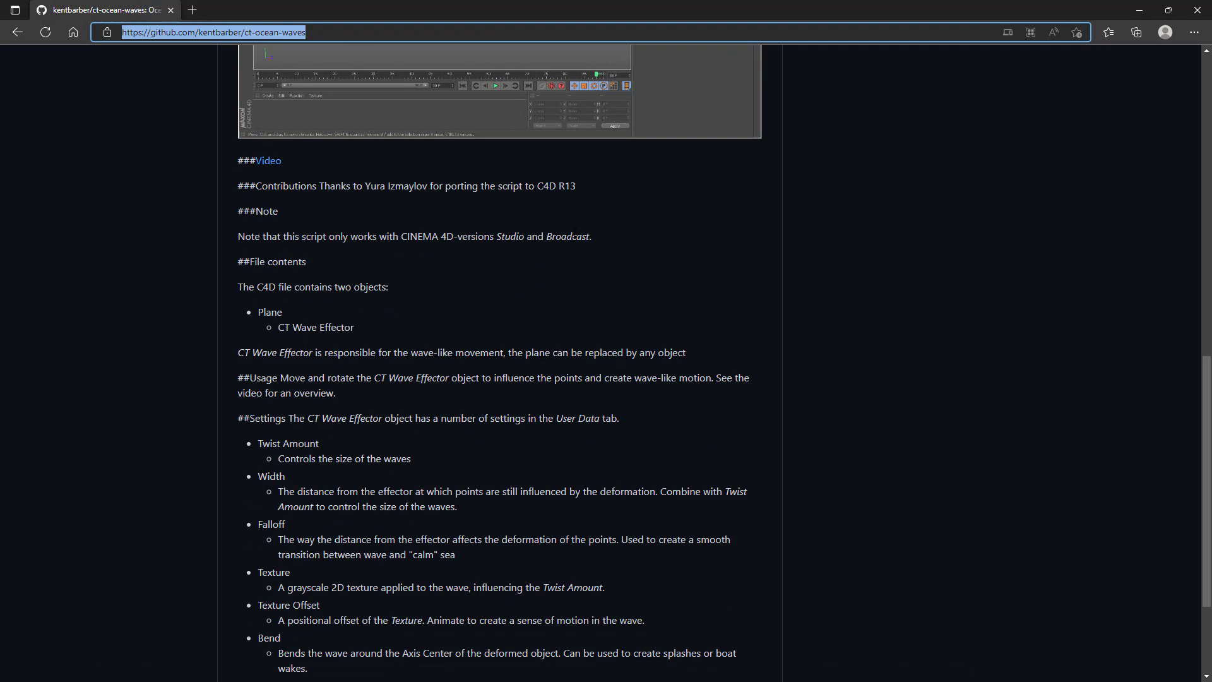
{"action": "scroll", "coordinate": [575, 235], "scroll_direction": "down", "scroll_amount": 3}
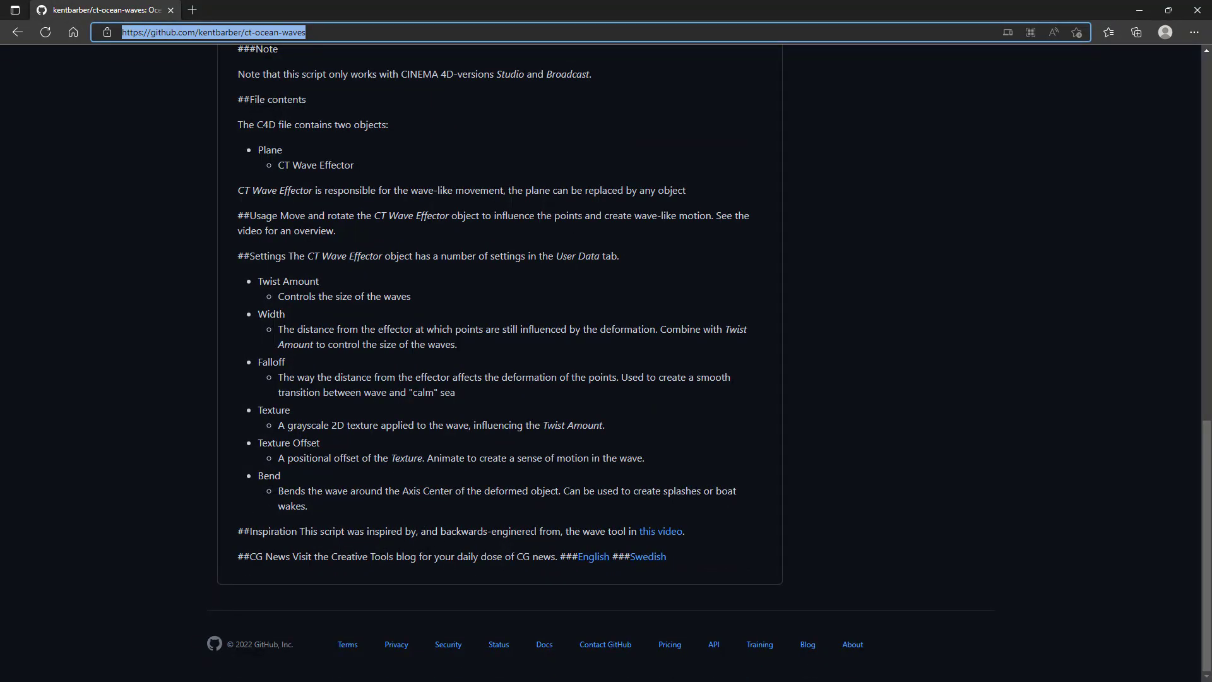
{"action": "left_click", "coordinate": [623, 531]}
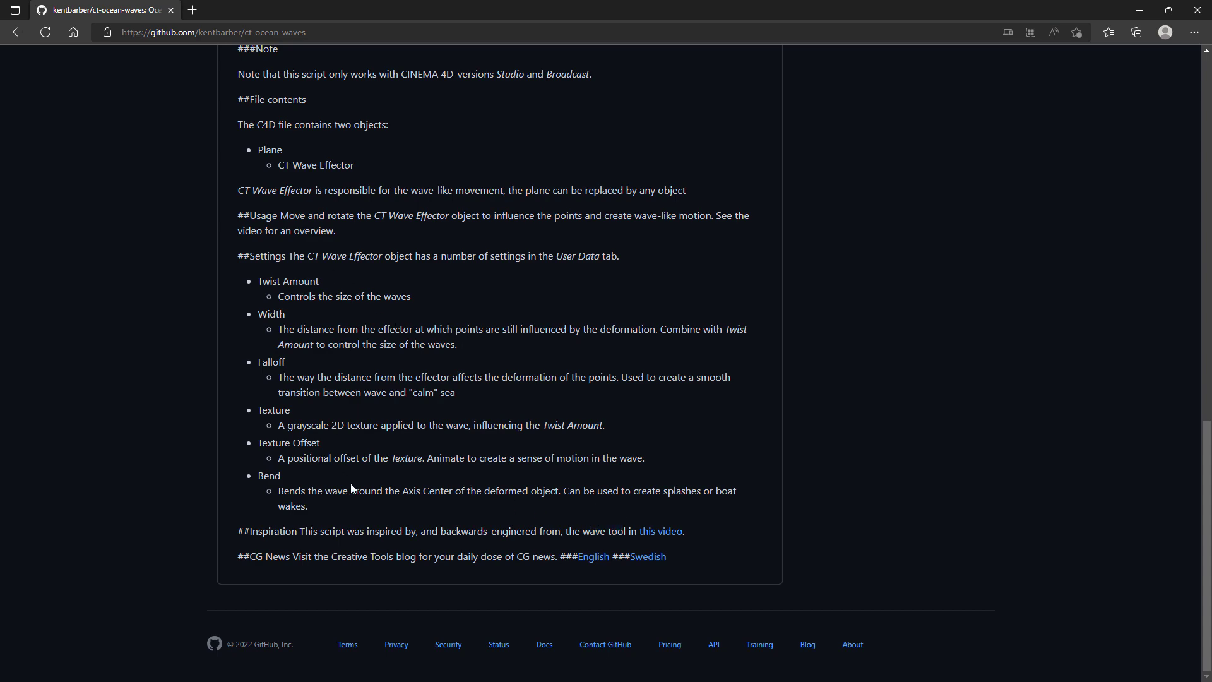
{"action": "scroll", "coordinate": [432, 415], "scroll_direction": "up", "scroll_amount": 15}
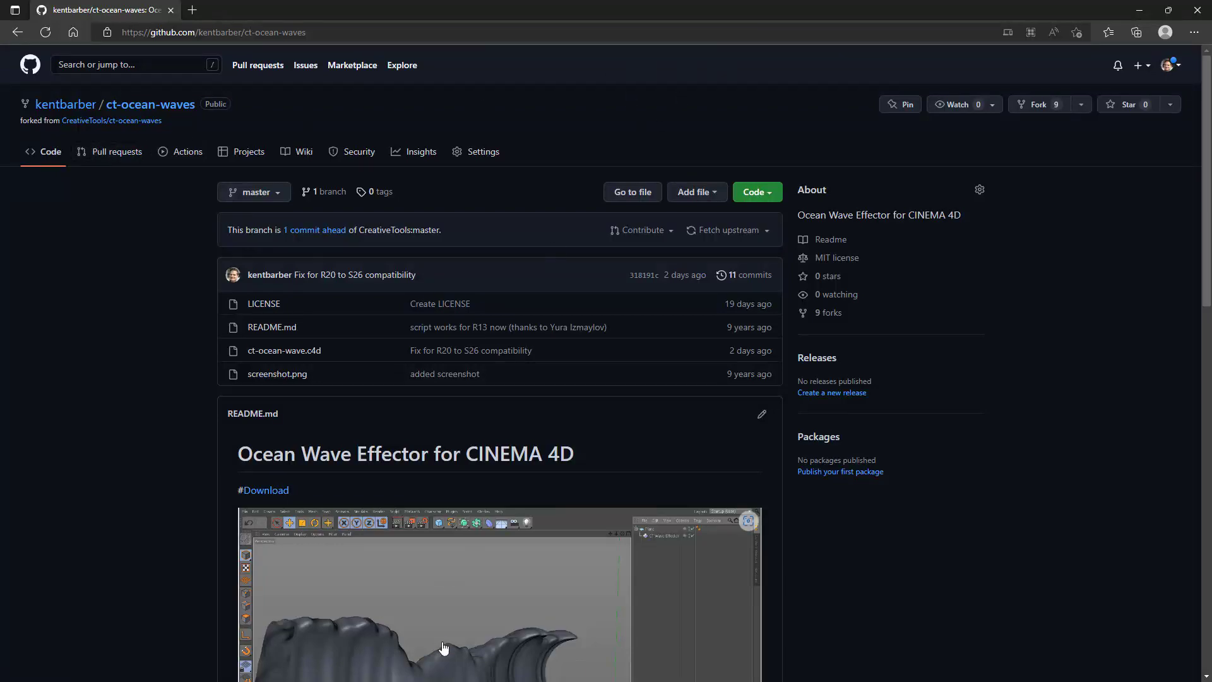
{"action": "scroll", "coordinate": [538, 516], "scroll_direction": "down", "scroll_amount": 5}
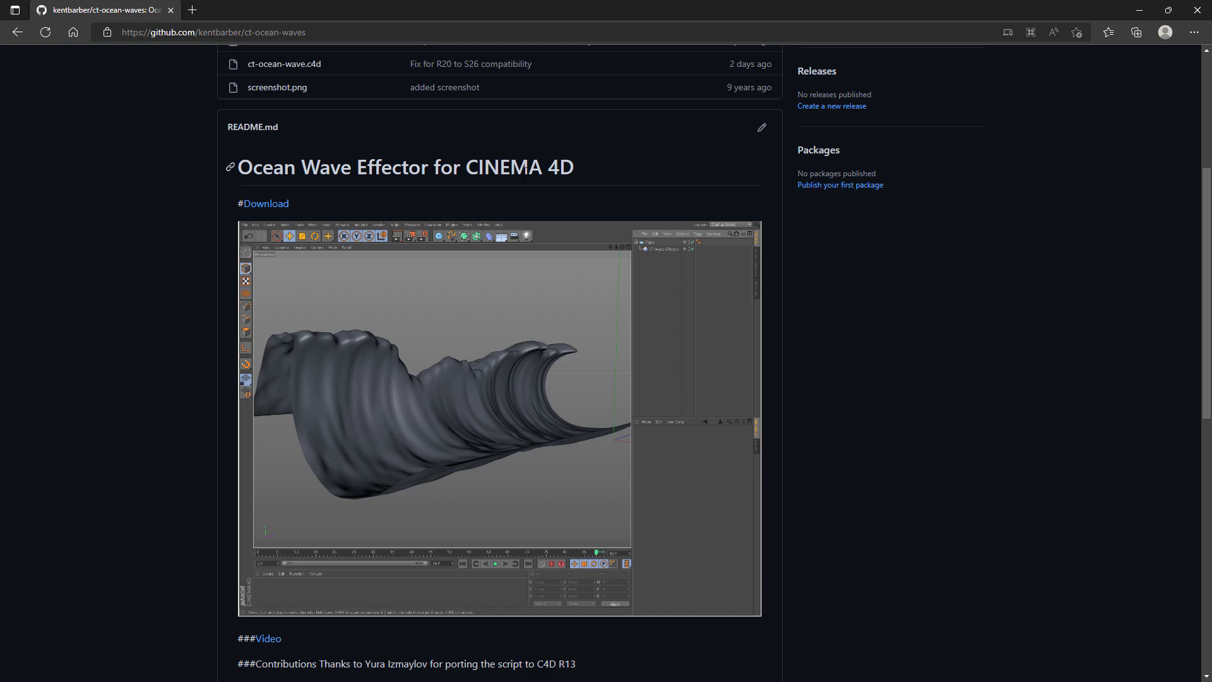
- Back in Cinema 4D, scrub to frame 51 and switch the viewport to Gouraud Shading (Lines)
{"action": "left_click", "coordinate": [1140, 10]}
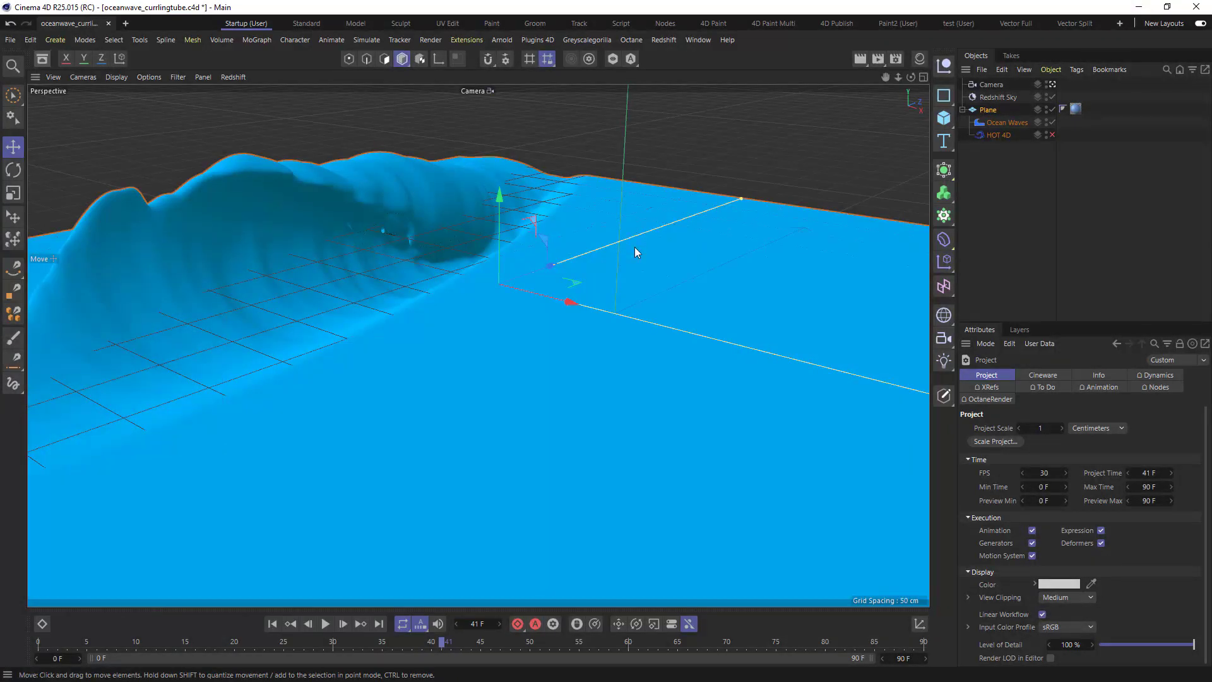
{"action": "left_click_drag", "start_coordinate": [339, 641], "coordinate": [536, 660]}
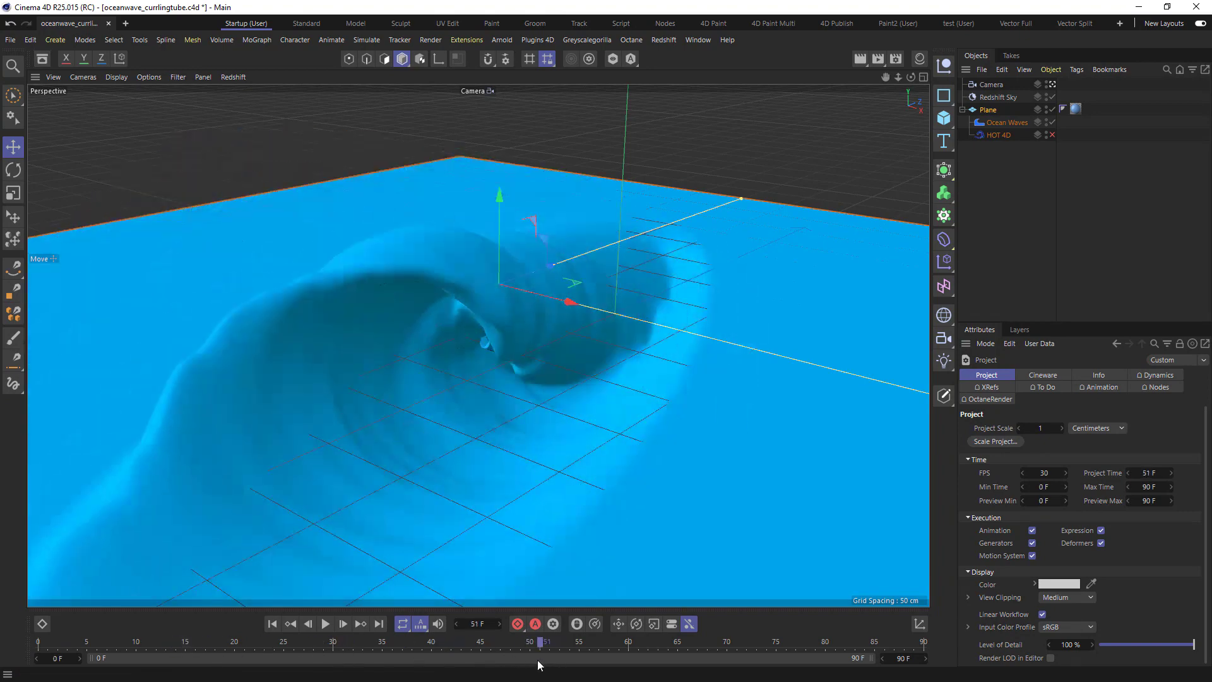
{"action": "left_click", "coordinate": [116, 77]}
{"action": "left_click", "coordinate": [148, 111]}
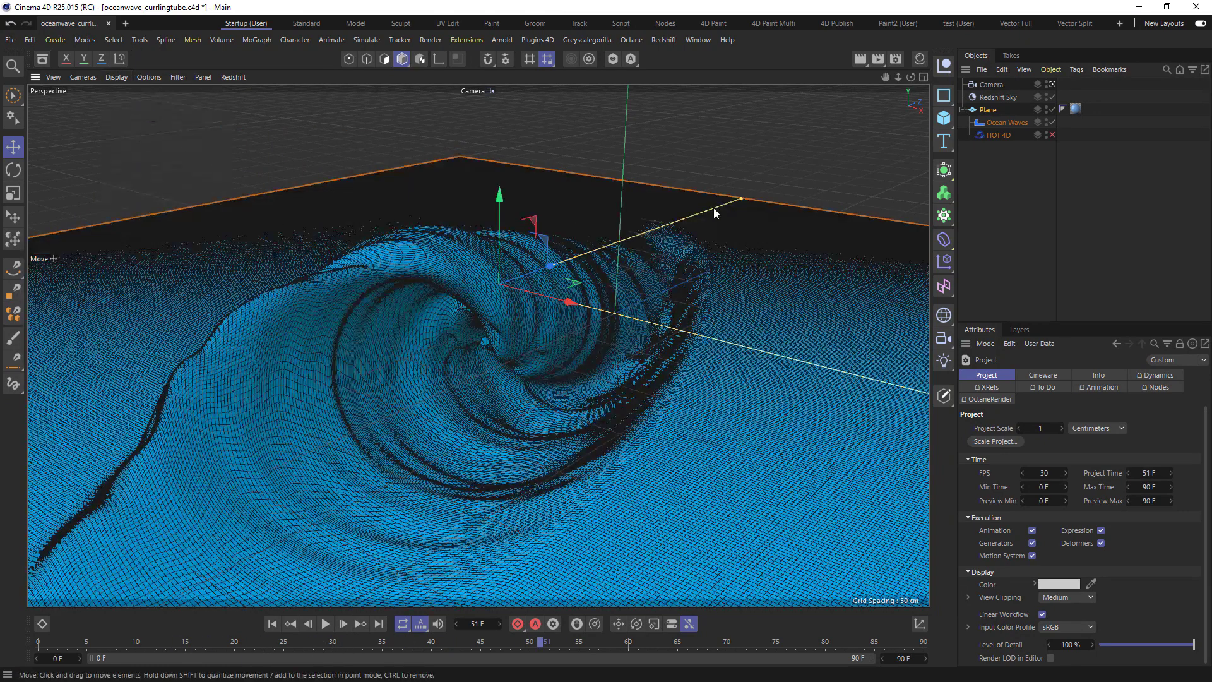
- Check the scene's point and polygon counts in Object Information, then scrub back through the wave
{"action": "left_click", "coordinate": [1051, 70]}
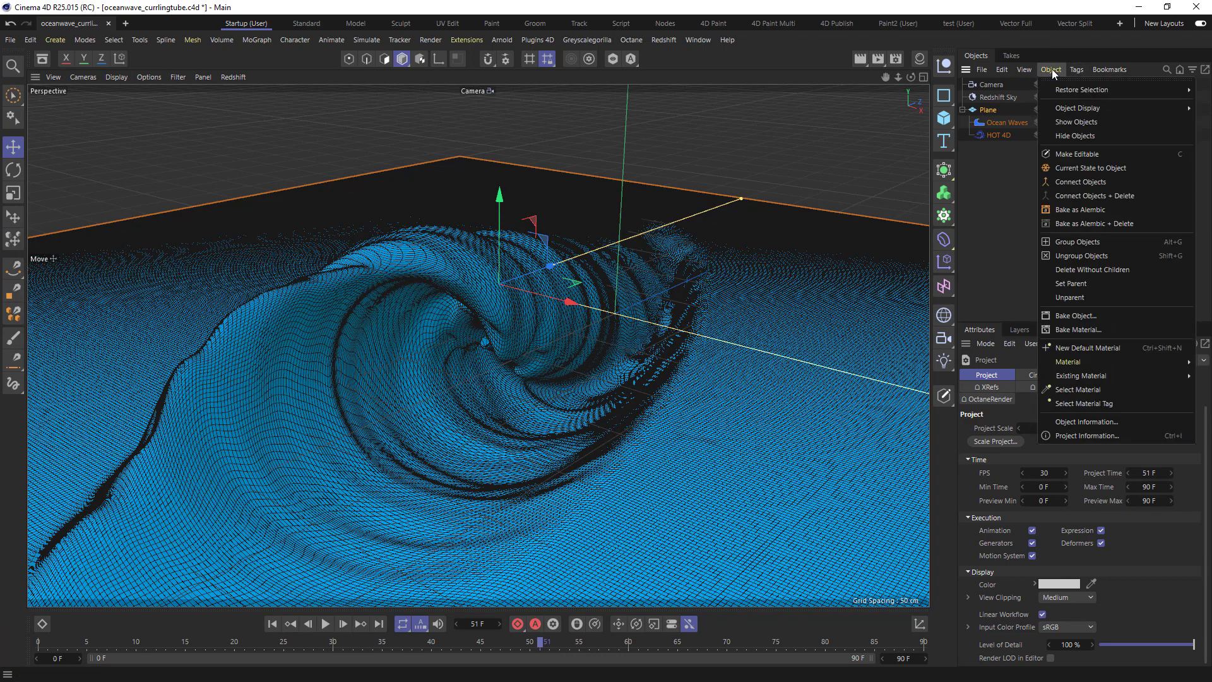
{"action": "left_click", "coordinate": [1091, 422]}
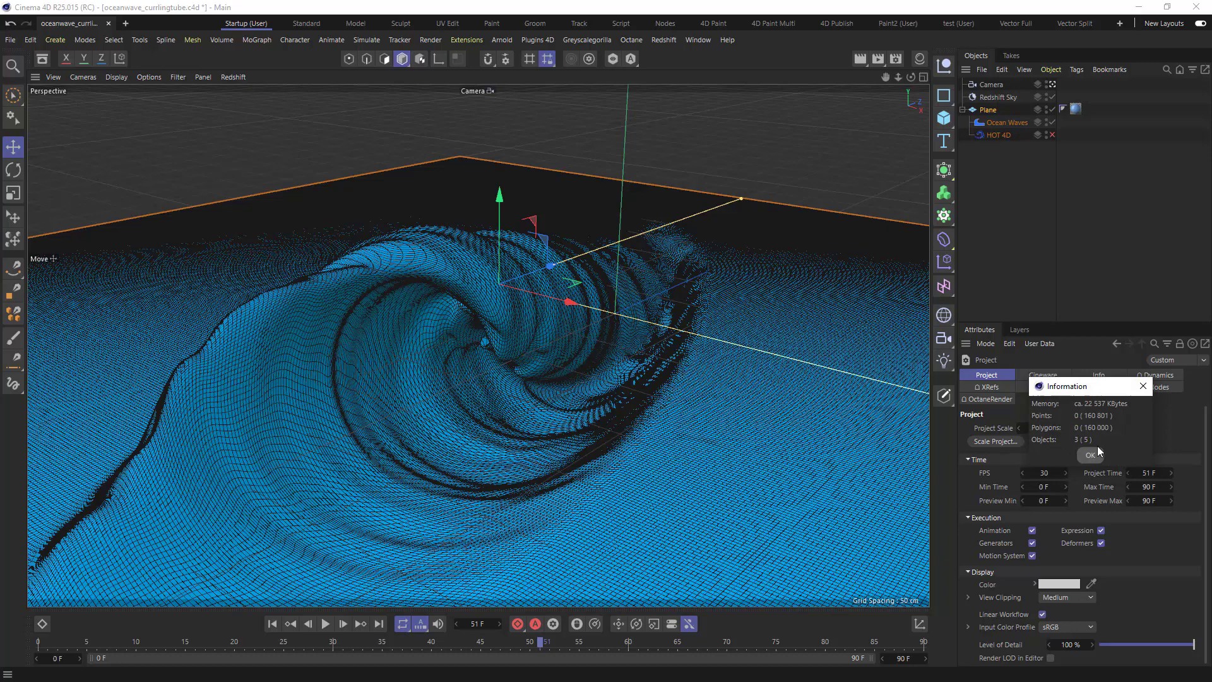
{"action": "left_click", "coordinate": [1091, 454]}
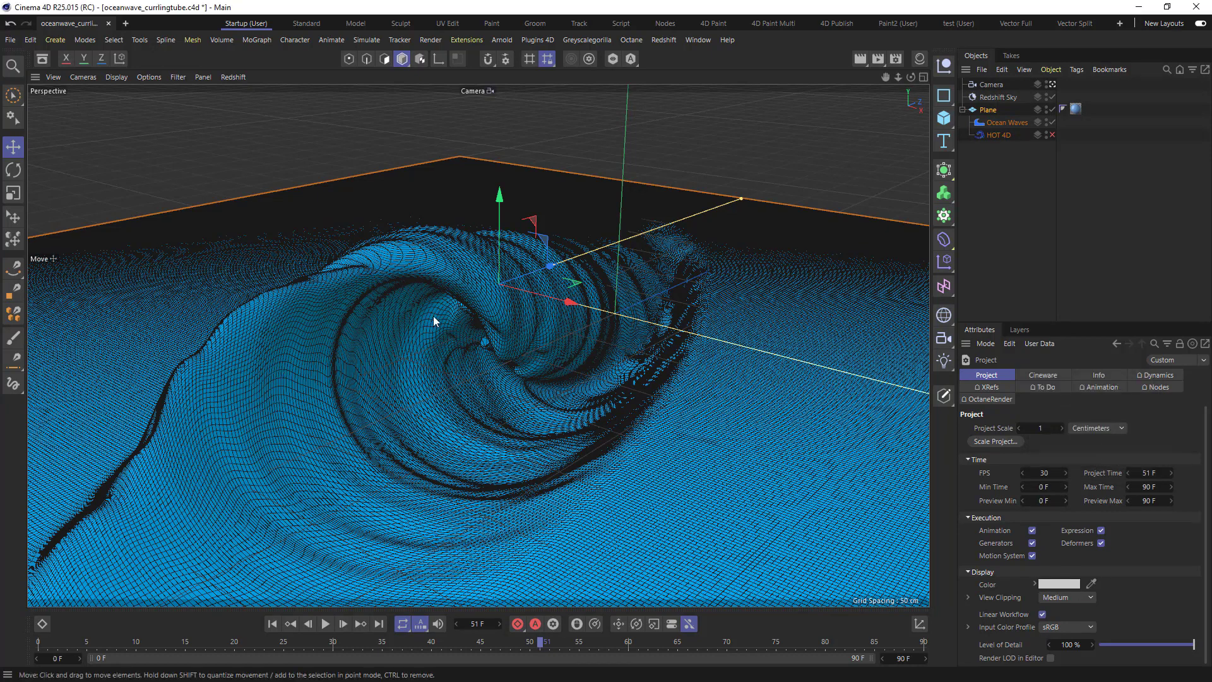
{"action": "left_click_drag", "start_coordinate": [487, 645], "coordinate": [550, 658]}
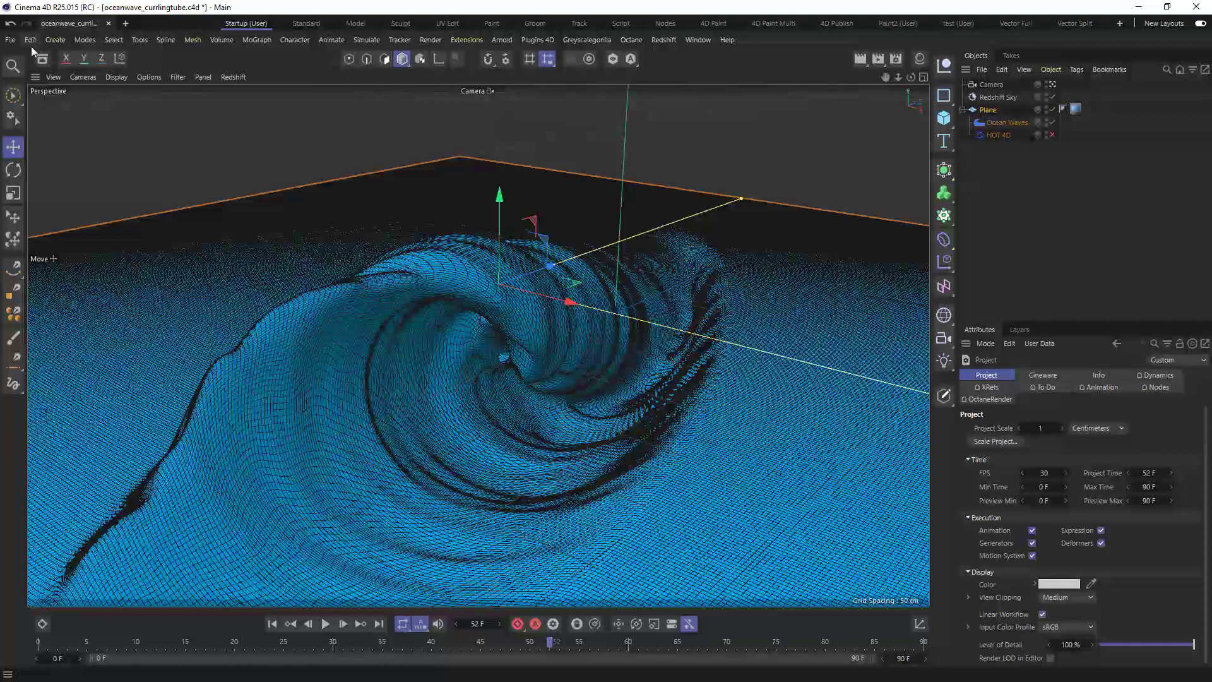
- Start a new project with a Plane and an Ocean Waves deformer nested under it
{"action": "left_click", "coordinate": [10, 40]}
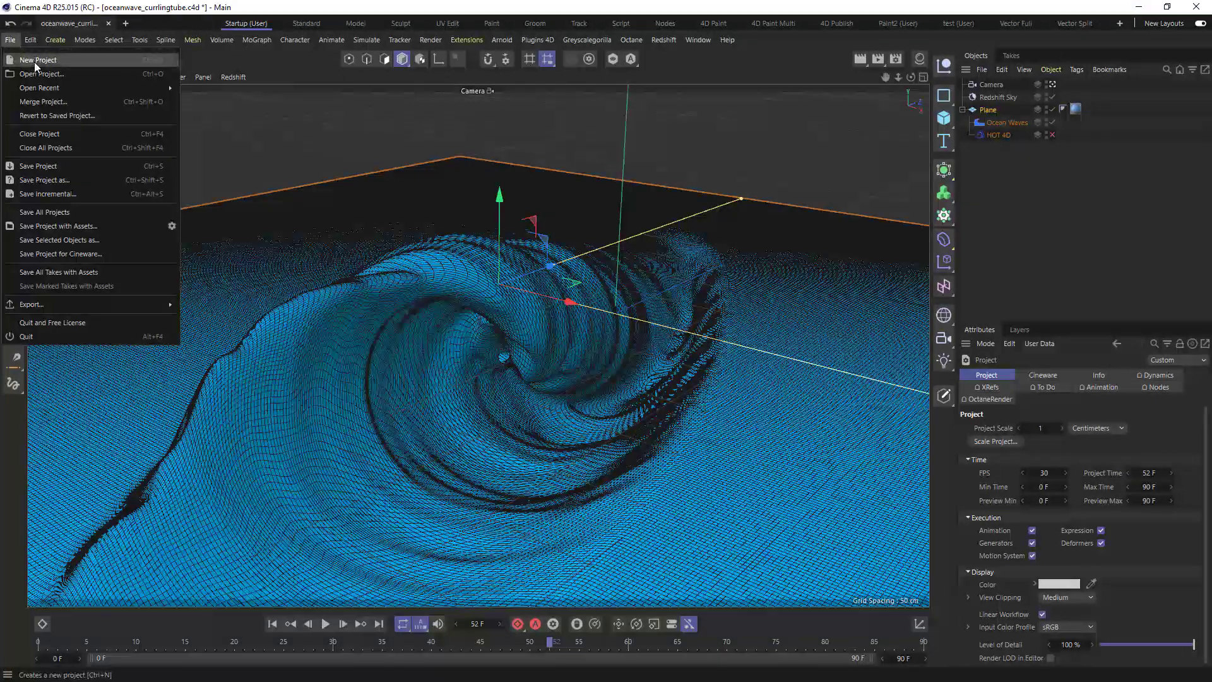
{"action": "left_click", "coordinate": [34, 62]}
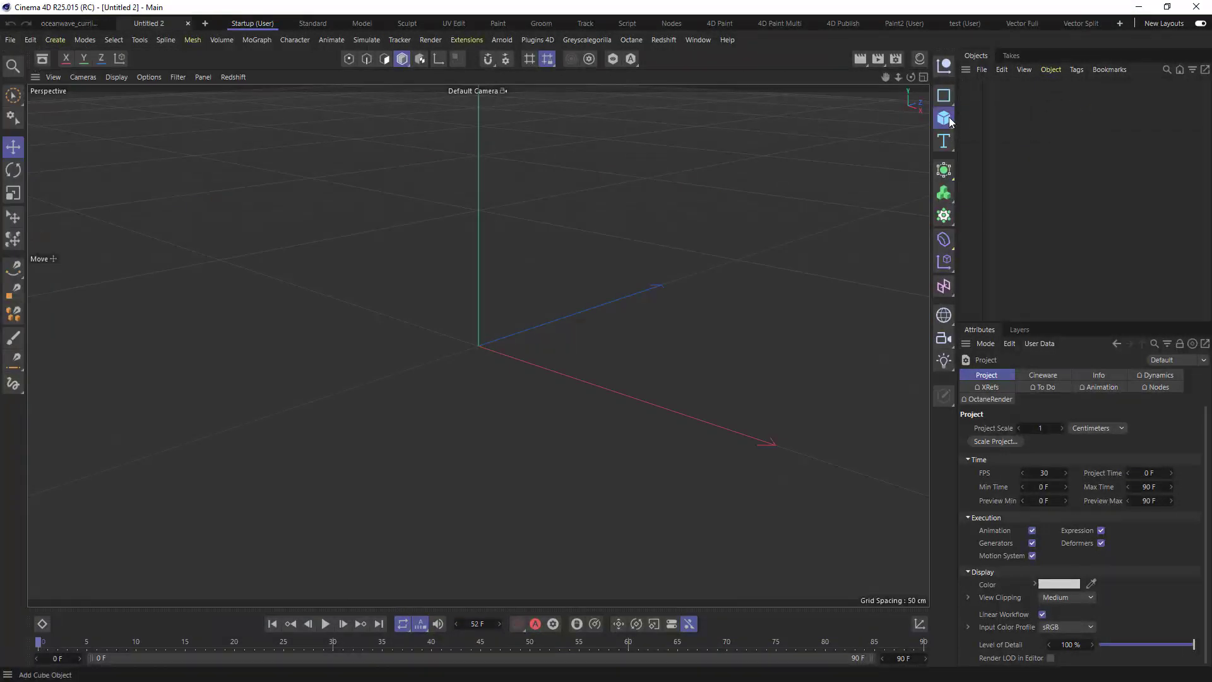
{"action": "left_click", "coordinate": [943, 118]}
{"action": "left_click", "coordinate": [993, 158]}
{"action": "left_click", "coordinate": [466, 40]}
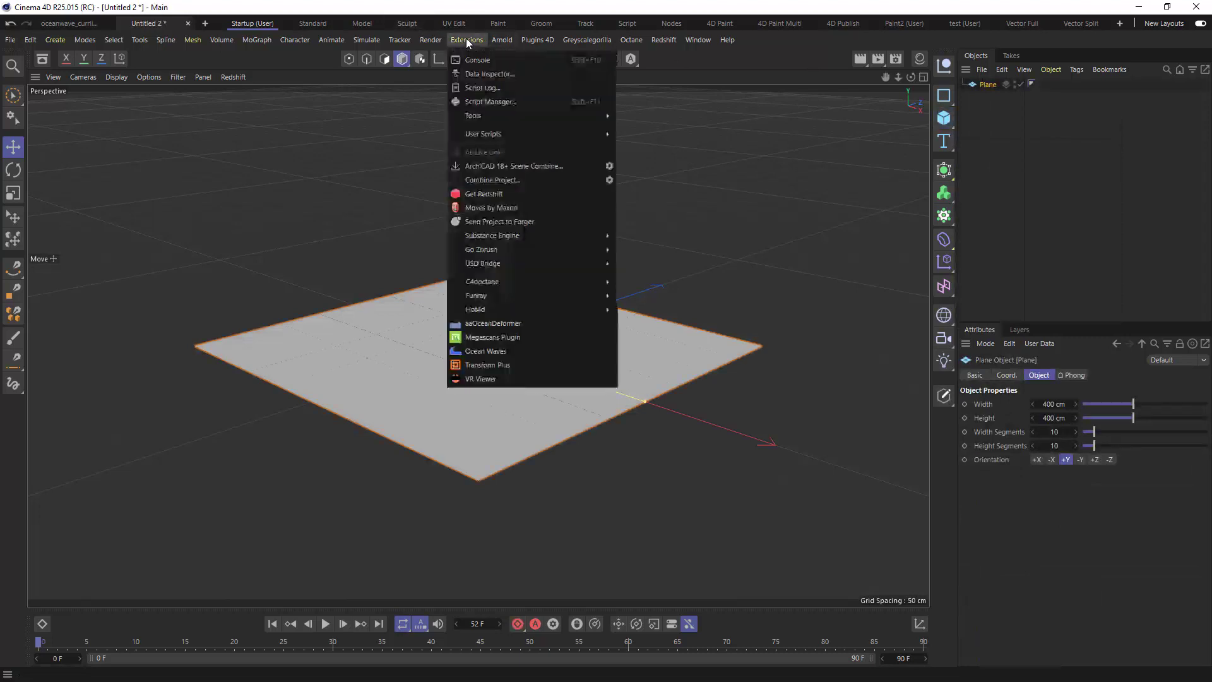
{"action": "left_click", "coordinate": [483, 351]}
{"action": "left_click_drag", "start_coordinate": [987, 98], "coordinate": [990, 97]}
- Set the plane's Width Segments and Height Segments both to 500
{"action": "left_click", "coordinate": [989, 84]}
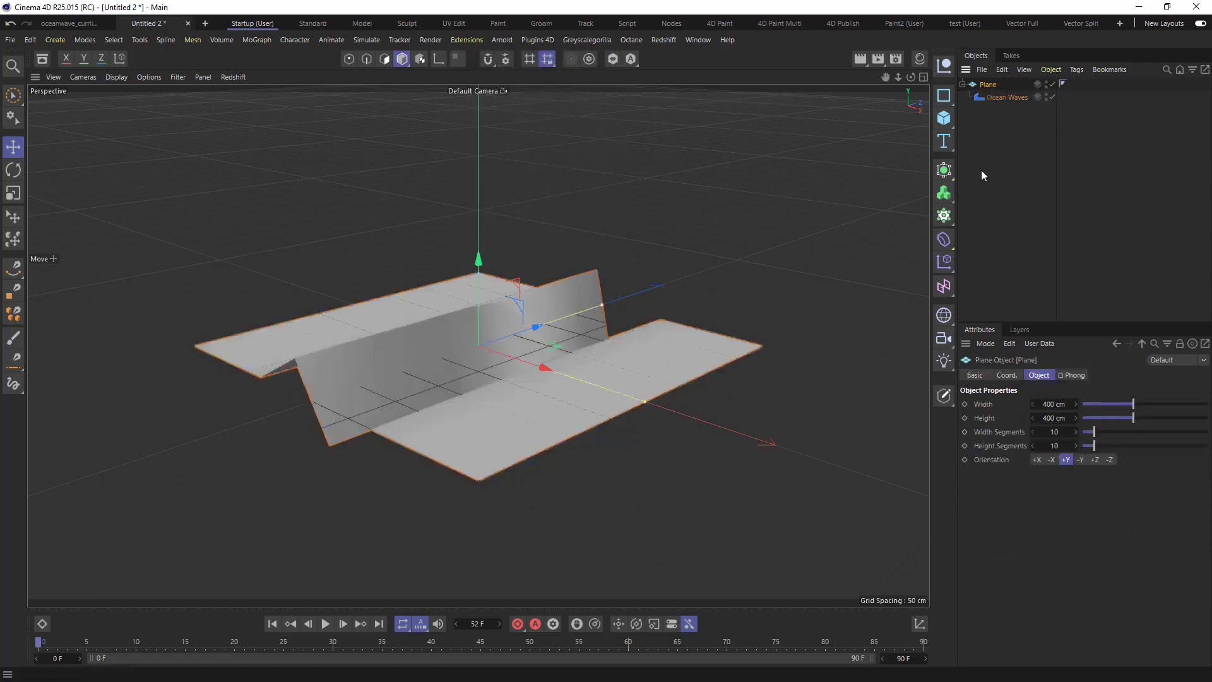
{"action": "left_click", "coordinate": [1055, 432]}
{"action": "type", "text": "500"}
{"action": "left_click", "coordinate": [1054, 446]}
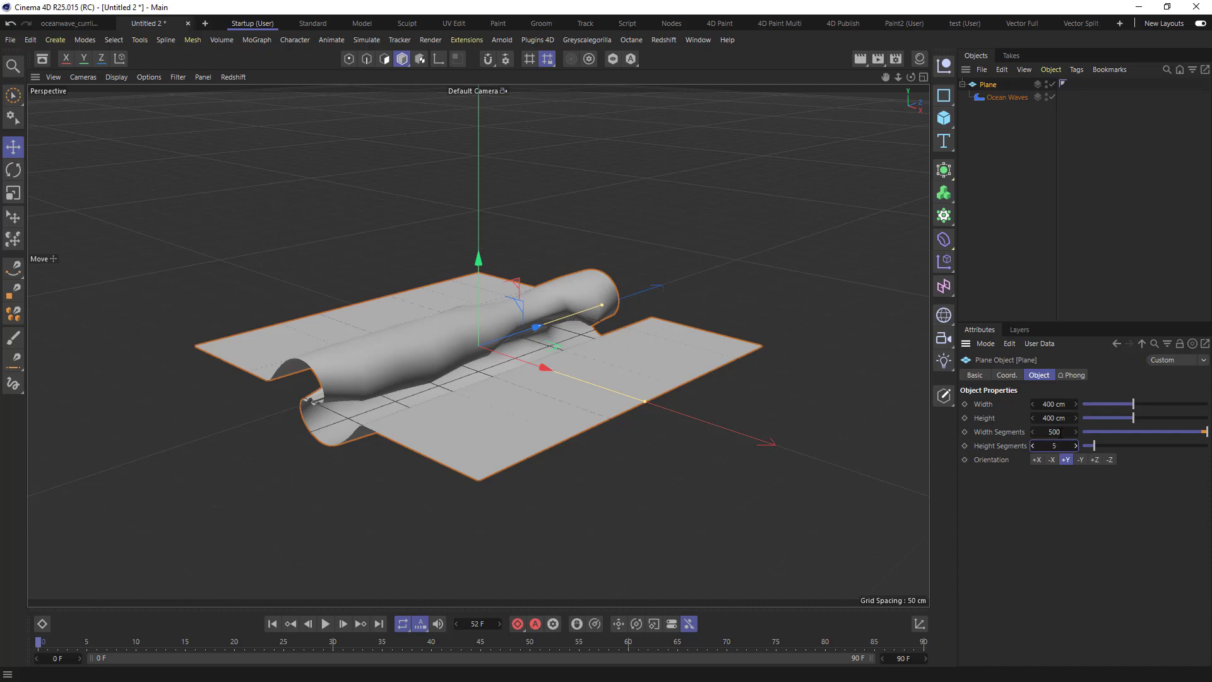
{"action": "type", "text": "500"}
{"action": "key", "text": "Return"}
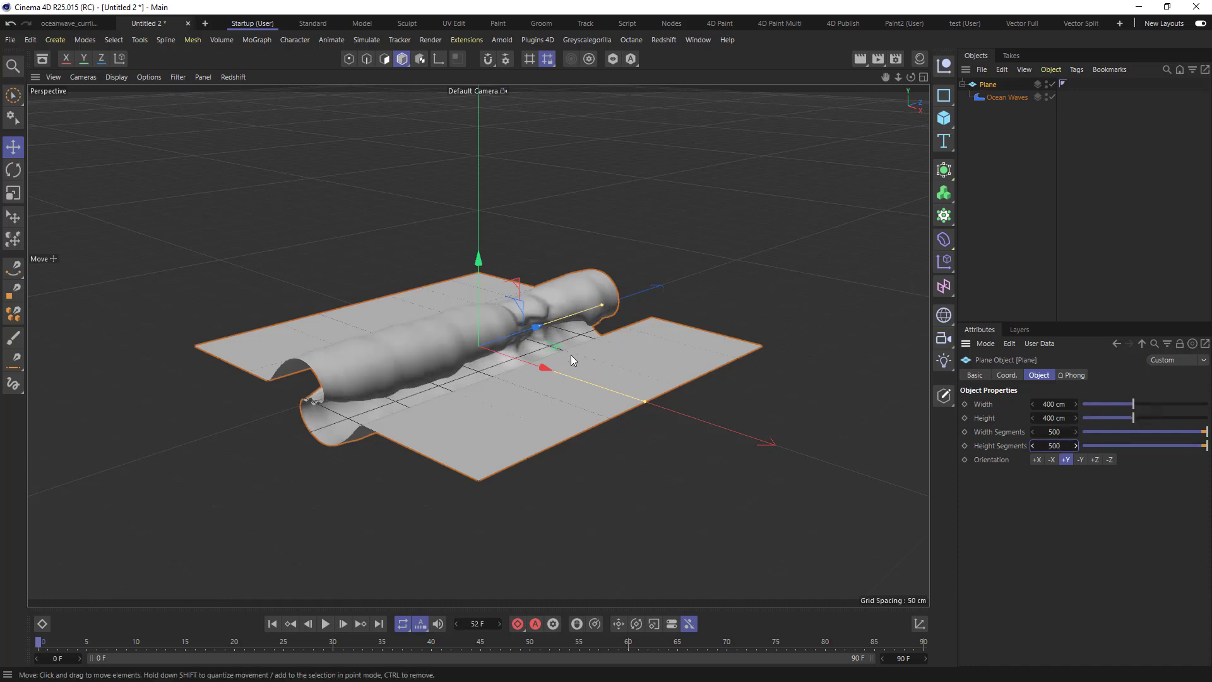
- Shift the Ocean Waves deformer, and toggle the viewport between Gouraud Shading (Lines) and plain shading
{"action": "left_click", "coordinate": [1000, 97]}
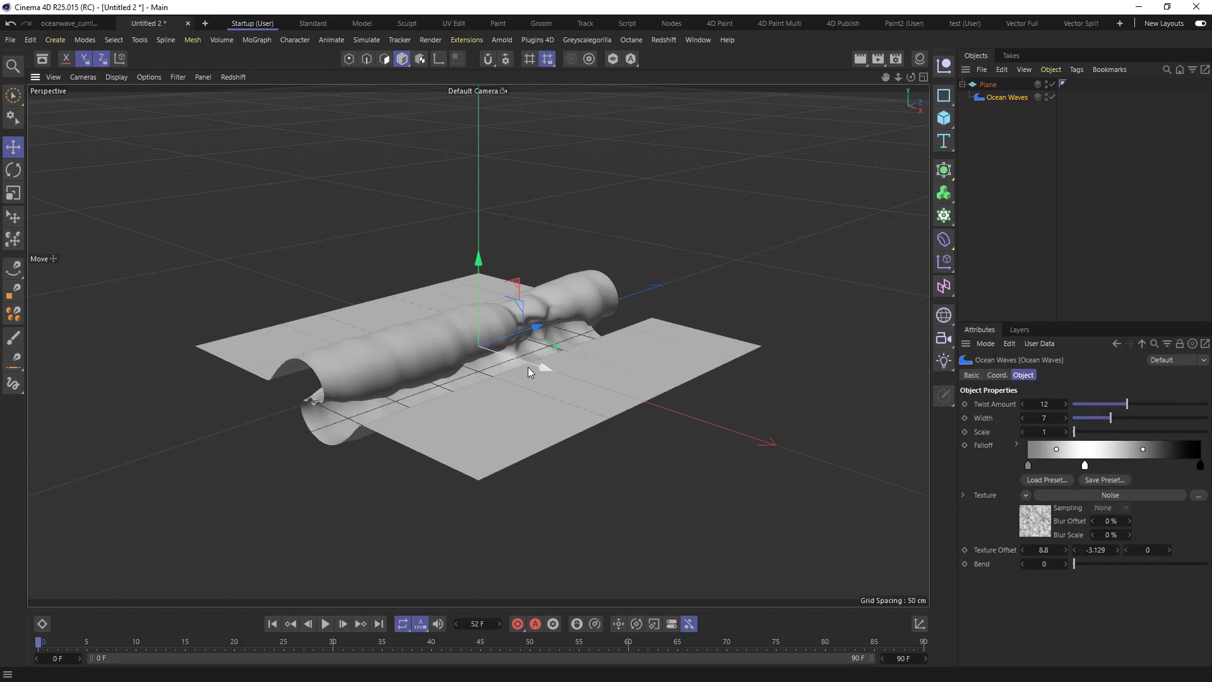
{"action": "left_click_drag", "start_coordinate": [528, 366], "coordinate": [556, 363]}
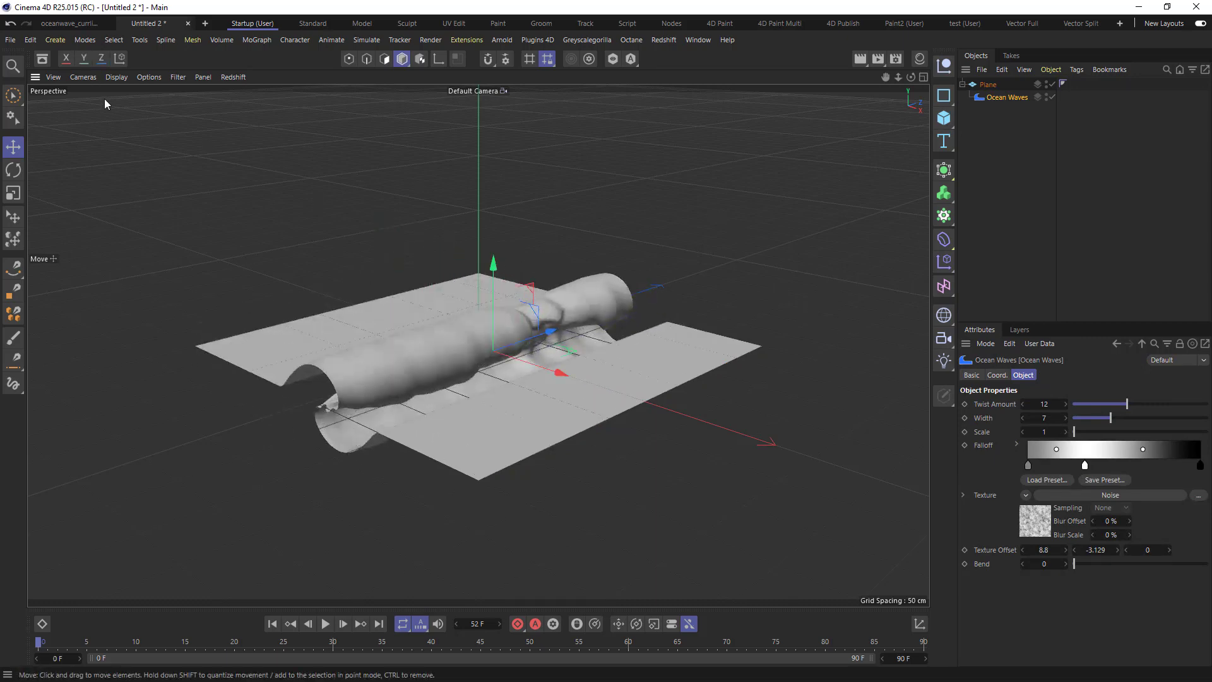
{"action": "left_click", "coordinate": [117, 77]}
{"action": "left_click", "coordinate": [135, 111]}
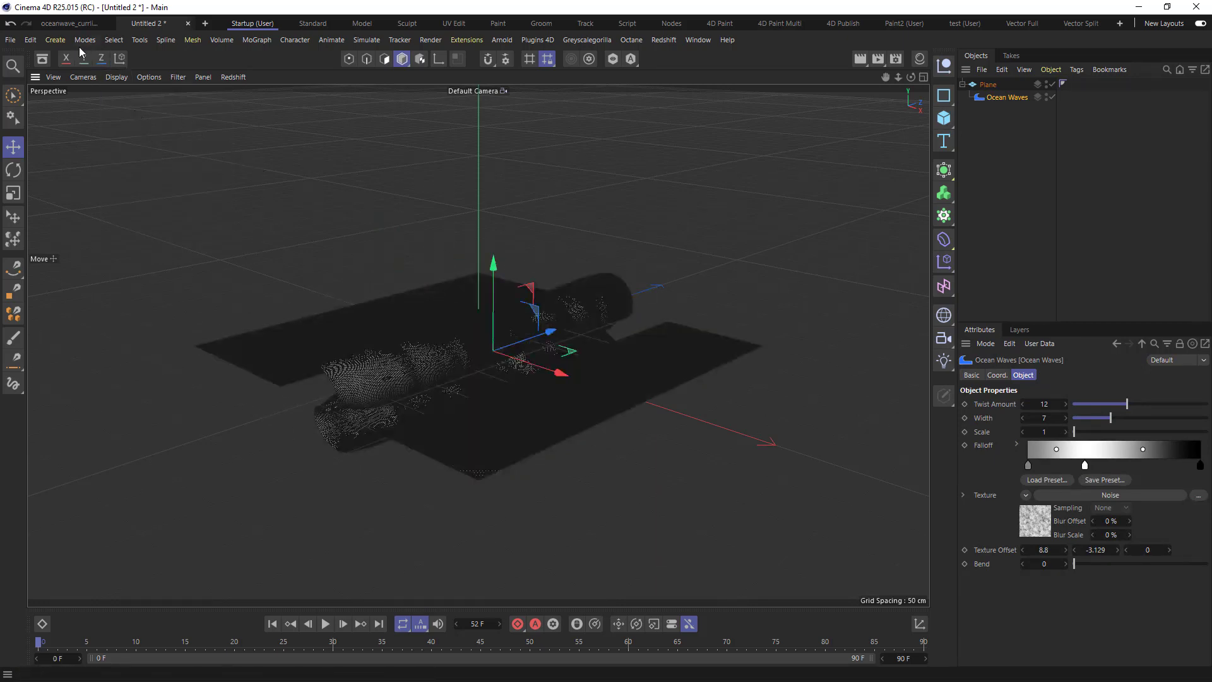
{"action": "left_click", "coordinate": [106, 77]}
{"action": "left_click", "coordinate": [134, 97]}
{"action": "scroll", "coordinate": [490, 340], "scroll_direction": "up", "scroll_amount": 2}
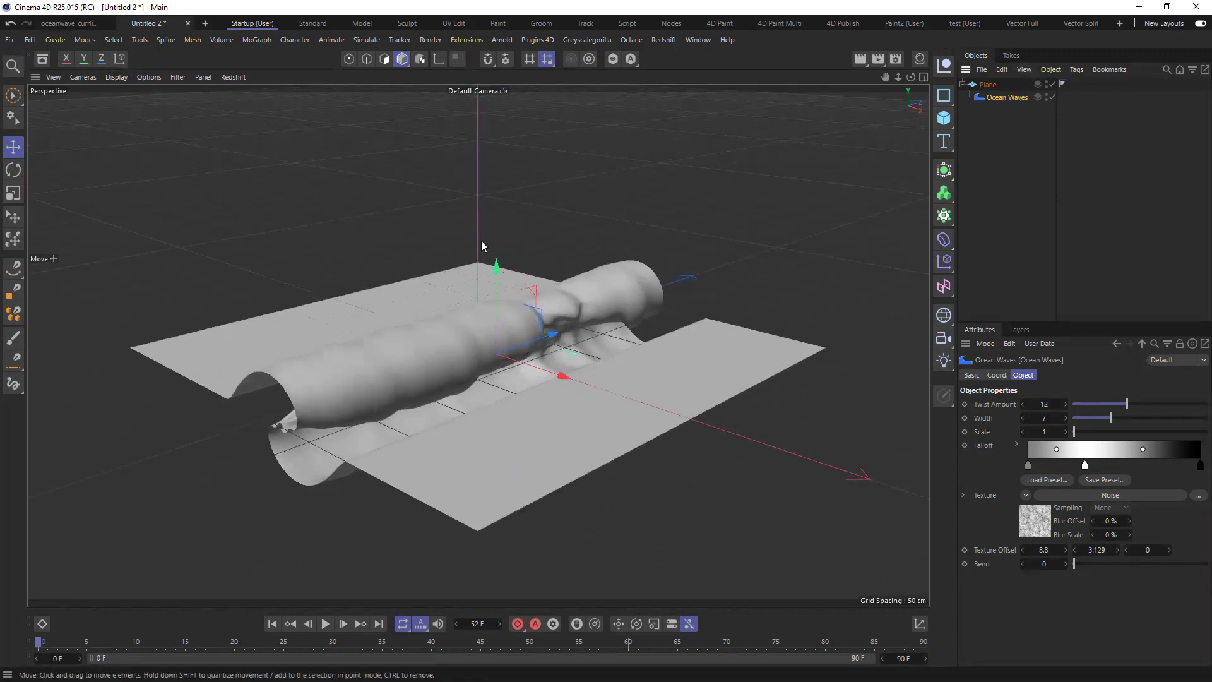
- Raise the Ocean Waves deformer and slide it along X so the plane curls into a breaking crest
{"action": "left_click_drag", "start_coordinate": [498, 264], "coordinate": [503, 230]}
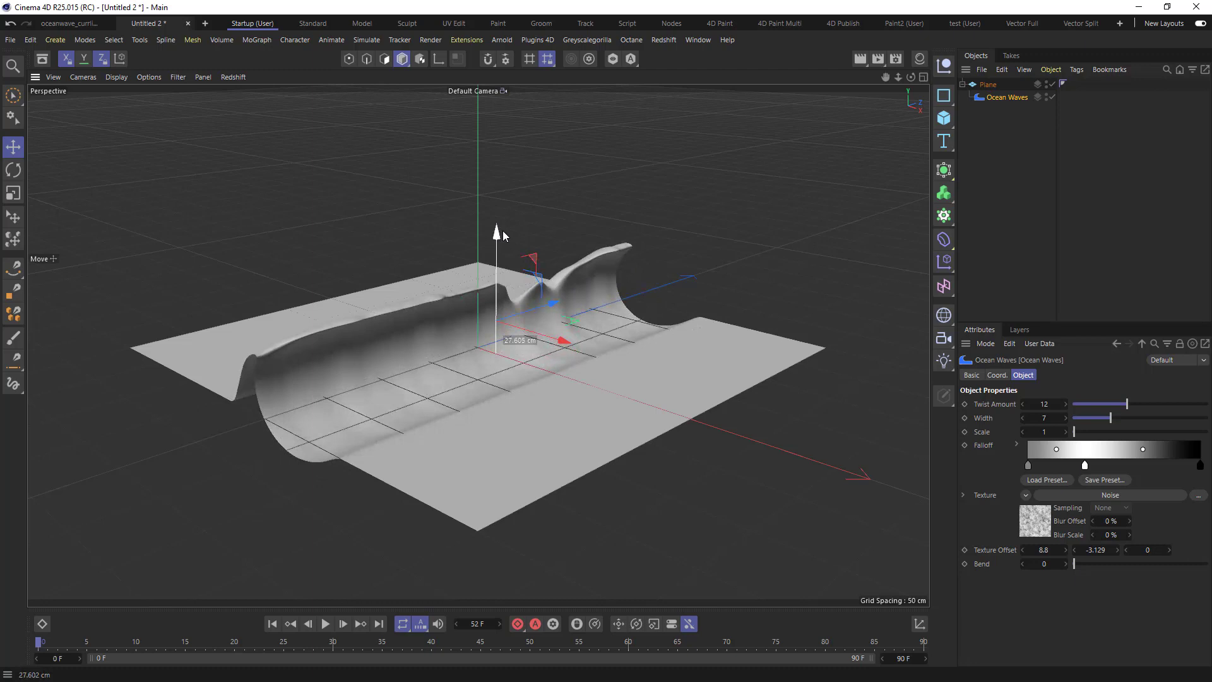
{"action": "left_click_drag", "start_coordinate": [911, 77], "coordinate": [872, 95]}
{"action": "left_click_drag", "start_coordinate": [548, 330], "coordinate": [640, 324]}
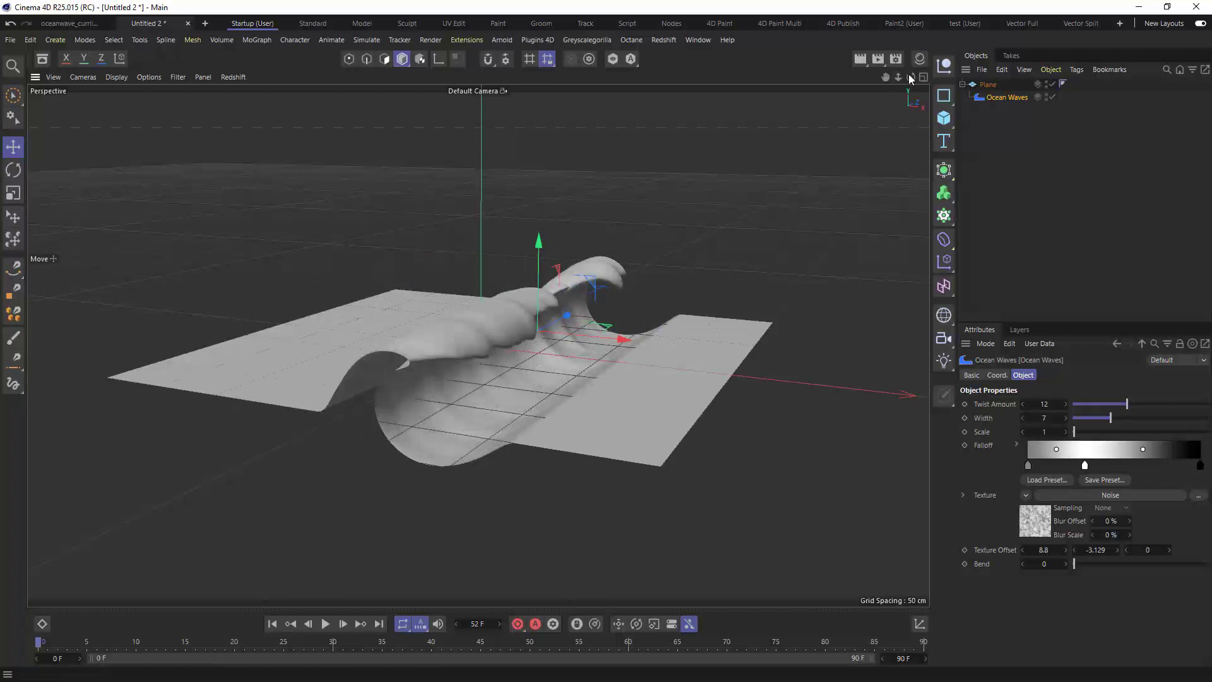
{"action": "left_click_drag", "start_coordinate": [911, 76], "coordinate": [911, 78]}
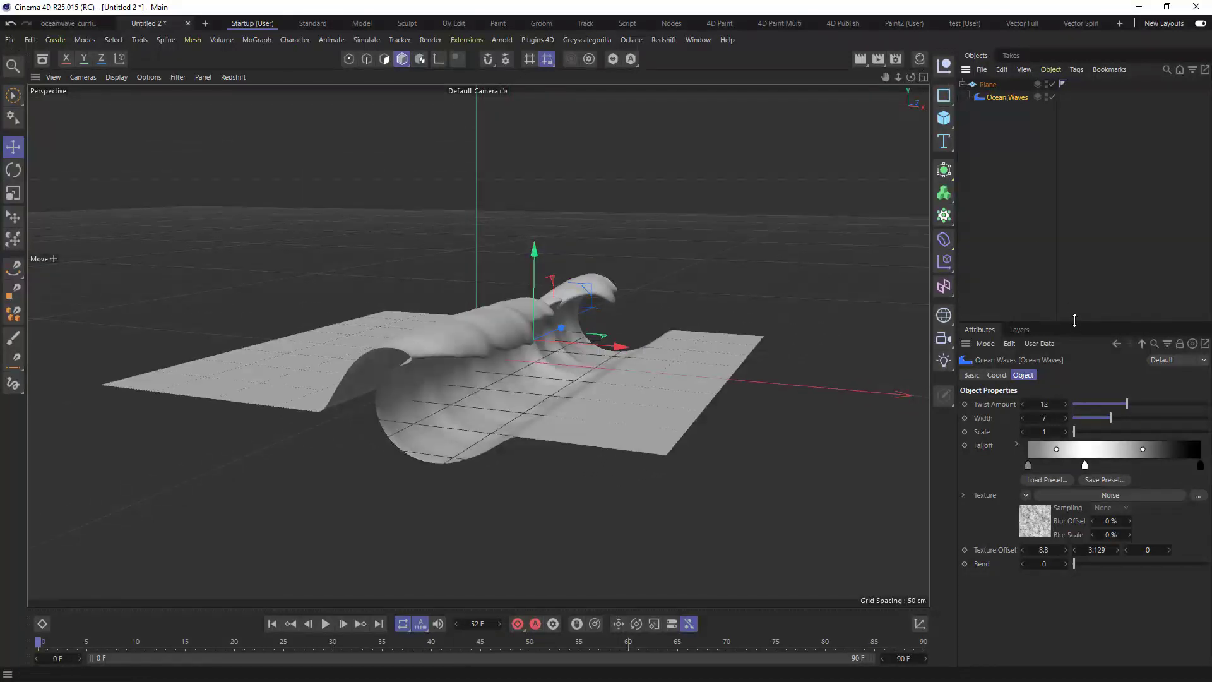
{"action": "left_click", "coordinate": [1074, 291]}
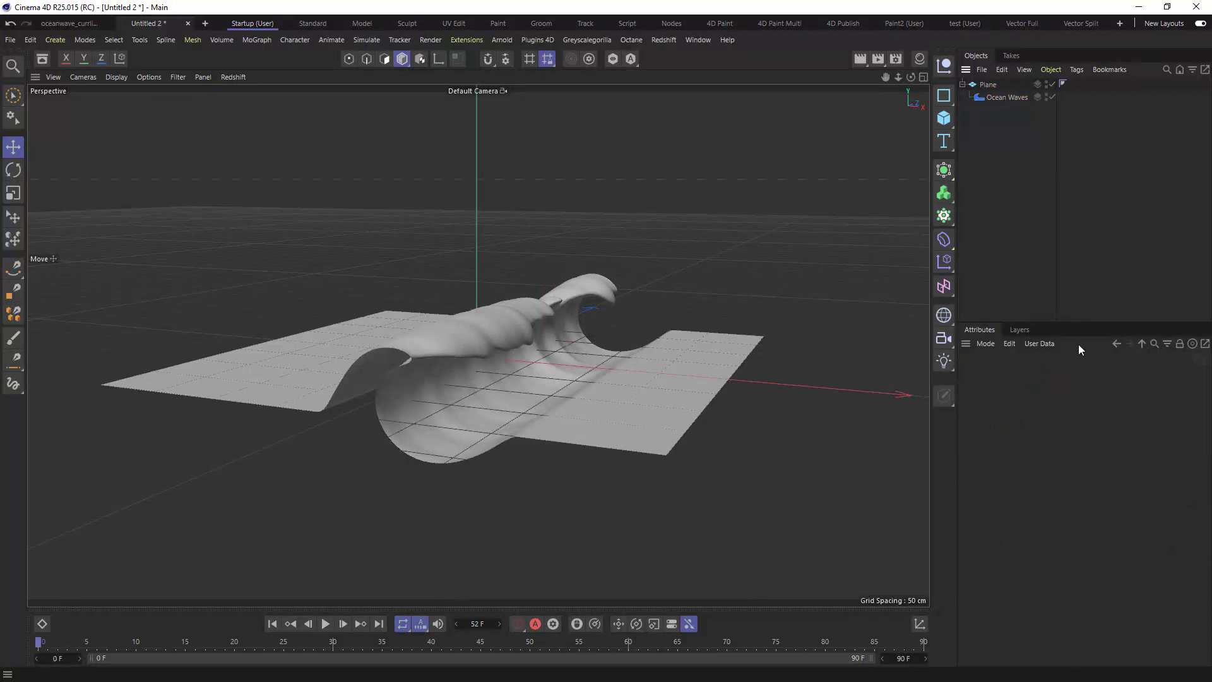
- Set Ocean Waves Twist Amount to 6.8, Width to 4.5 and Scale to 1
{"action": "left_click", "coordinate": [1005, 97]}
{"action": "mouse_move", "coordinate": [1110, 403]}
{"action": "left_mouse_down"}
{"action": "mouse_move", "coordinate": [1088, 400]}
{"action": "mouse_move", "coordinate": [1191, 430]}
{"action": "mouse_move", "coordinate": [1075, 420]}
{"action": "mouse_move", "coordinate": [1098, 419]}
{"action": "left_mouse_up"}
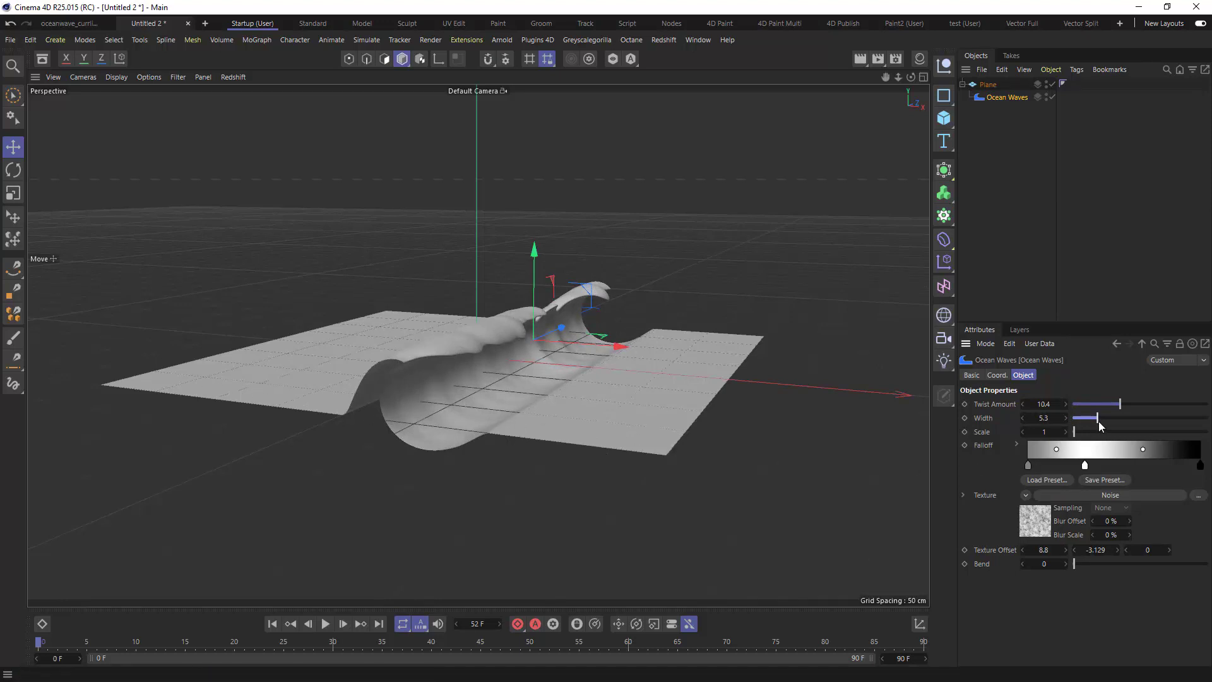
{"action": "left_click_drag", "start_coordinate": [1098, 422], "coordinate": [1130, 407]}
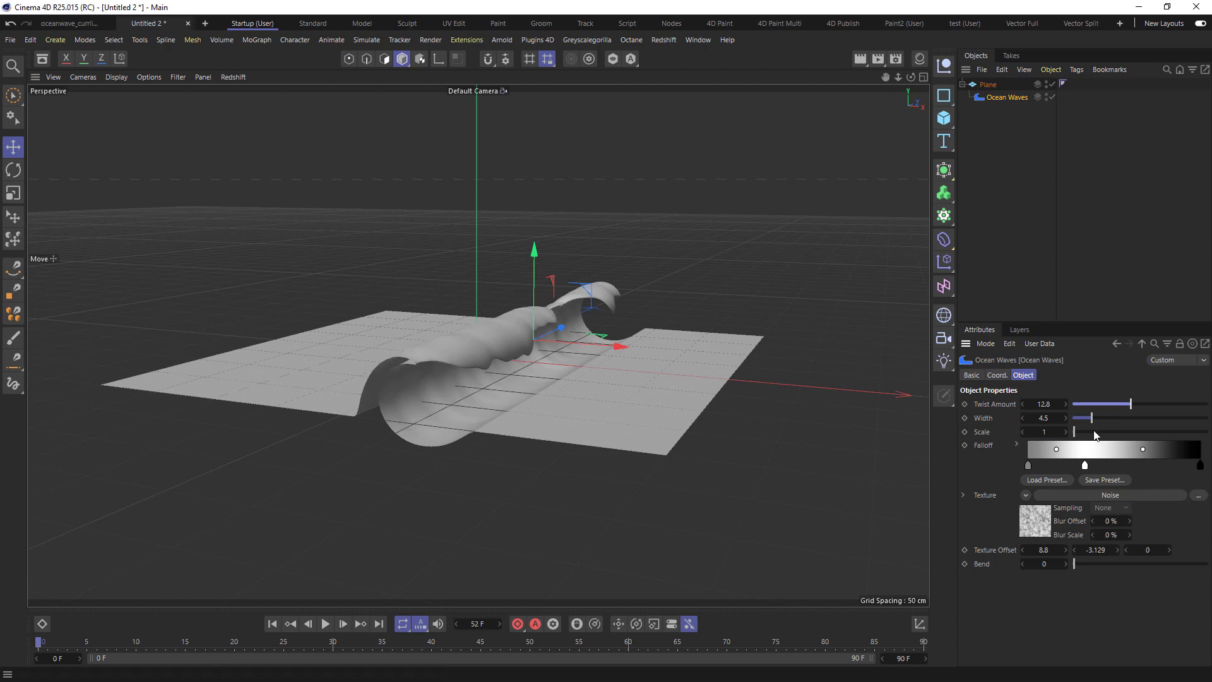
{"action": "left_click_drag", "start_coordinate": [1076, 432], "coordinate": [1091, 402]}
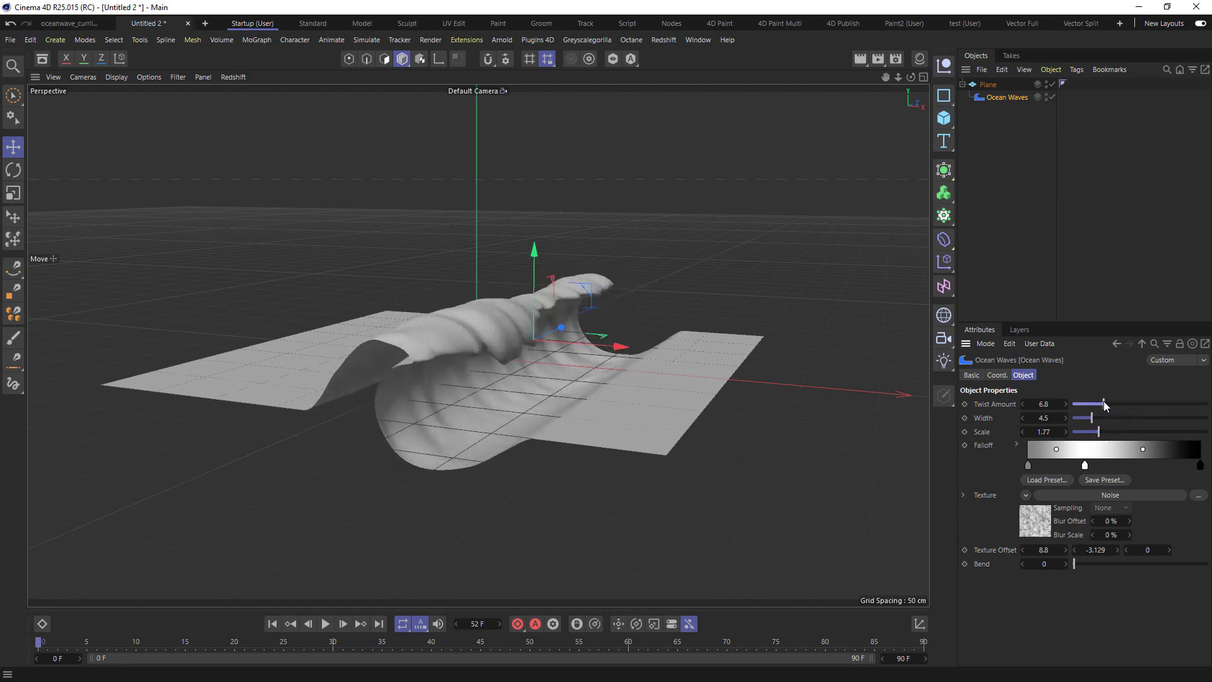
{"action": "left_click_drag", "start_coordinate": [1101, 428], "coordinate": [1071, 432]}
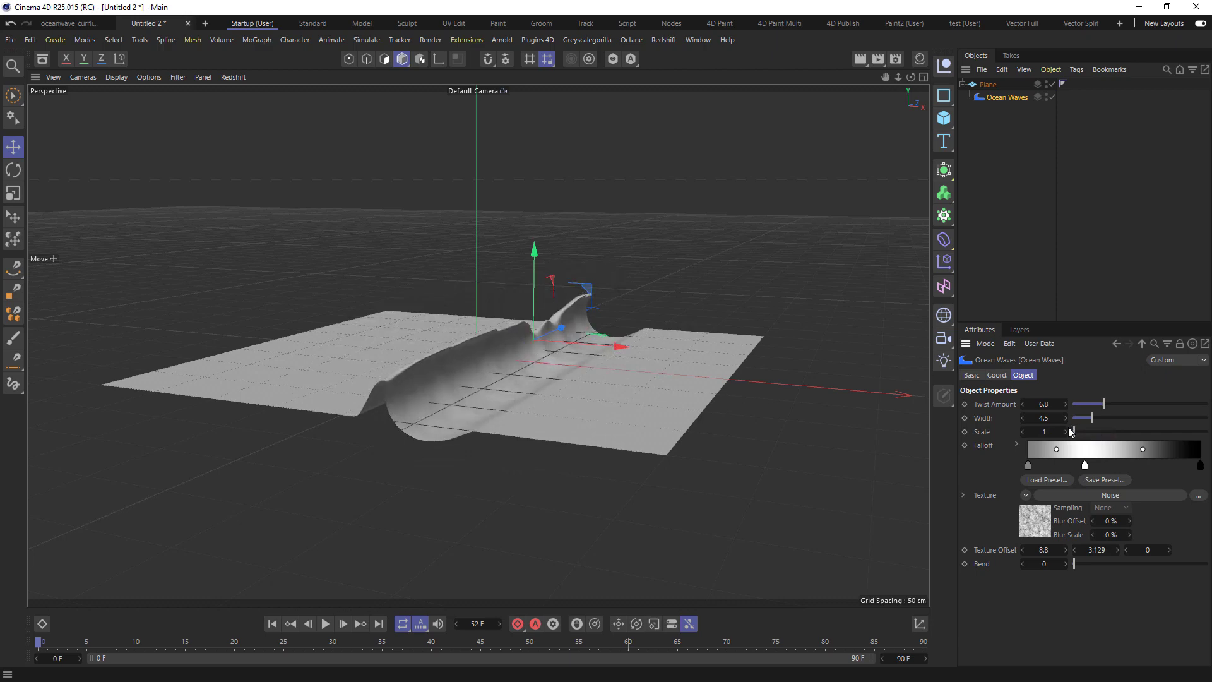
{"action": "left_click", "coordinate": [997, 375]}
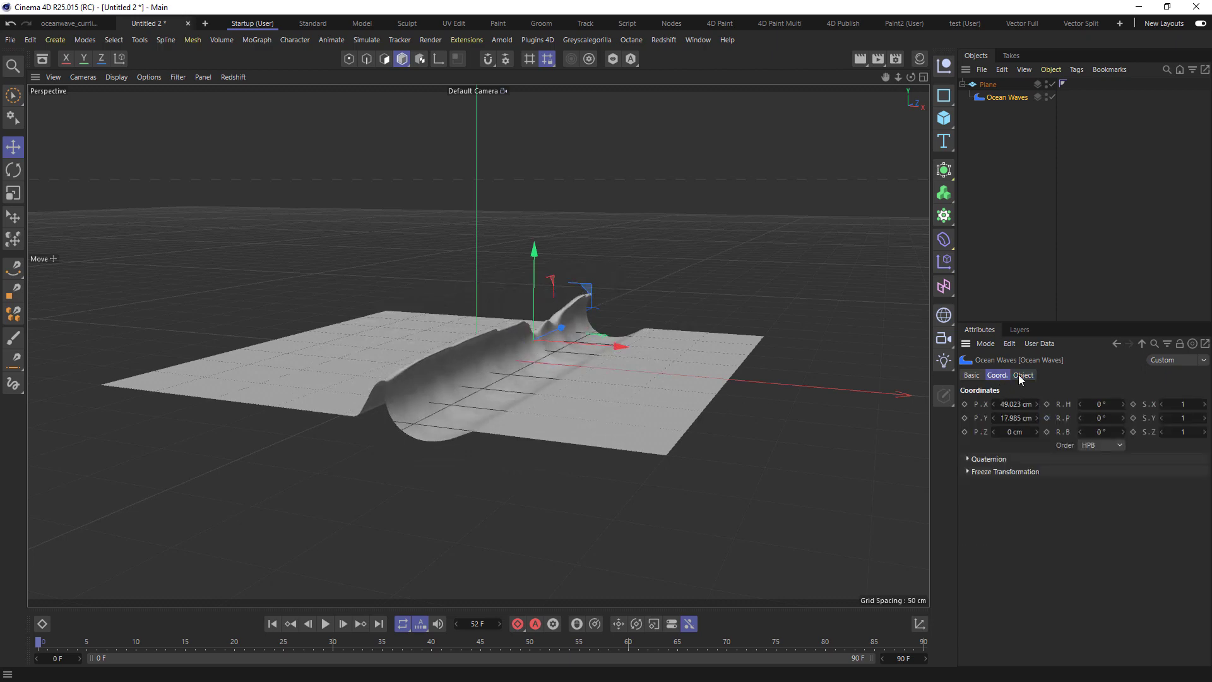
{"action": "left_click", "coordinate": [1022, 375]}
{"action": "left_click", "coordinate": [1044, 431]}
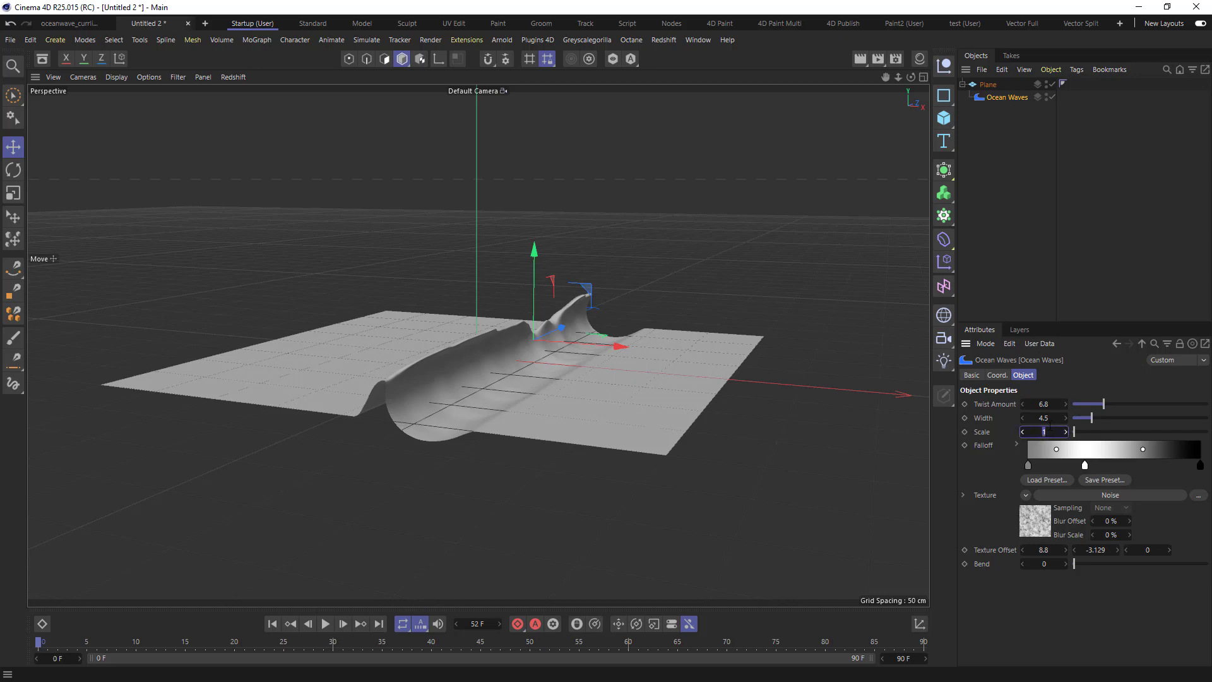
{"action": "type", "text": "2"}
{"action": "key", "text": "Return"}
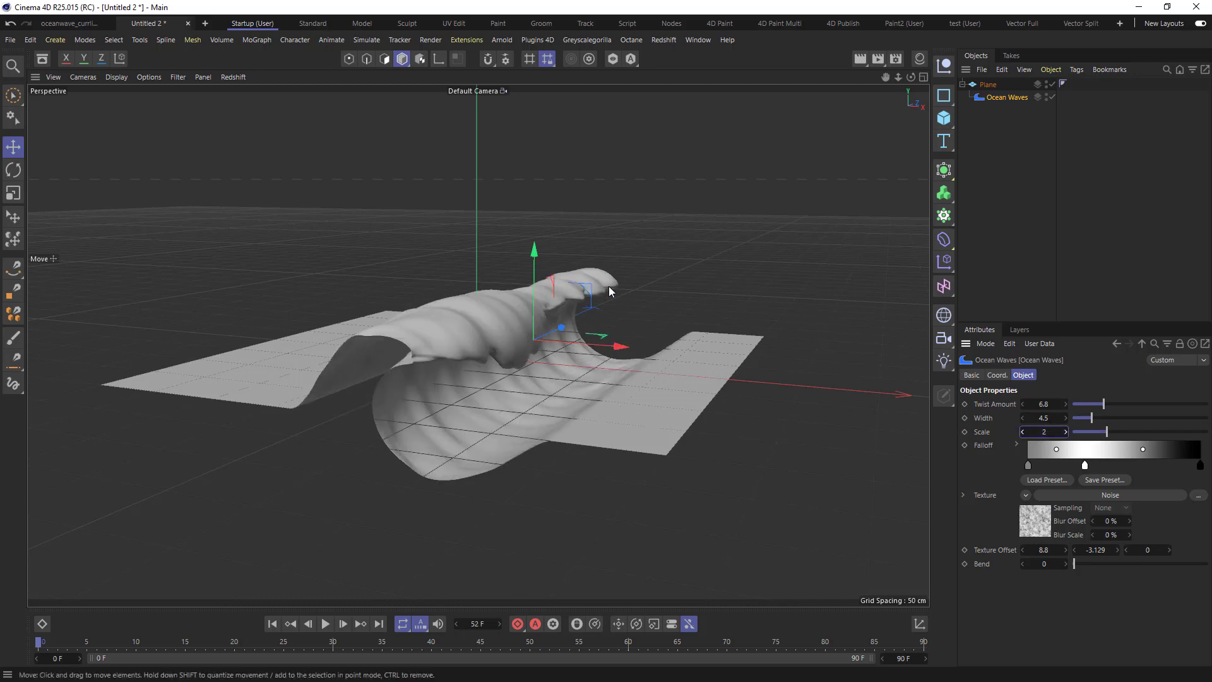
{"action": "left_click_drag", "start_coordinate": [1087, 433], "coordinate": [1048, 432]}
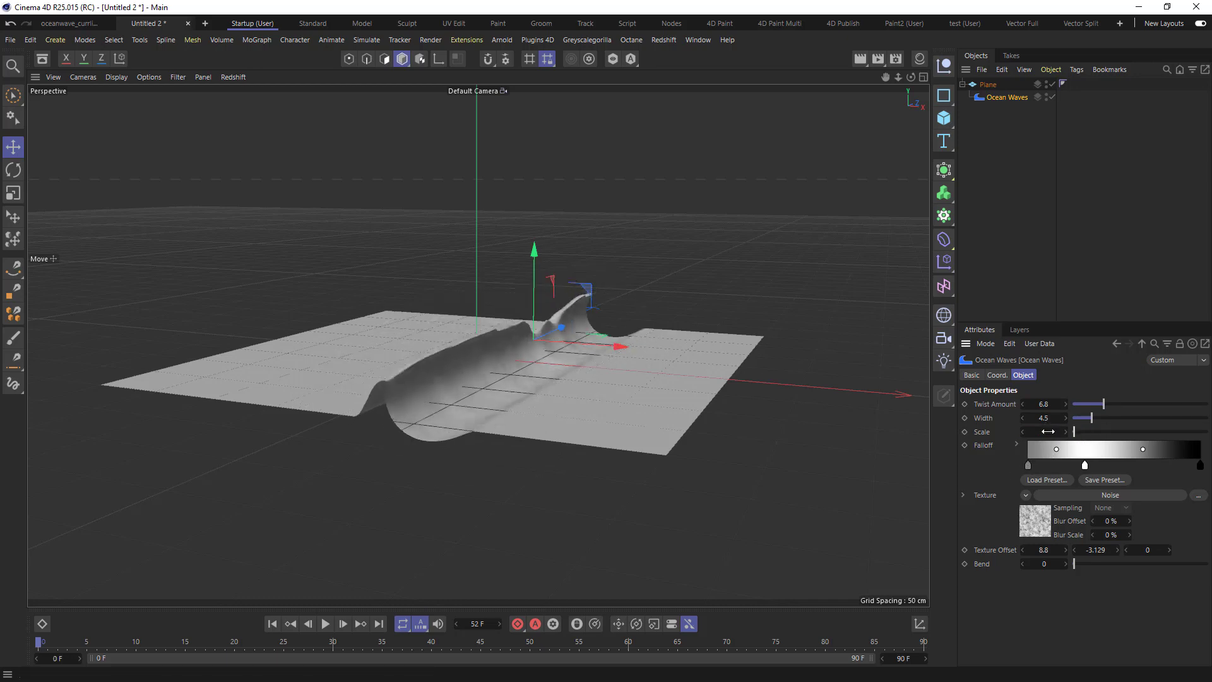
{"action": "left_click", "coordinate": [996, 375]}
{"action": "left_click", "coordinate": [1185, 405]}
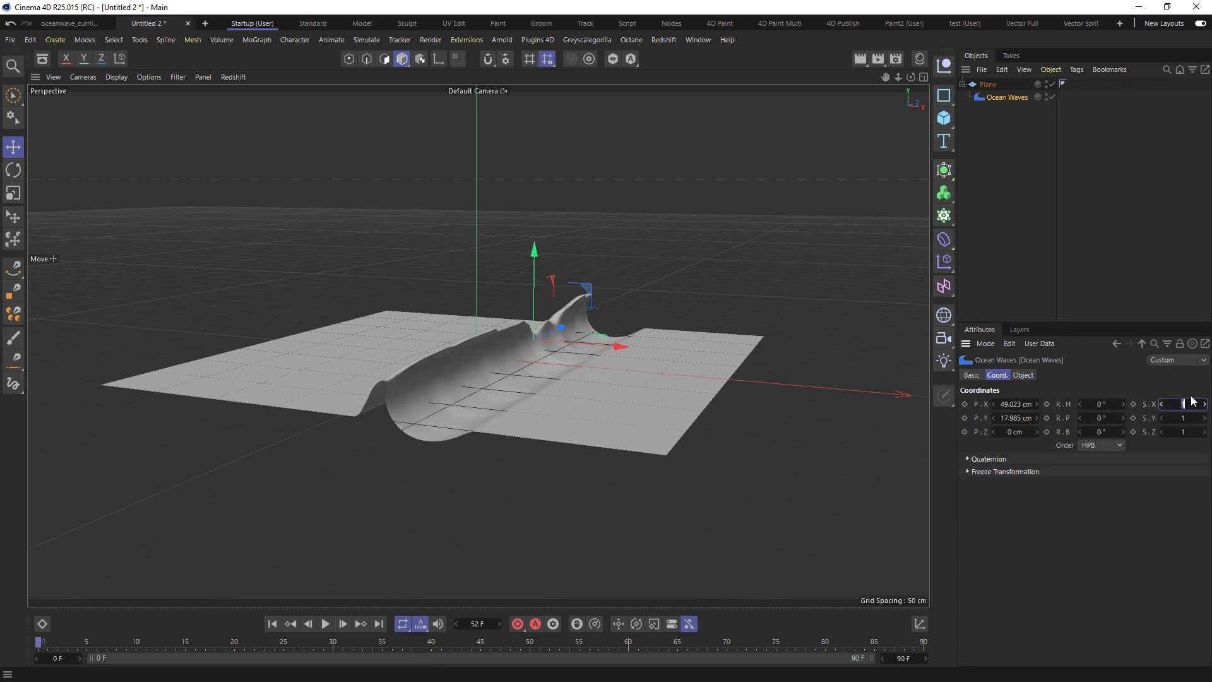
{"action": "type", "text": "2"}
{"action": "key", "text": "Tab"}
{"action": "type", "text": "2"}
{"action": "key", "text": "Tab"}
{"action": "type", "text": "2"}
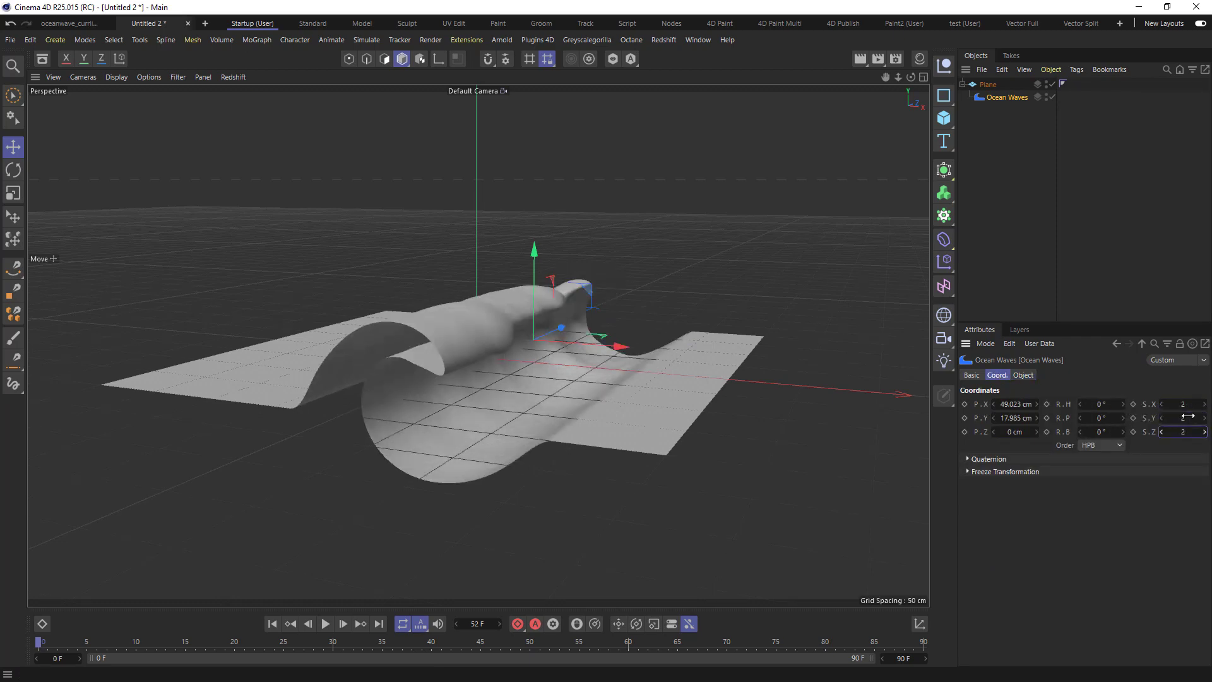
{"action": "type", "text": "1"}
{"action": "key", "text": "Return"}
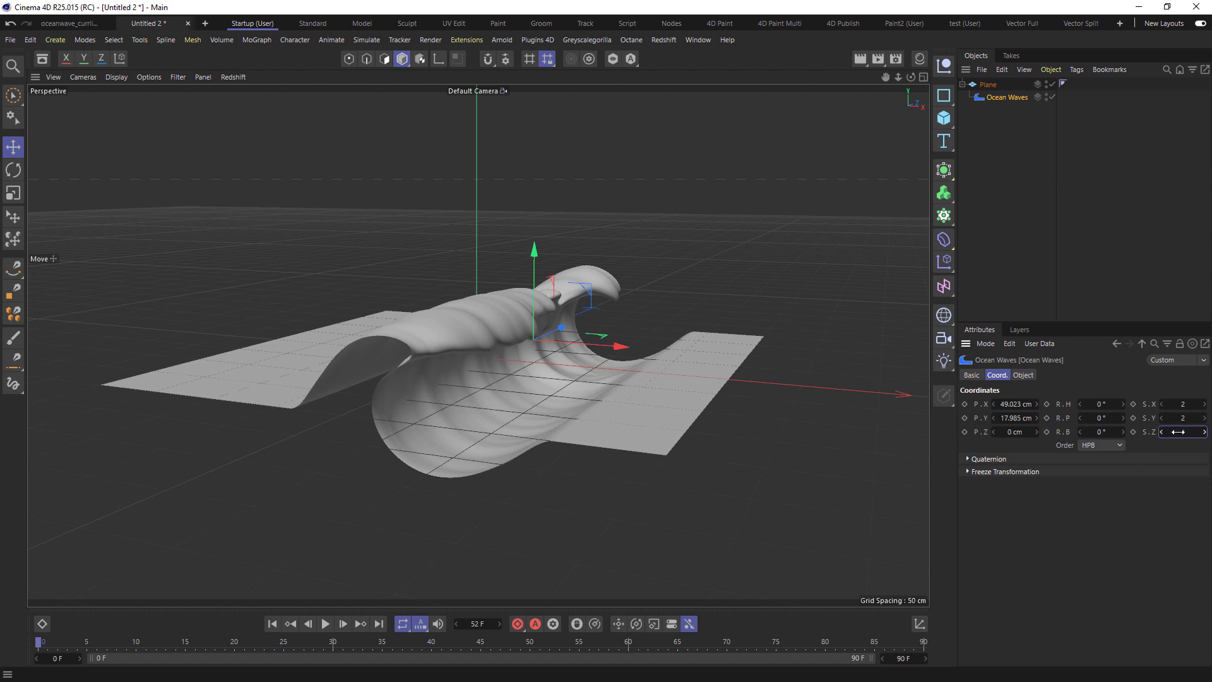
{"action": "left_click_drag", "start_coordinate": [1185, 432], "coordinate": [1142, 432]}
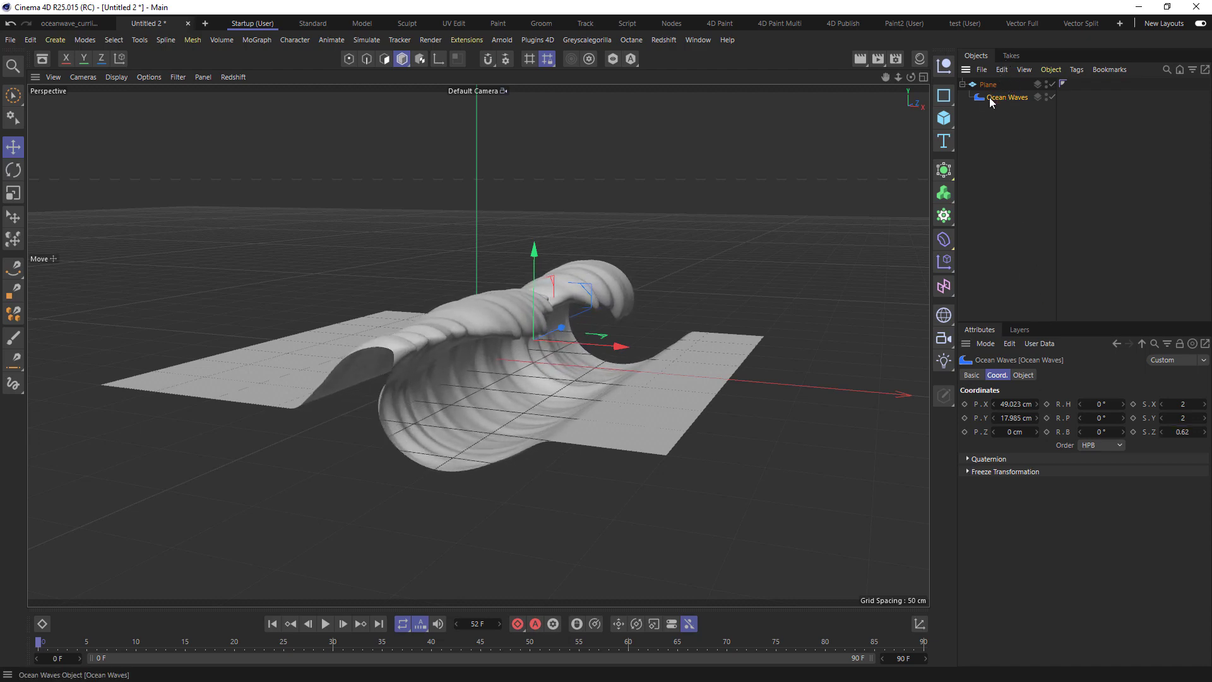
{"action": "left_click", "coordinate": [1023, 375]}
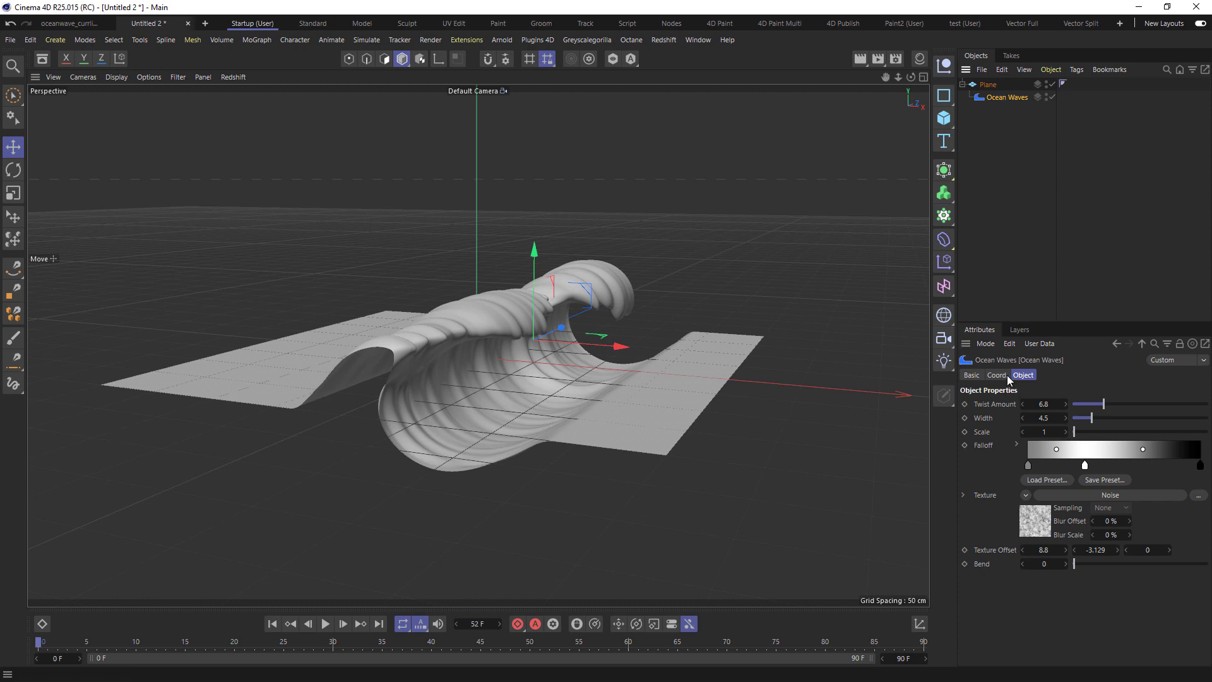
{"action": "left_click", "coordinate": [997, 375]}
{"action": "double_click", "coordinate": [1199, 403]}
{"action": "type", "text": "1"}
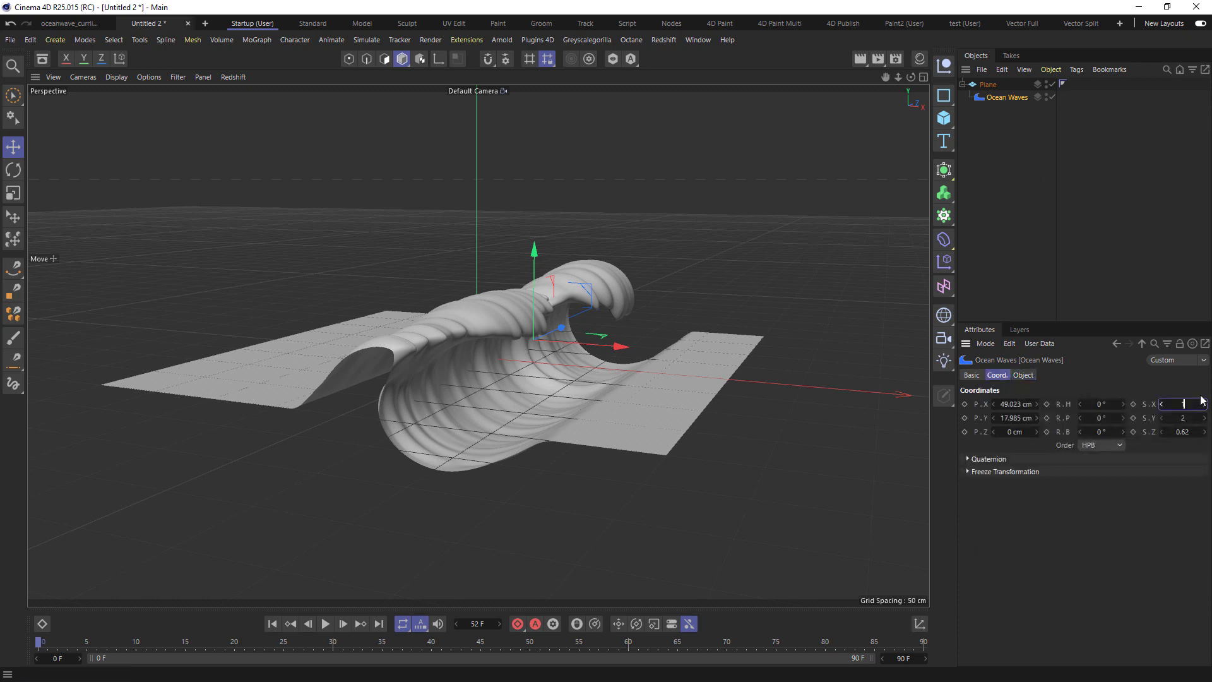
{"action": "key", "text": "Tab"}
{"action": "type", "text": "1"}
{"action": "key", "text": "Tab"}
{"action": "type", "text": "1"}
{"action": "left_click", "coordinate": [1003, 97]}
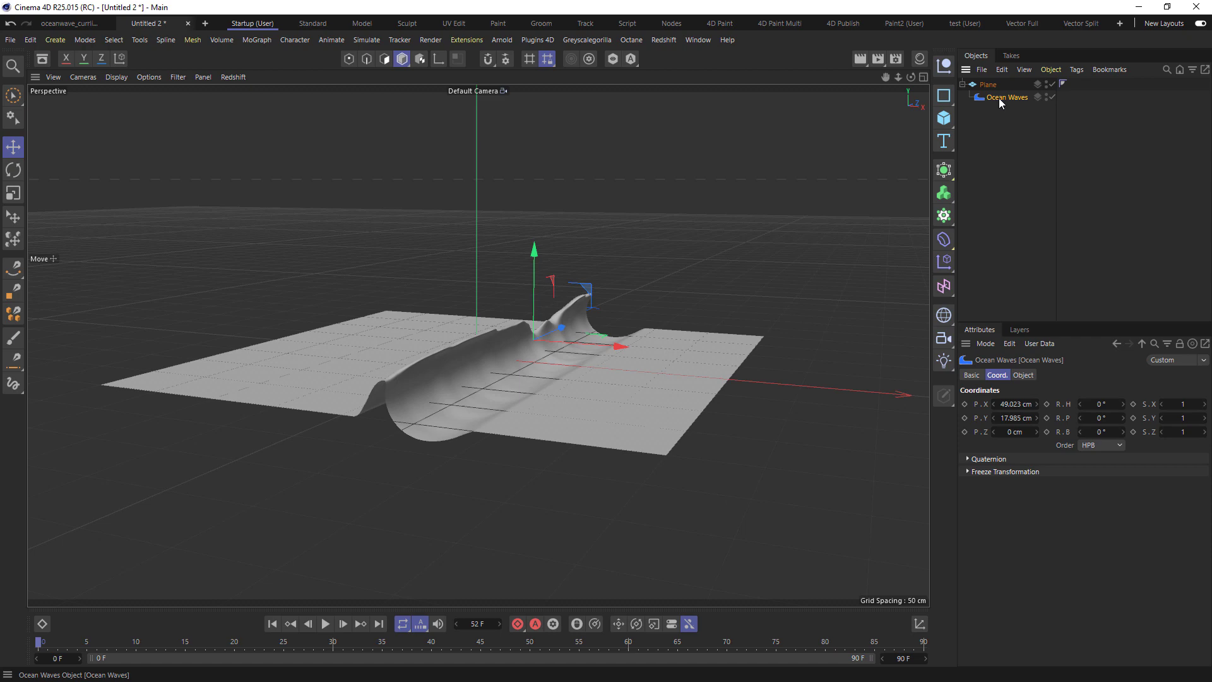
{"action": "left_click", "coordinate": [1023, 375]}
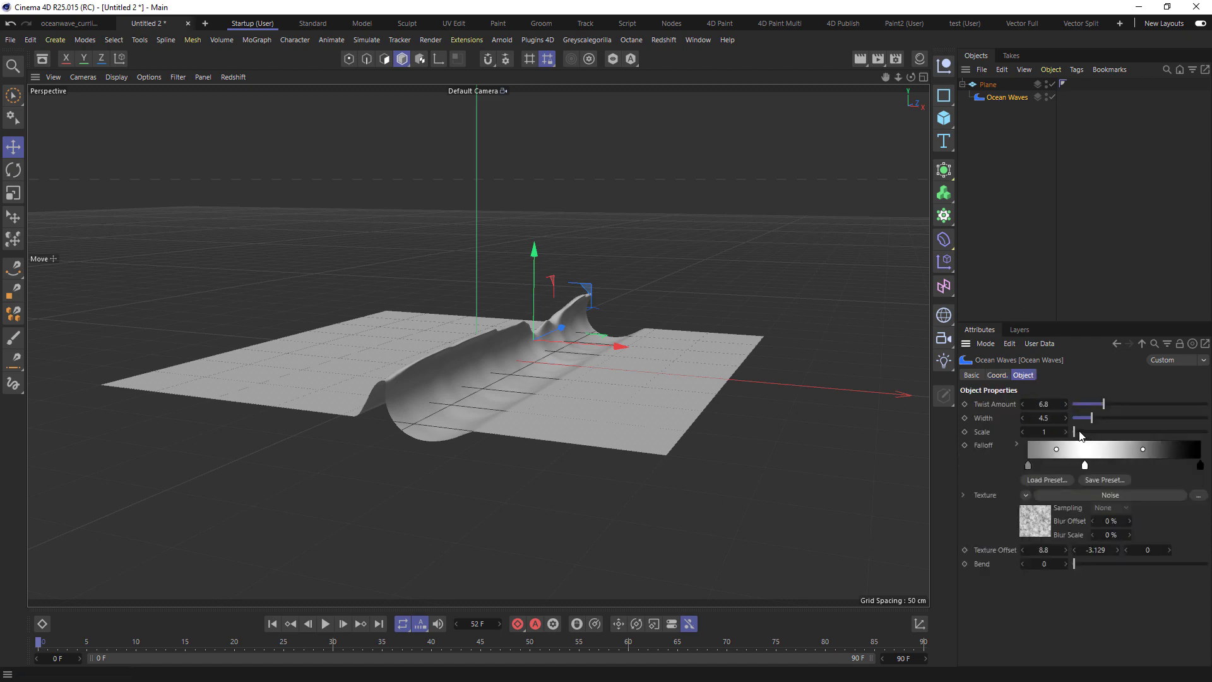
- Raise the Ocean Waves Scale to about 1.81 and the Twist Amount to 7.3
{"action": "left_click_drag", "start_coordinate": [1076, 433], "coordinate": [1105, 441]}
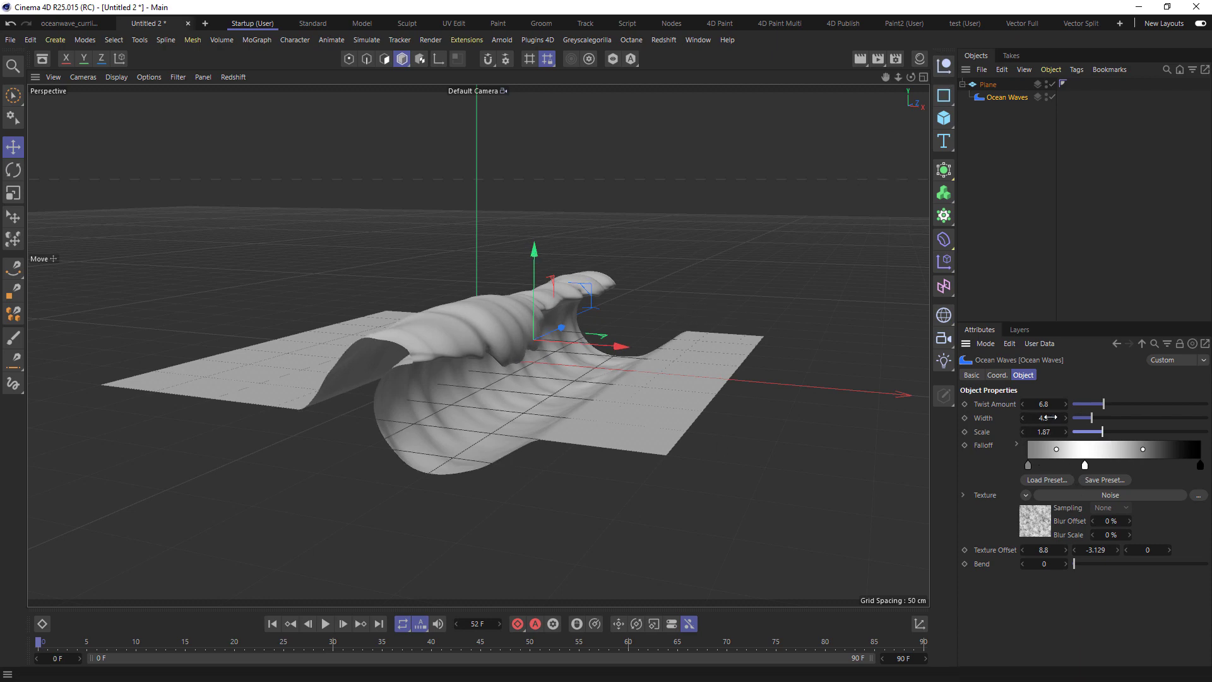
{"action": "left_click_drag", "start_coordinate": [1104, 404], "coordinate": [1099, 438]}
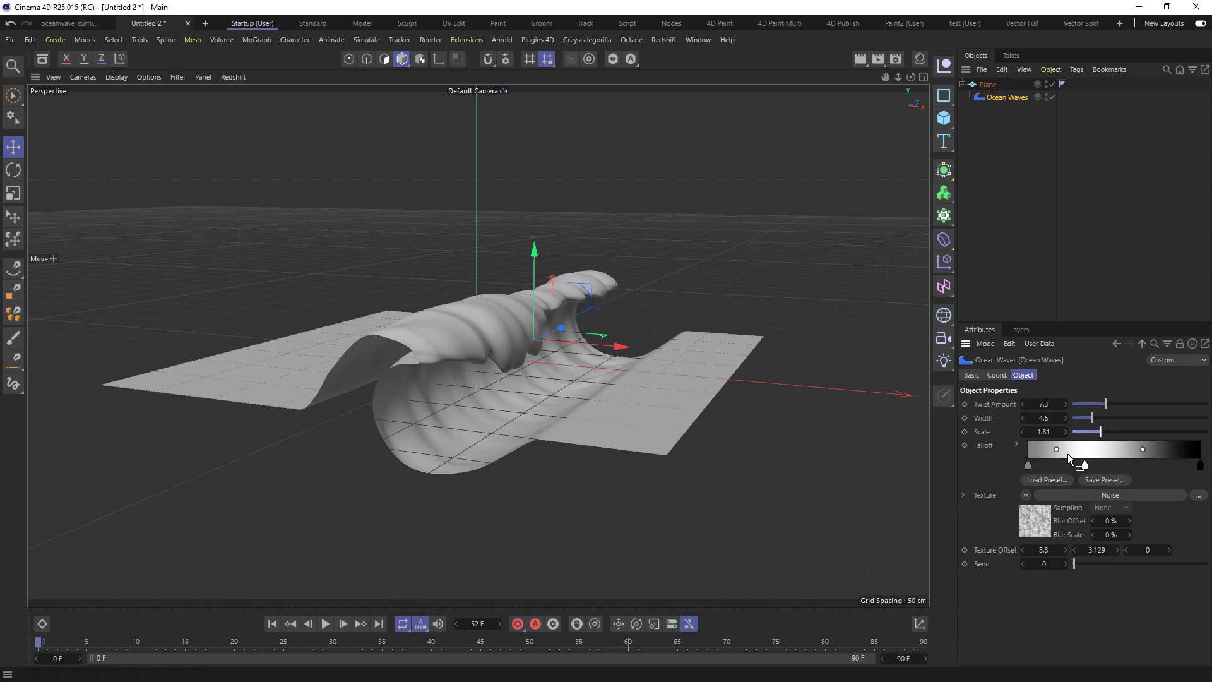
- Set the Noise texture's Octaves to 6, then scrub Ocean Waves Texture Offset X to 31.8
{"action": "left_click", "coordinate": [1092, 498]}
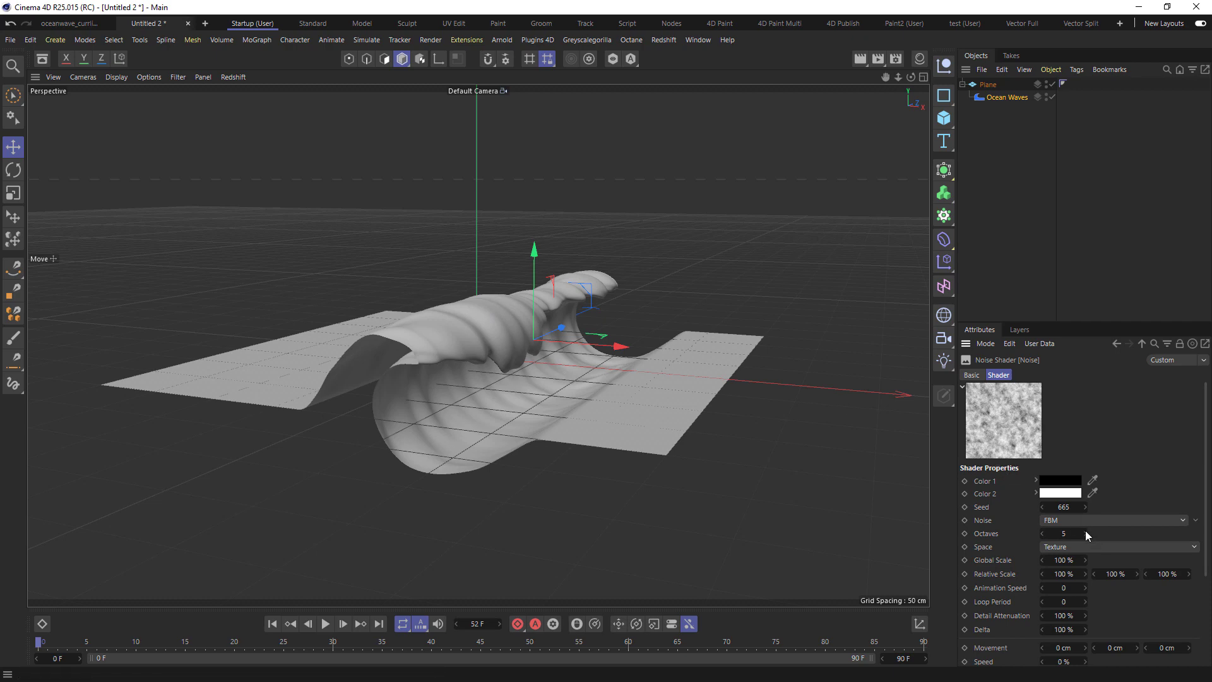
{"action": "left_click", "coordinate": [1064, 533]}
{"action": "type", "text": "6"}
{"action": "key", "text": "Return"}
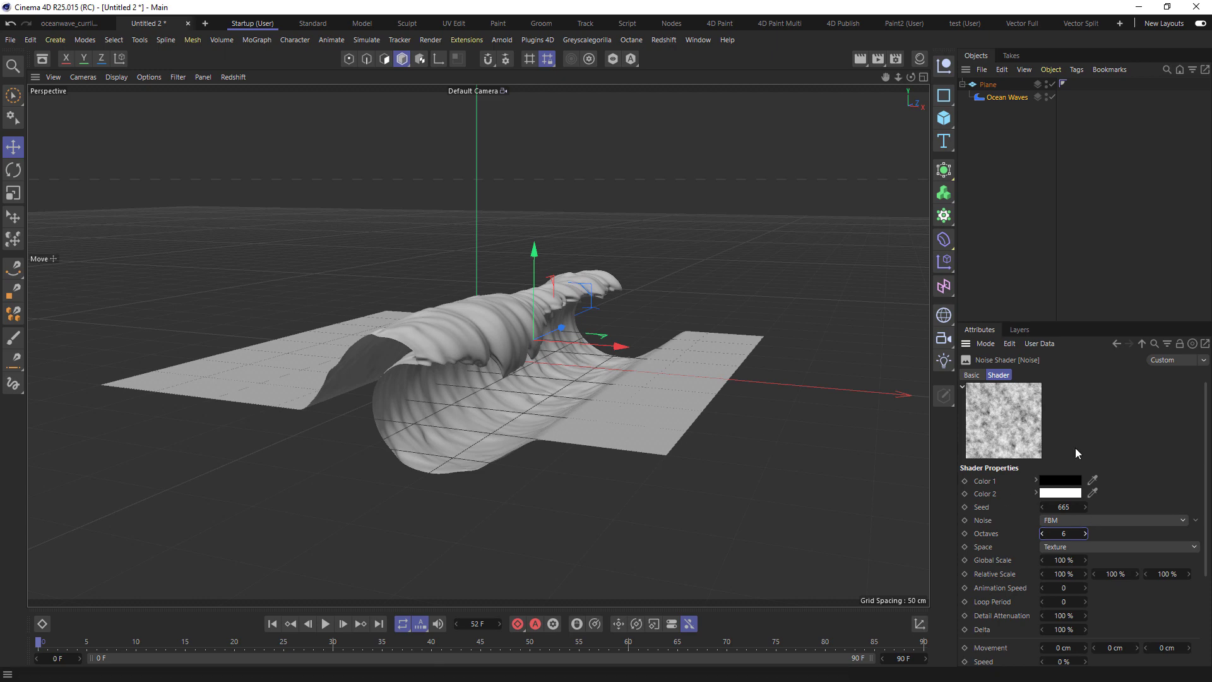
{"action": "left_click", "coordinate": [993, 97]}
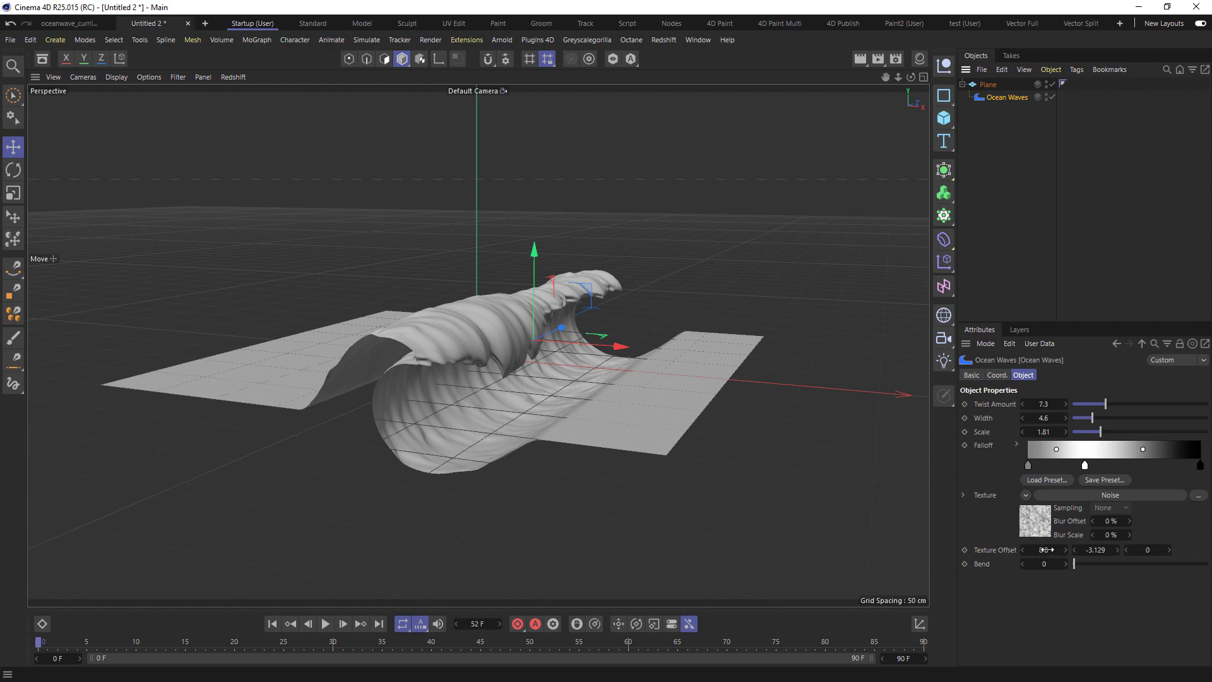
{"action": "left_click_drag", "start_coordinate": [1046, 549], "coordinate": [1161, 549]}
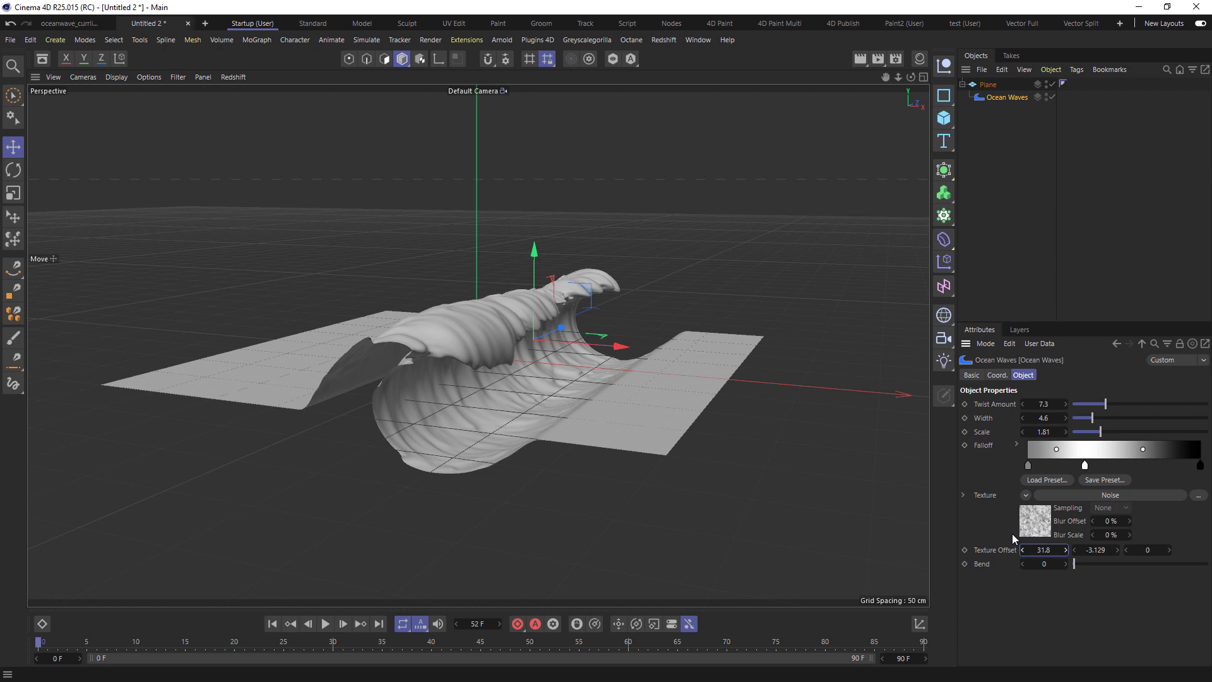
- Try the Bend slider, return it to 0, and slide the Ocean Waves deformer along Z
{"action": "left_click_drag", "start_coordinate": [1075, 566], "coordinate": [1132, 563]}
{"action": "left_click_drag", "start_coordinate": [909, 78], "coordinate": [539, 350]}
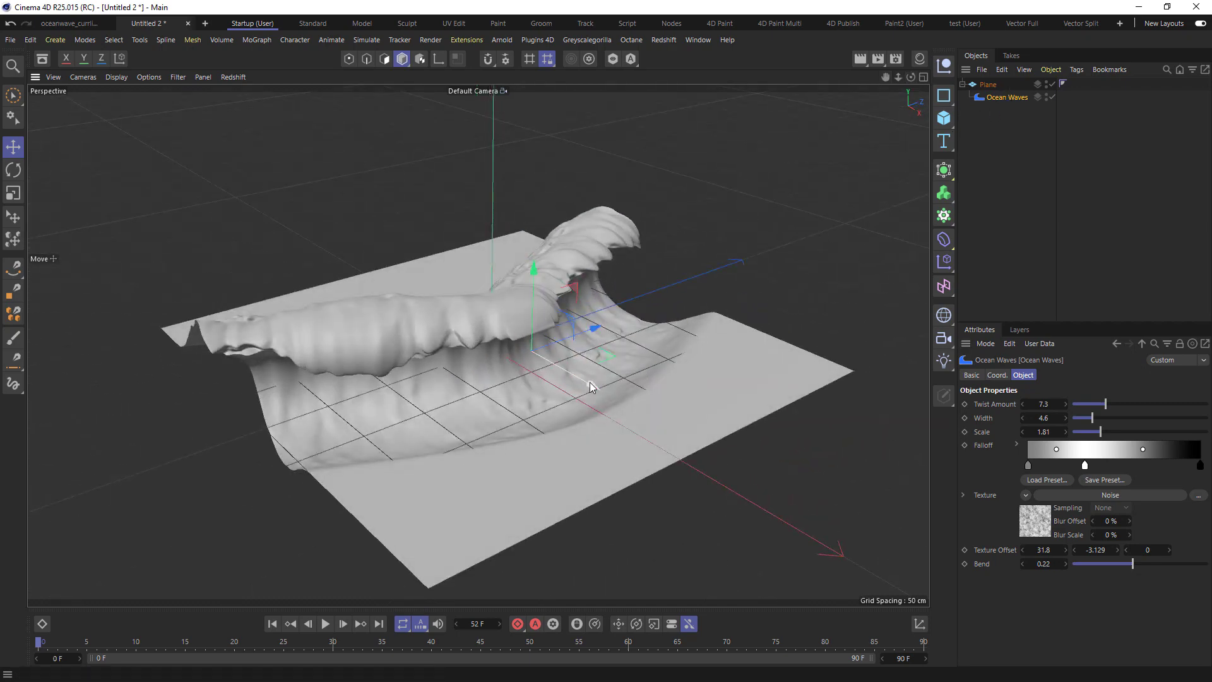
{"action": "mouse_move", "coordinate": [589, 382]}
{"action": "left_mouse_down"}
{"action": "mouse_move", "coordinate": [577, 379]}
{"action": "mouse_move", "coordinate": [589, 383]}
{"action": "left_mouse_up"}
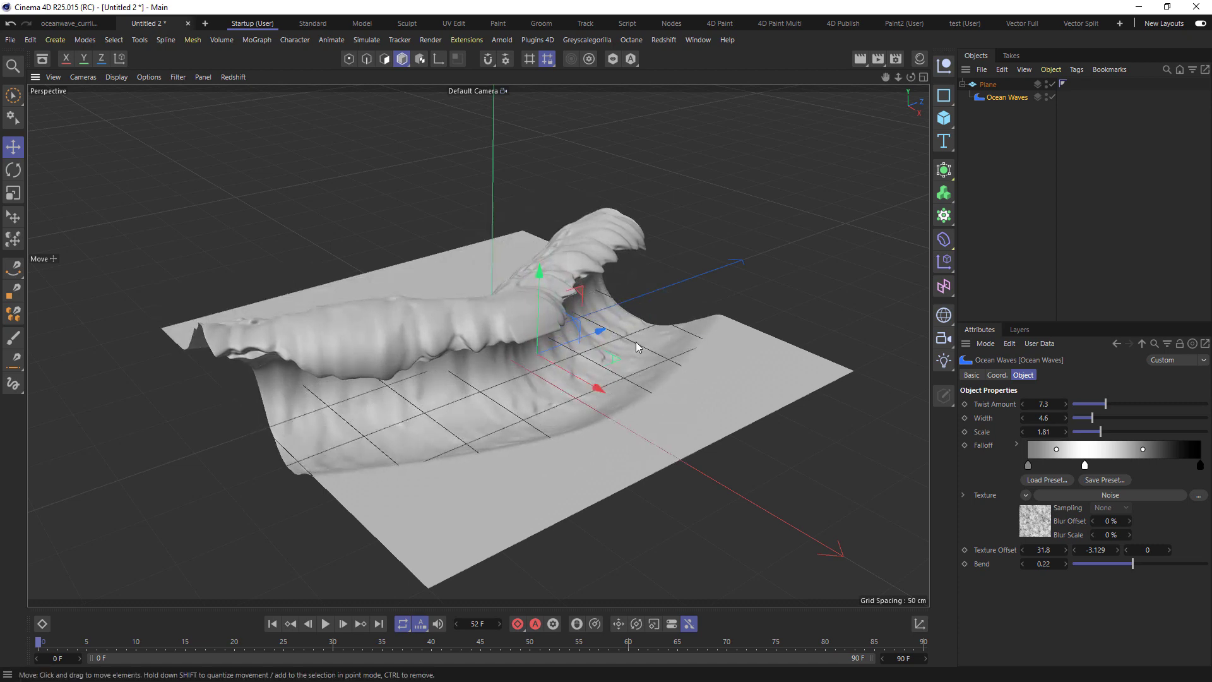
{"action": "left_click_drag", "start_coordinate": [603, 334], "coordinate": [302, 409]}
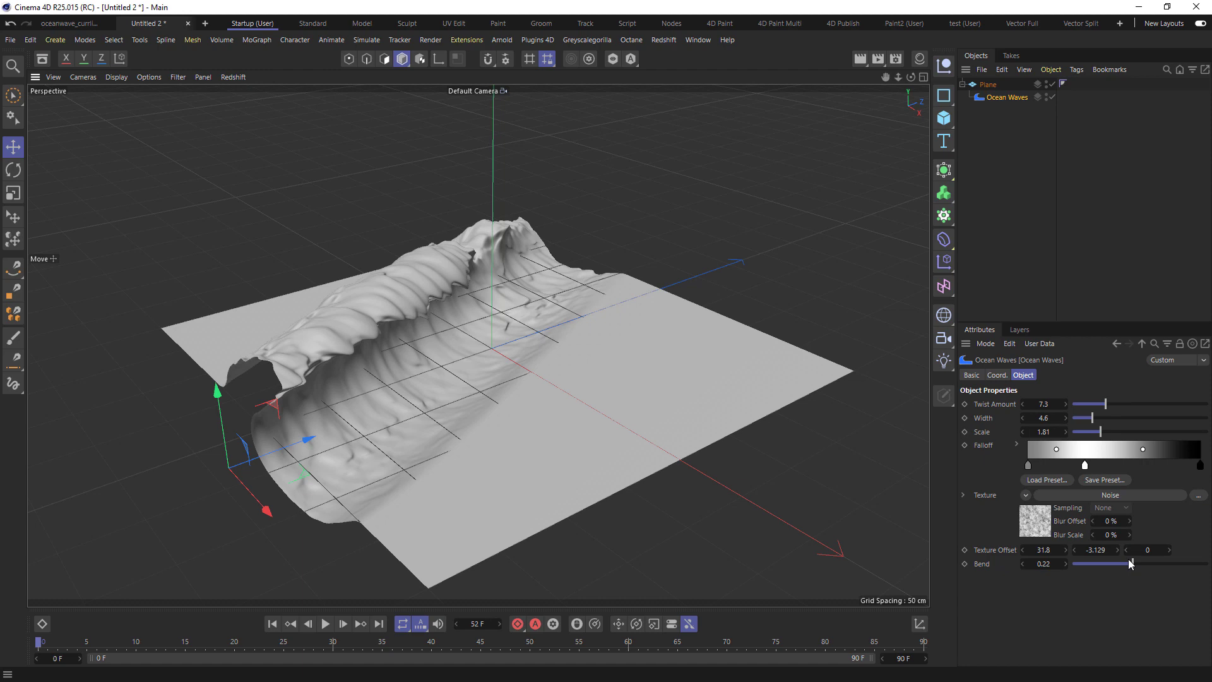
{"action": "left_click_drag", "start_coordinate": [1129, 563], "coordinate": [1021, 573]}
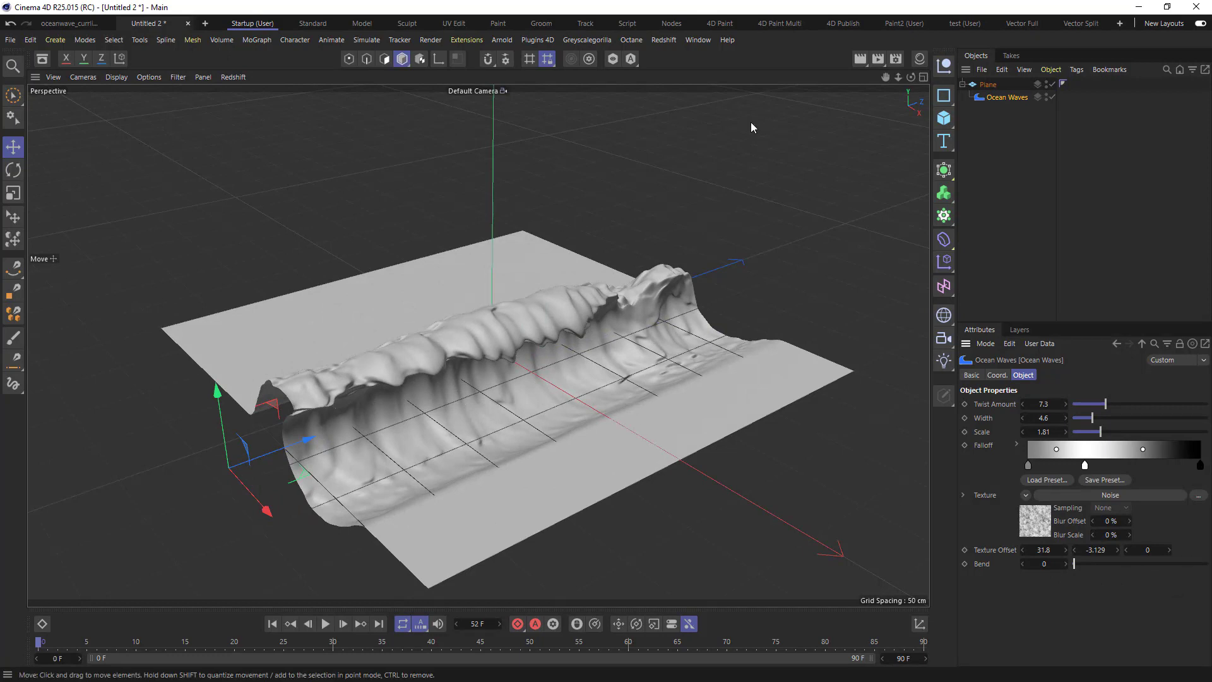
{"action": "left_click_drag", "start_coordinate": [885, 77], "coordinate": [923, 54]}
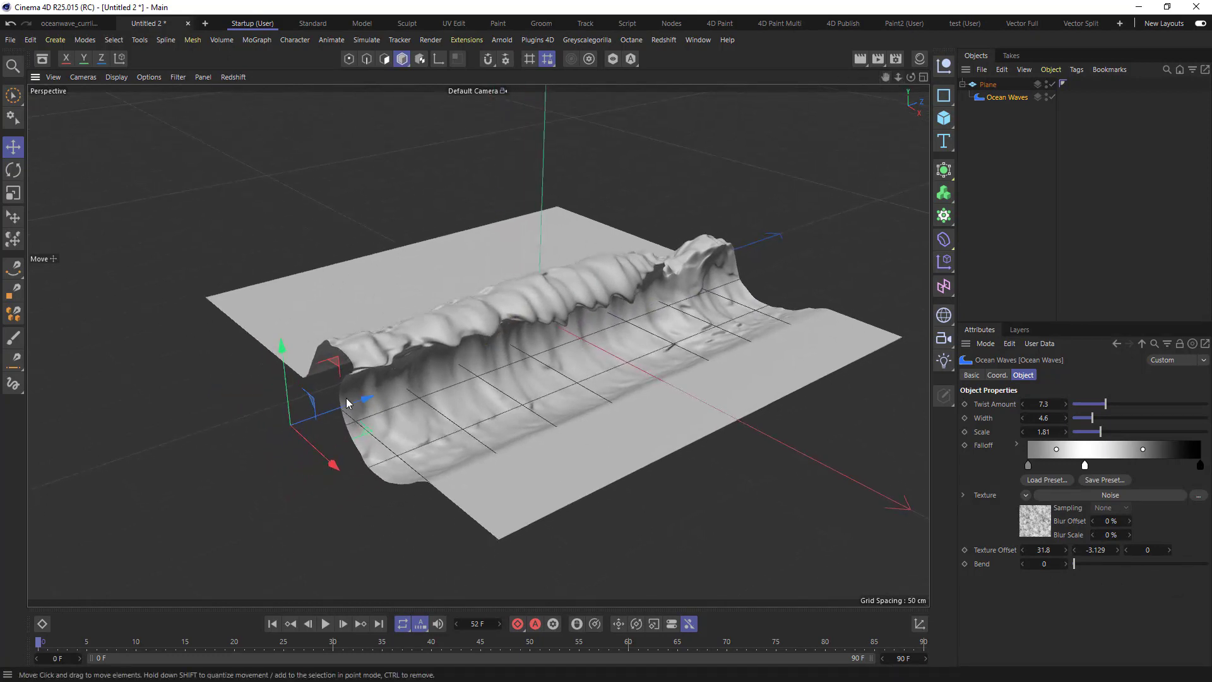
{"action": "left_click_drag", "start_coordinate": [368, 399], "coordinate": [207, 433]}
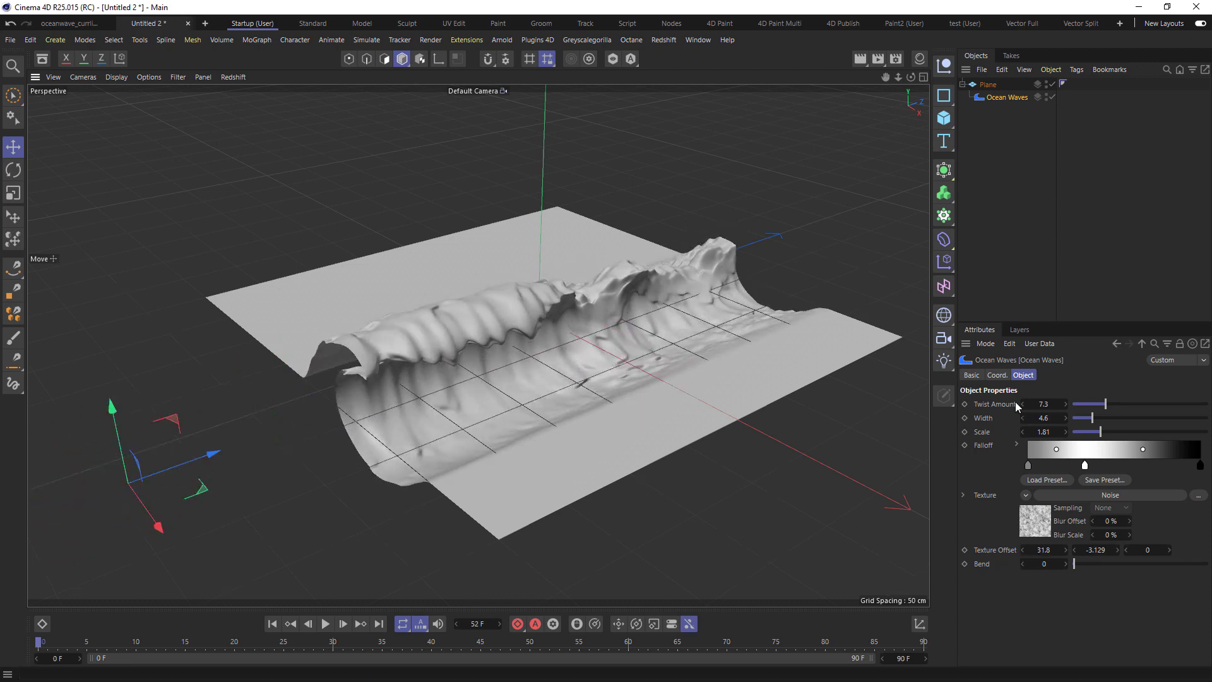
- Set the Ocean Waves deformer's heading (R.H) to 21° in the Coord. tab, keeping R.P at 0°
{"action": "left_click", "coordinate": [997, 375]}
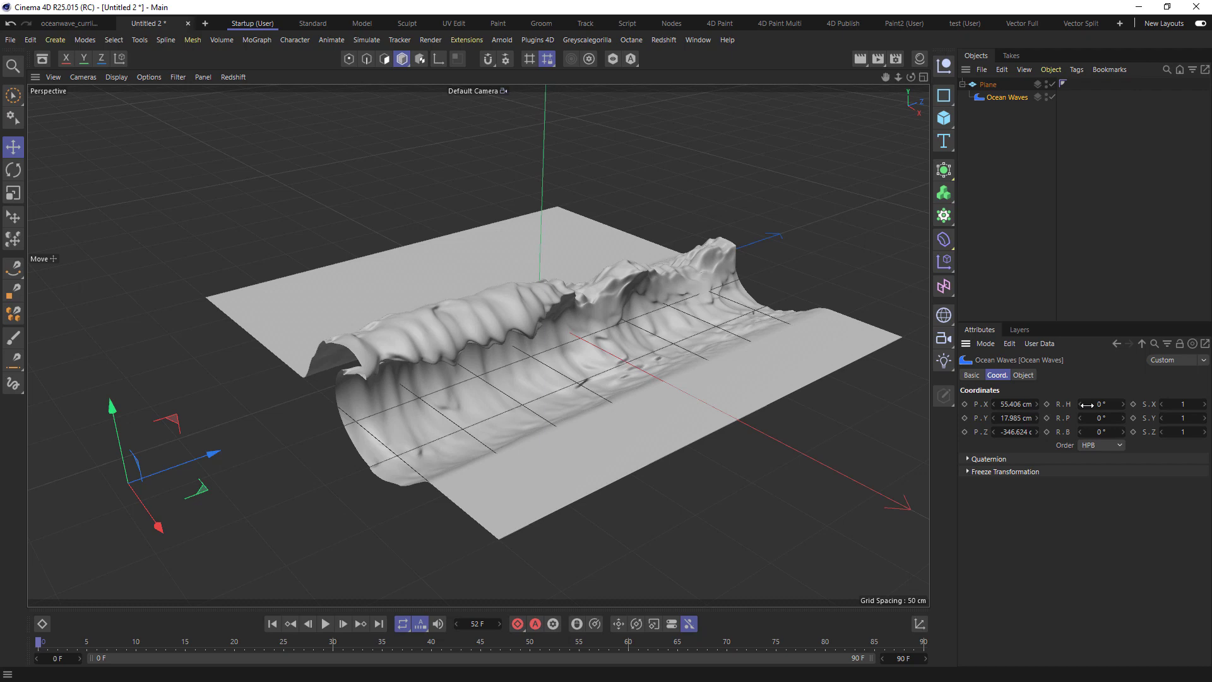
{"action": "left_click_drag", "start_coordinate": [1087, 404], "coordinate": [1107, 405]}
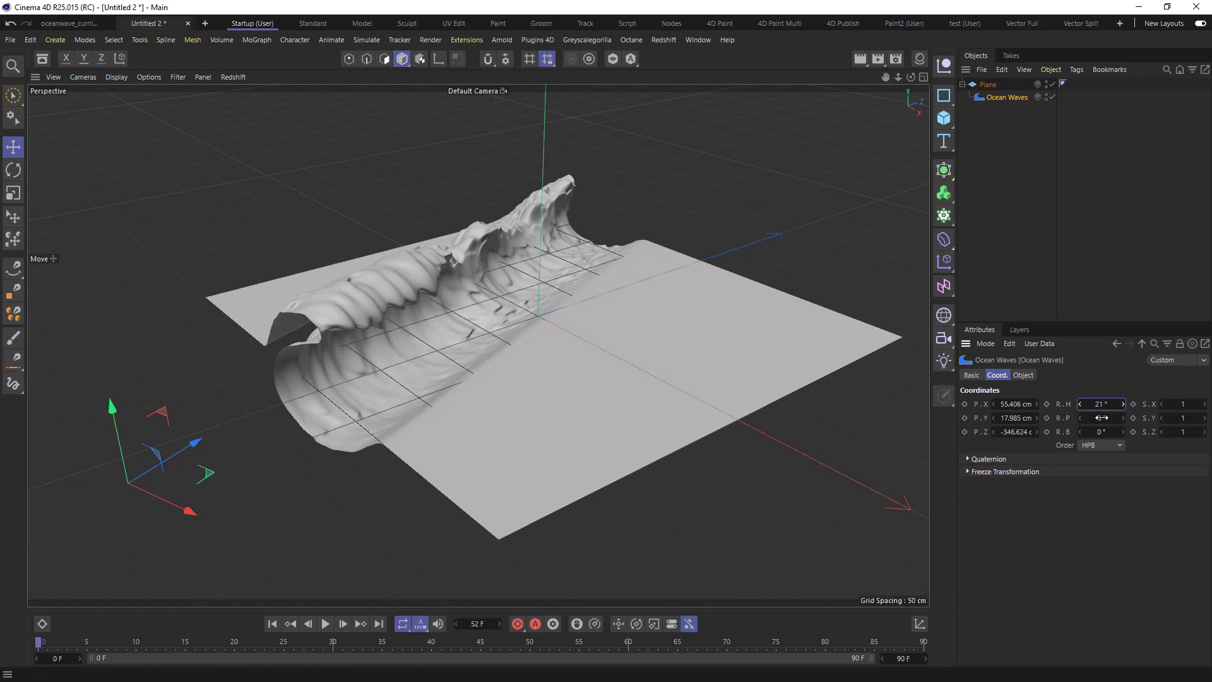
{"action": "left_click_drag", "start_coordinate": [1092, 417], "coordinate": [1071, 404]}
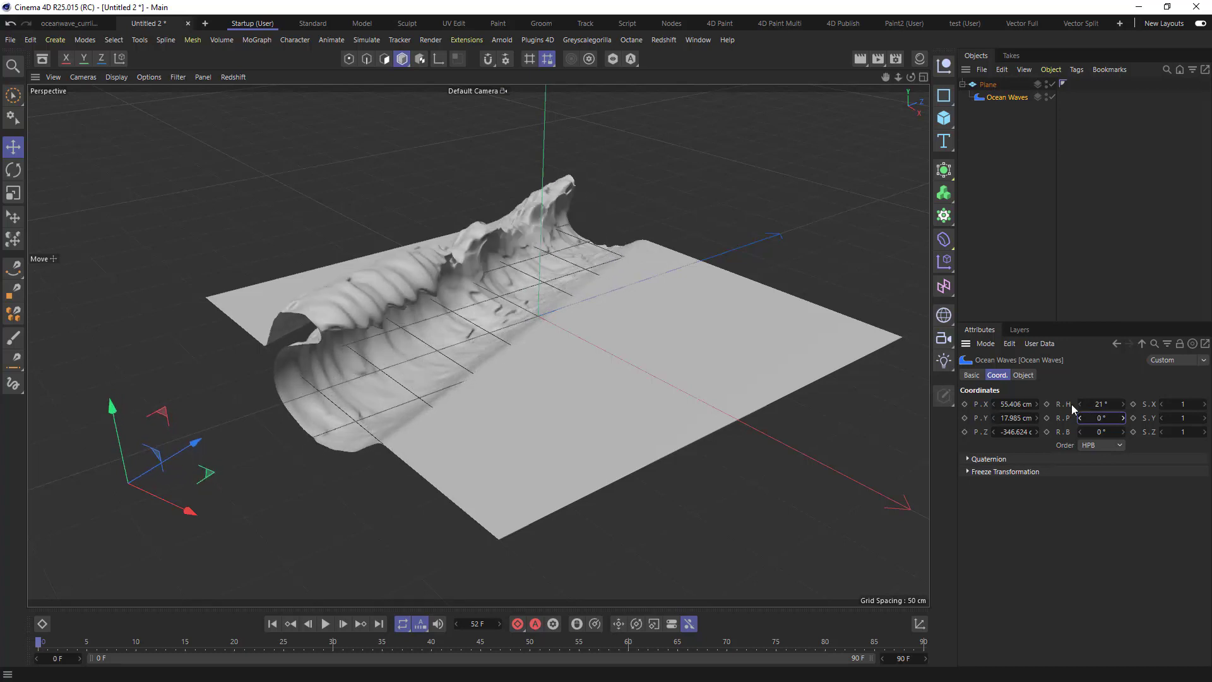
- Set the Ocean Waves noise texture's Octaves to 5
{"action": "left_click", "coordinate": [1029, 375]}
{"action": "left_click", "coordinate": [1096, 499]}
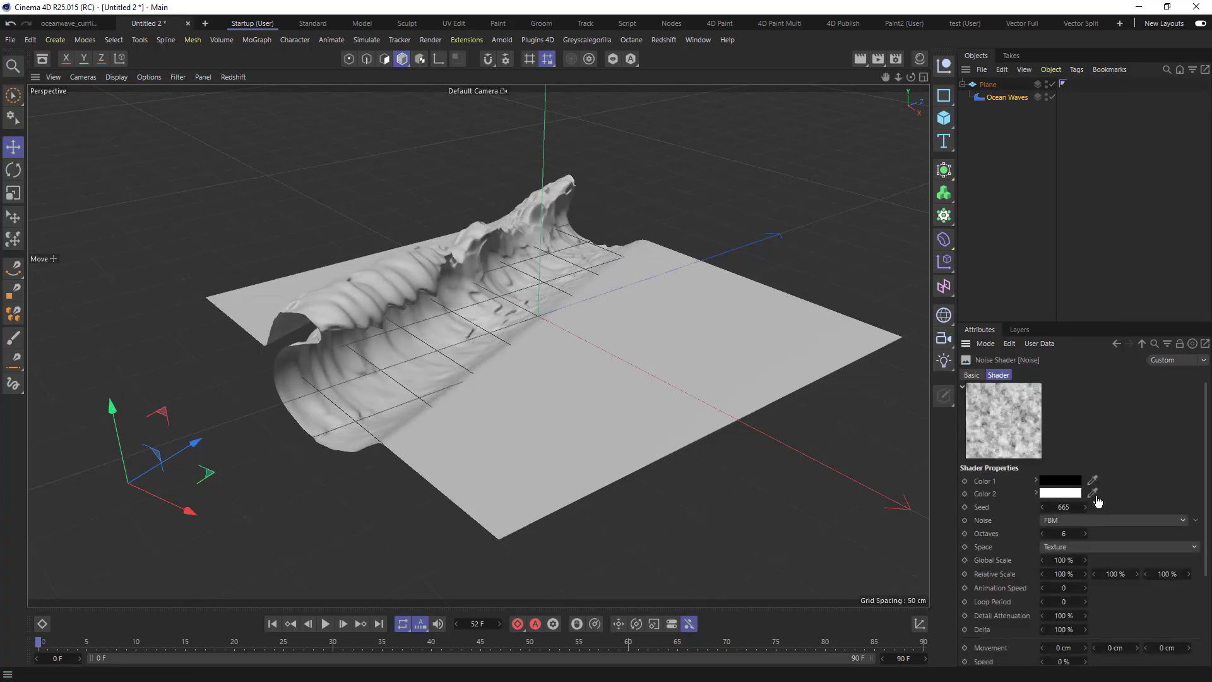
{"action": "left_click", "coordinate": [1073, 532]}
{"action": "type", "text": "5"}
{"action": "key", "text": "Return"}
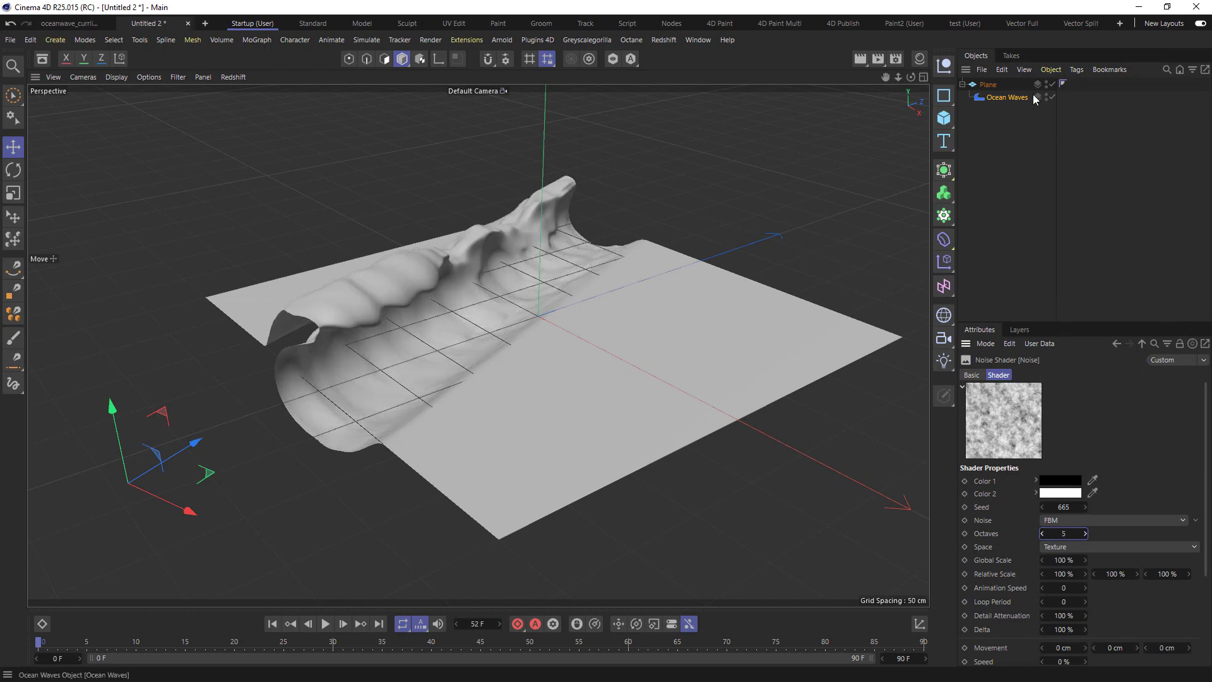
- Raise Twist Amount to 9 and tilt the deformer's pitch to about −11°
{"action": "left_click", "coordinate": [1010, 96]}
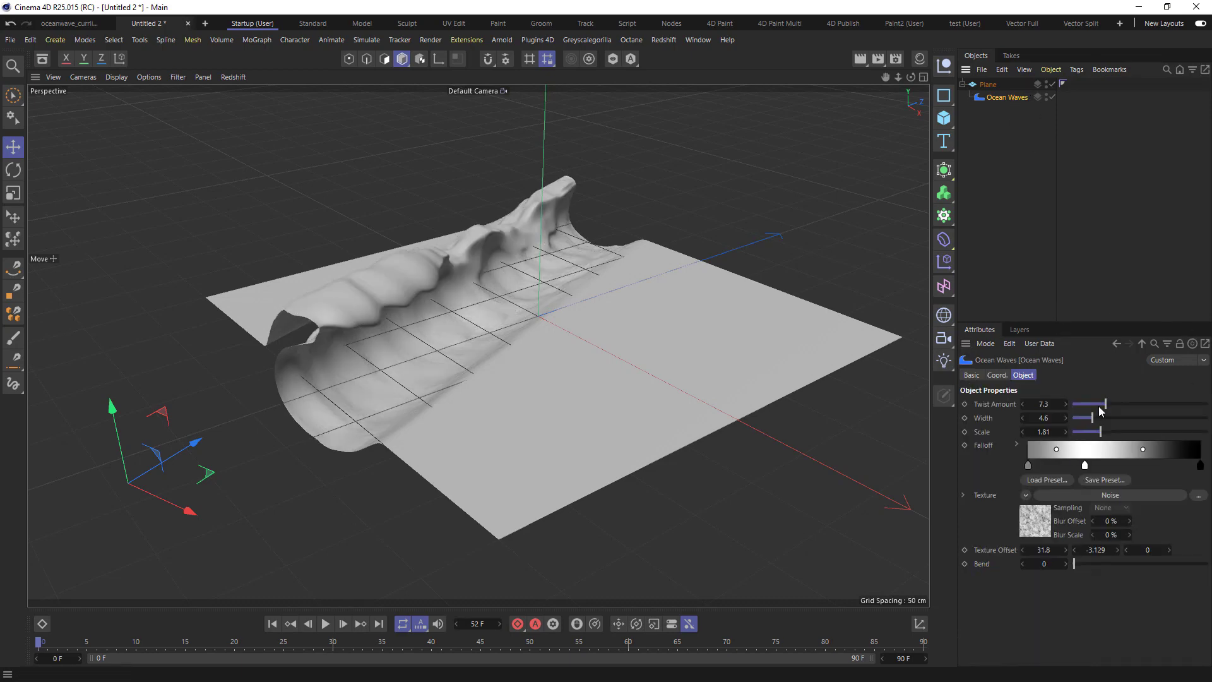
{"action": "left_click_drag", "start_coordinate": [1100, 409], "coordinate": [1114, 405]}
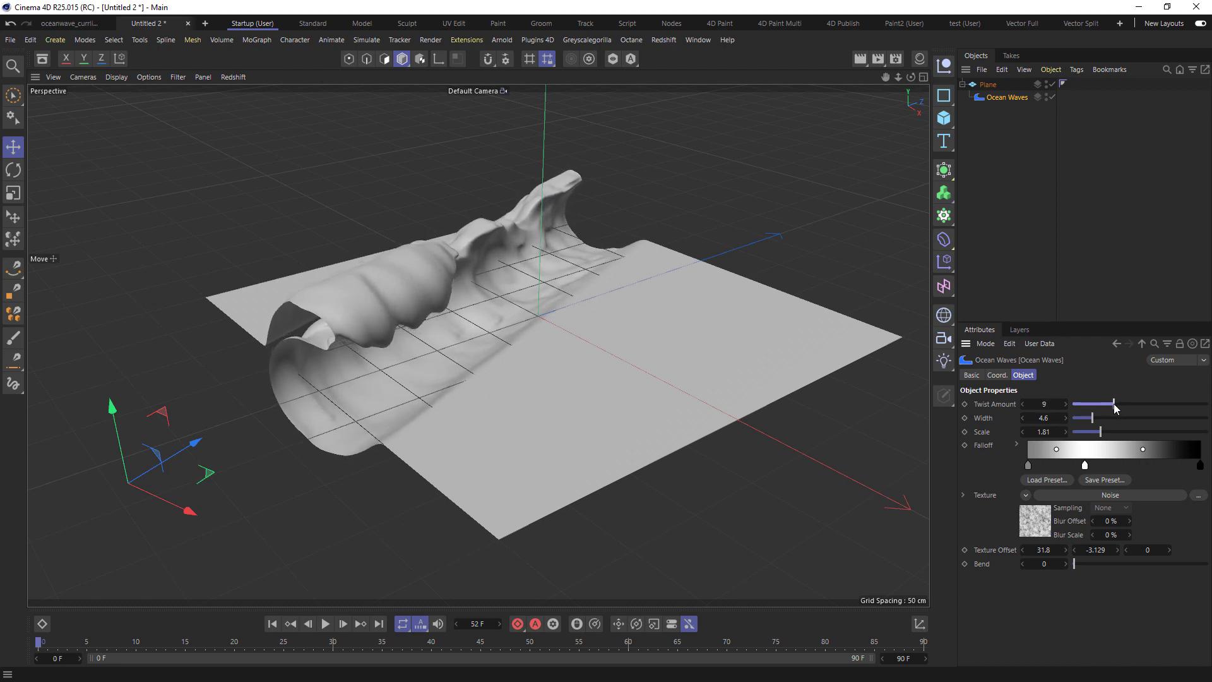
{"action": "left_click", "coordinate": [997, 376]}
{"action": "mouse_move", "coordinate": [1101, 418]}
{"action": "left_mouse_down"}
{"action": "mouse_move", "coordinate": [1080, 418]}
{"action": "mouse_move", "coordinate": [1100, 418]}
{"action": "left_mouse_up"}
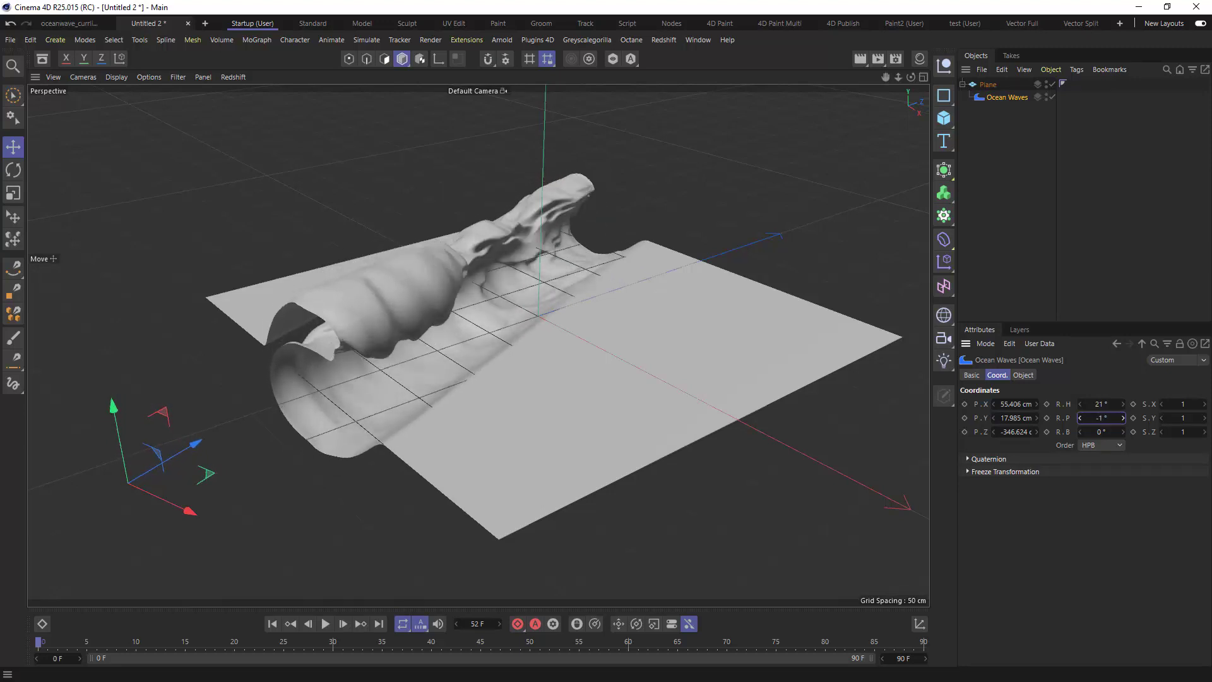
- Pitch the deformer to −12° and drag it to about X -37, Y 112, Z -367 near the left edge
{"action": "mouse_move", "coordinate": [118, 400]}
{"action": "left_mouse_down"}
{"action": "mouse_move", "coordinate": [86, 246]}
{"action": "mouse_move", "coordinate": [118, 404]}
{"action": "mouse_move", "coordinate": [119, 554]}
{"action": "mouse_move", "coordinate": [110, 300]}
{"action": "mouse_move", "coordinate": [89, 197]}
{"action": "mouse_move", "coordinate": [141, 469]}
{"action": "mouse_move", "coordinate": [123, 411]}
{"action": "left_mouse_up"}
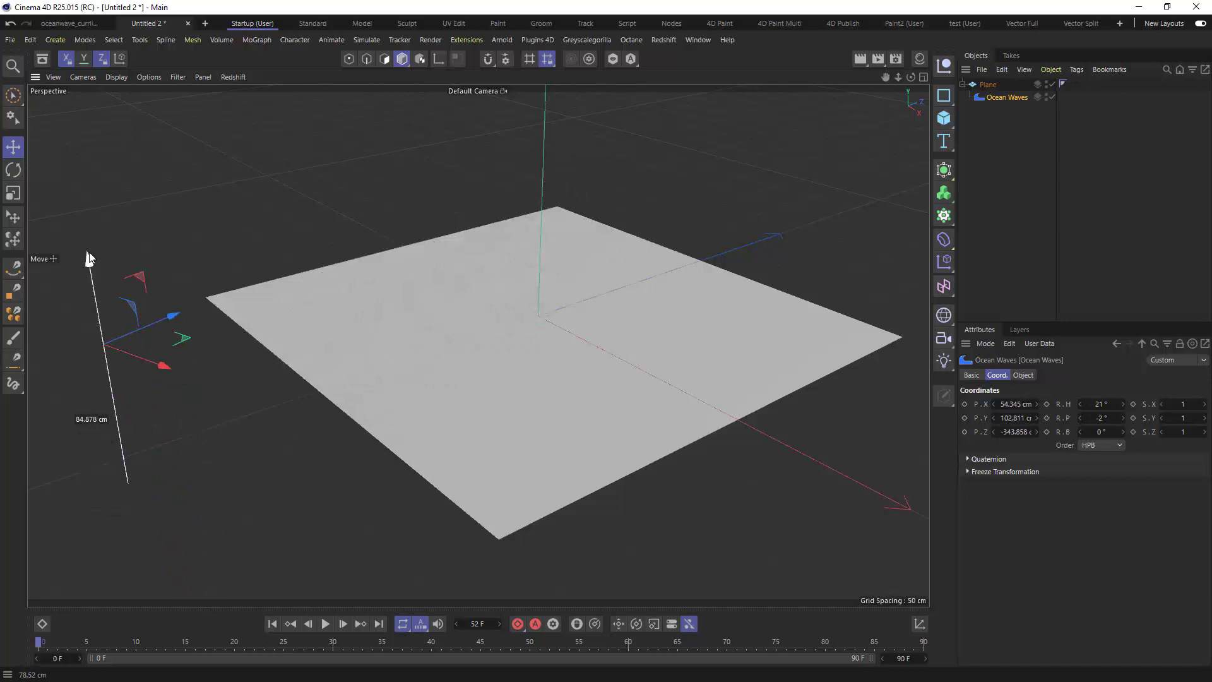
{"action": "left_click_drag", "start_coordinate": [89, 257], "coordinate": [113, 278]}
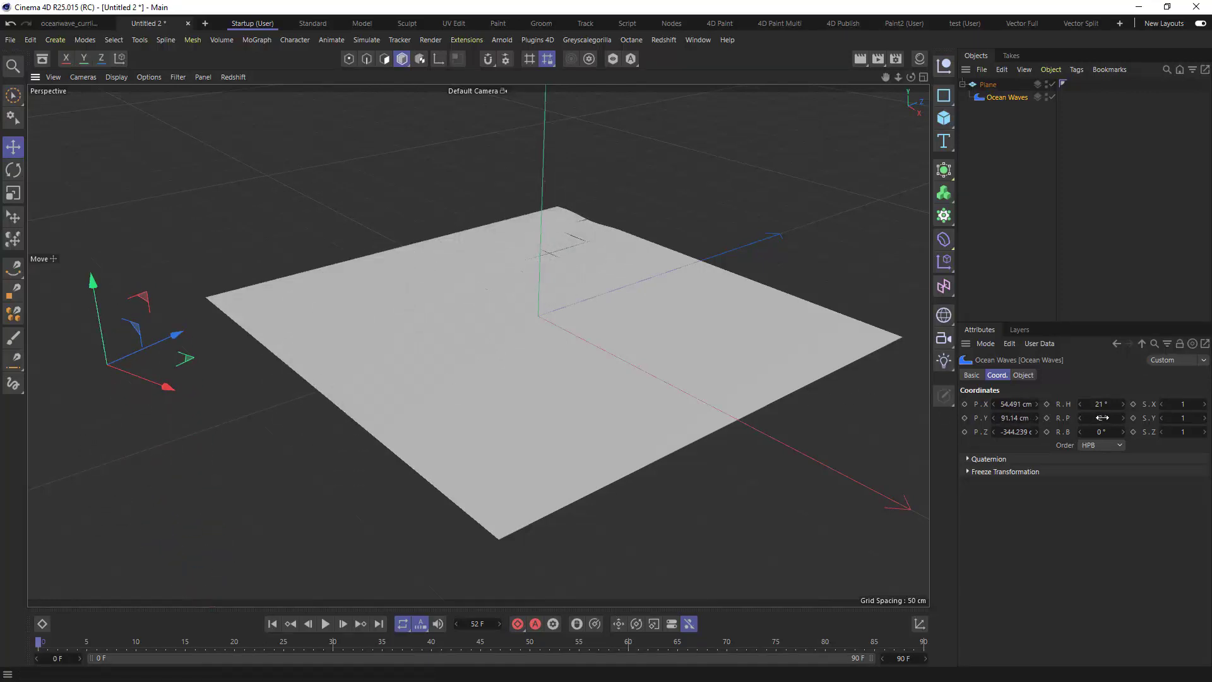
{"action": "left_click_drag", "start_coordinate": [91, 281], "coordinate": [106, 354]}
{"action": "left_click_drag", "start_coordinate": [1105, 413], "coordinate": [1089, 413]}
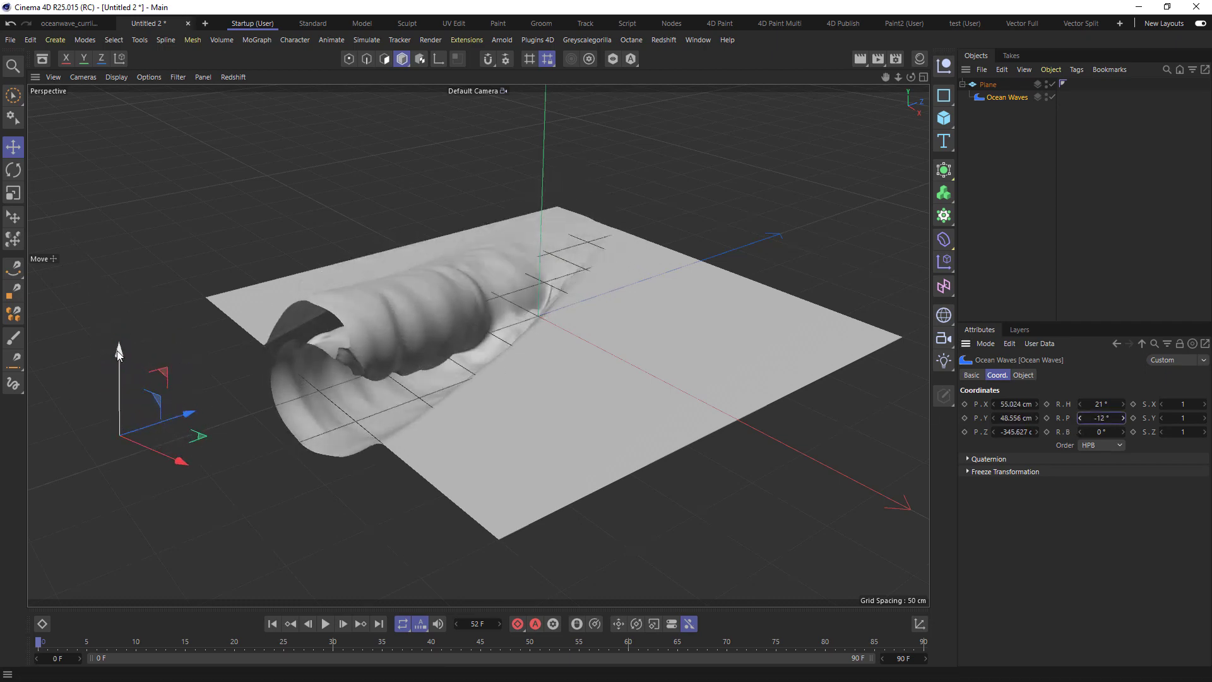
{"action": "left_click_drag", "start_coordinate": [116, 350], "coordinate": [168, 253]}
{"action": "left_click_drag", "start_coordinate": [181, 365], "coordinate": [373, 432]}
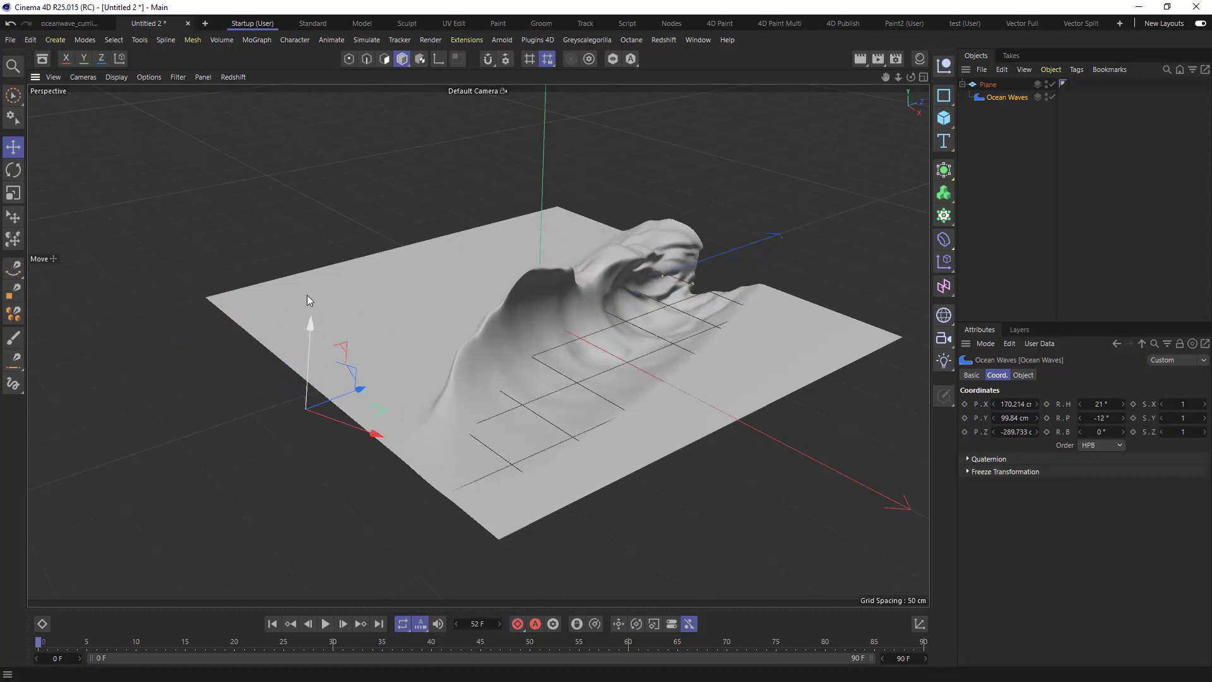
{"action": "left_click_drag", "start_coordinate": [318, 332], "coordinate": [305, 296]}
{"action": "left_click_drag", "start_coordinate": [311, 389], "coordinate": [68, 305]}
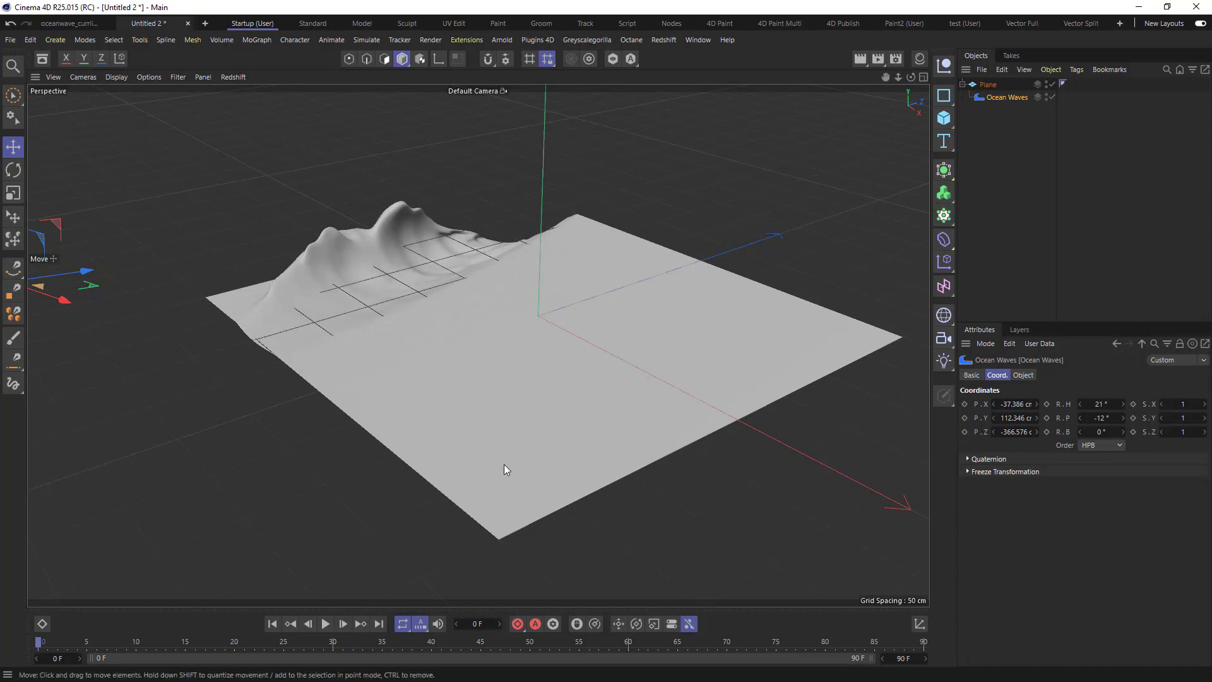
- Drag the Ocean Waves deformer across and down toward the plane's far side, near X 169, Z -287
{"action": "left_click_drag", "start_coordinate": [64, 304], "coordinate": [41, 275]}
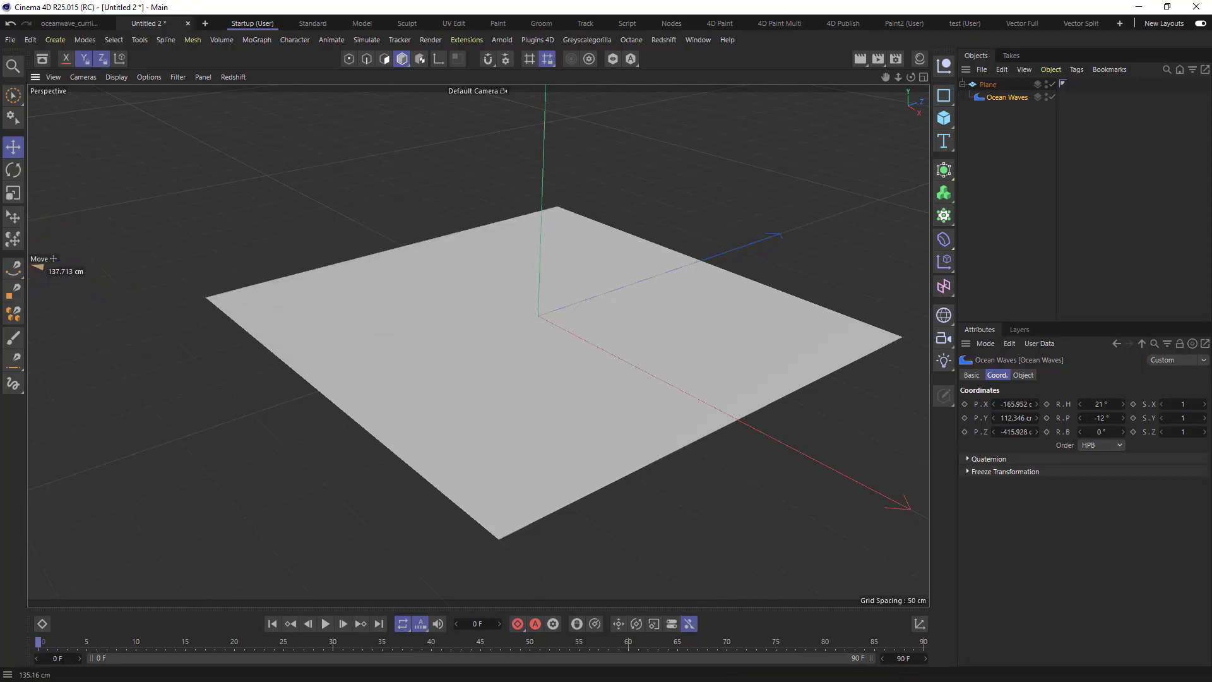
{"action": "scroll", "coordinate": [481, 348], "scroll_direction": "down", "scroll_amount": 3}
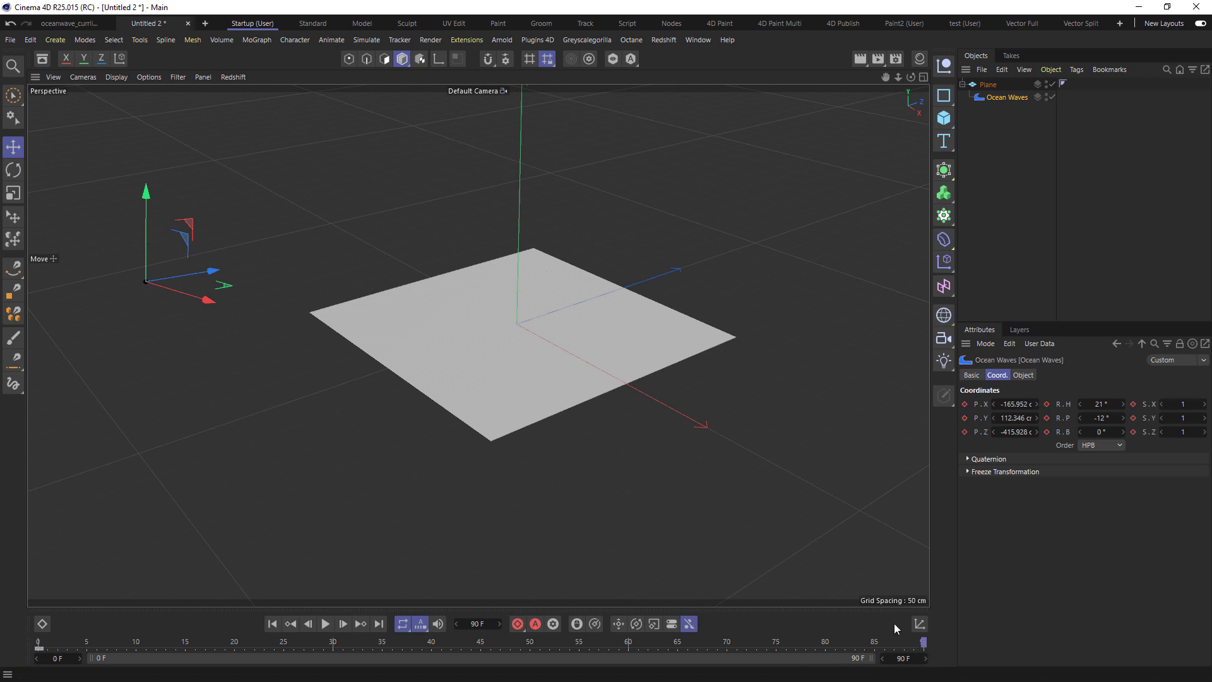
{"action": "left_click_drag", "start_coordinate": [207, 305], "coordinate": [600, 390]}
{"action": "left_click_drag", "start_coordinate": [540, 304], "coordinate": [540, 435]}
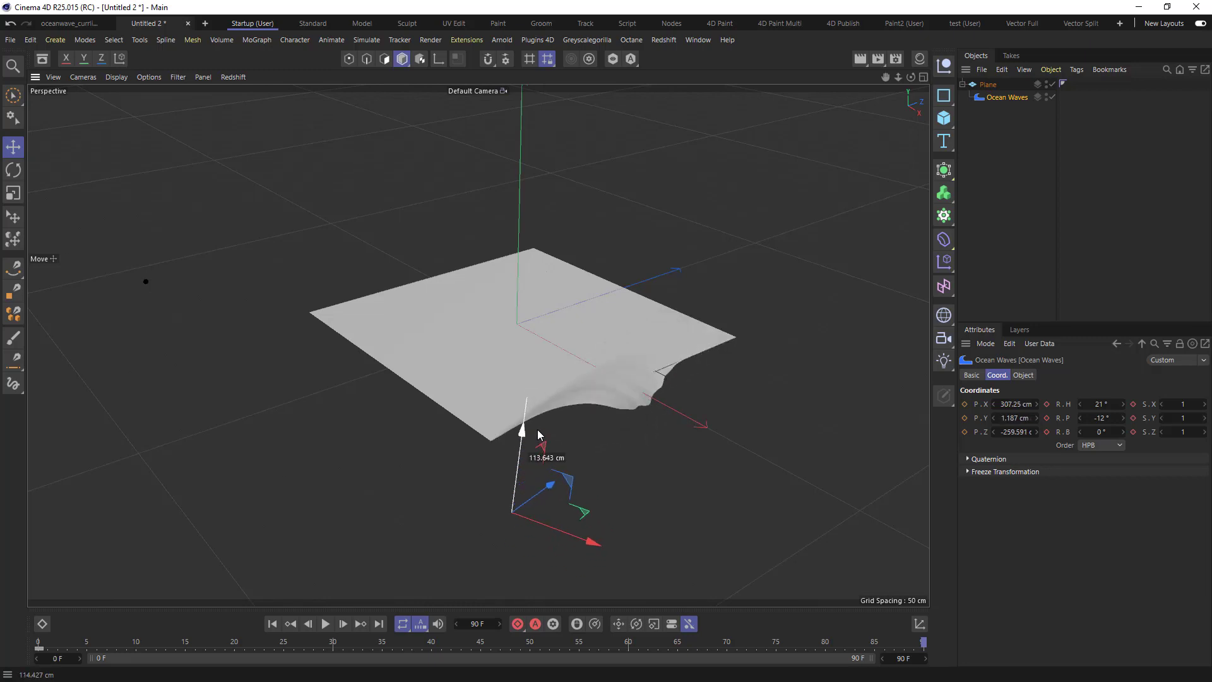
{"action": "left_click_drag", "start_coordinate": [581, 534], "coordinate": [649, 555]}
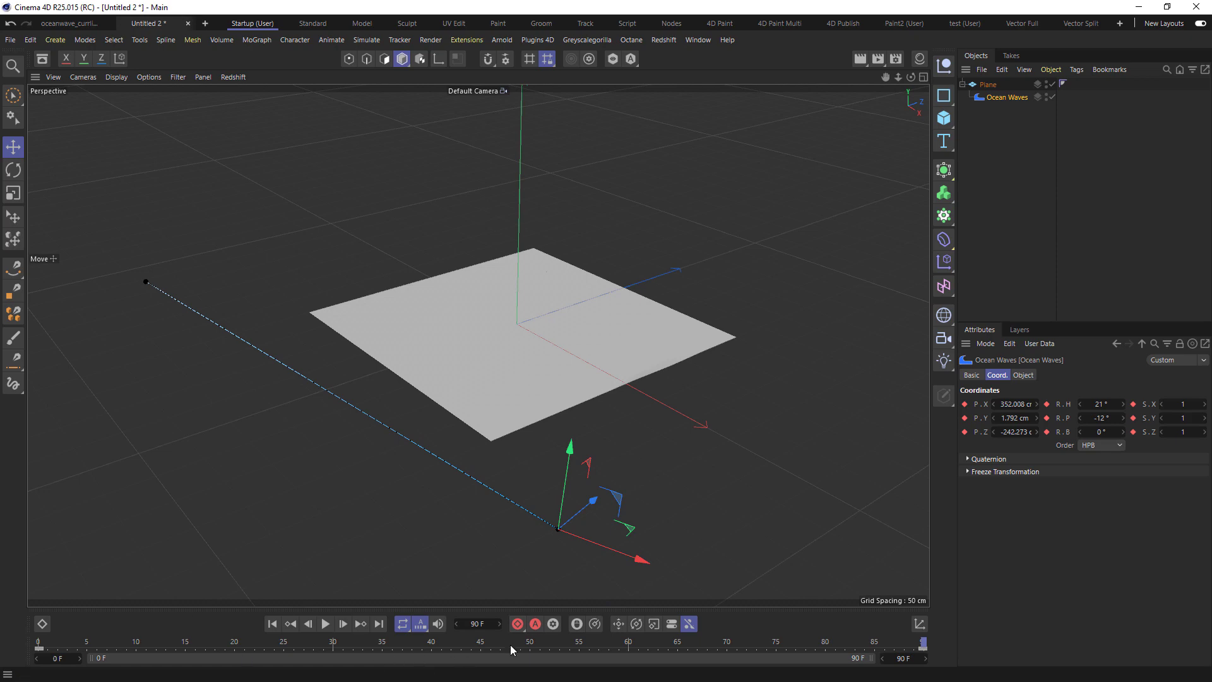
- Scrub the timeline from the first frame to preview the wave, then undo and redo the last move
{"action": "left_click_drag", "start_coordinate": [496, 642], "coordinate": [61, 624]}
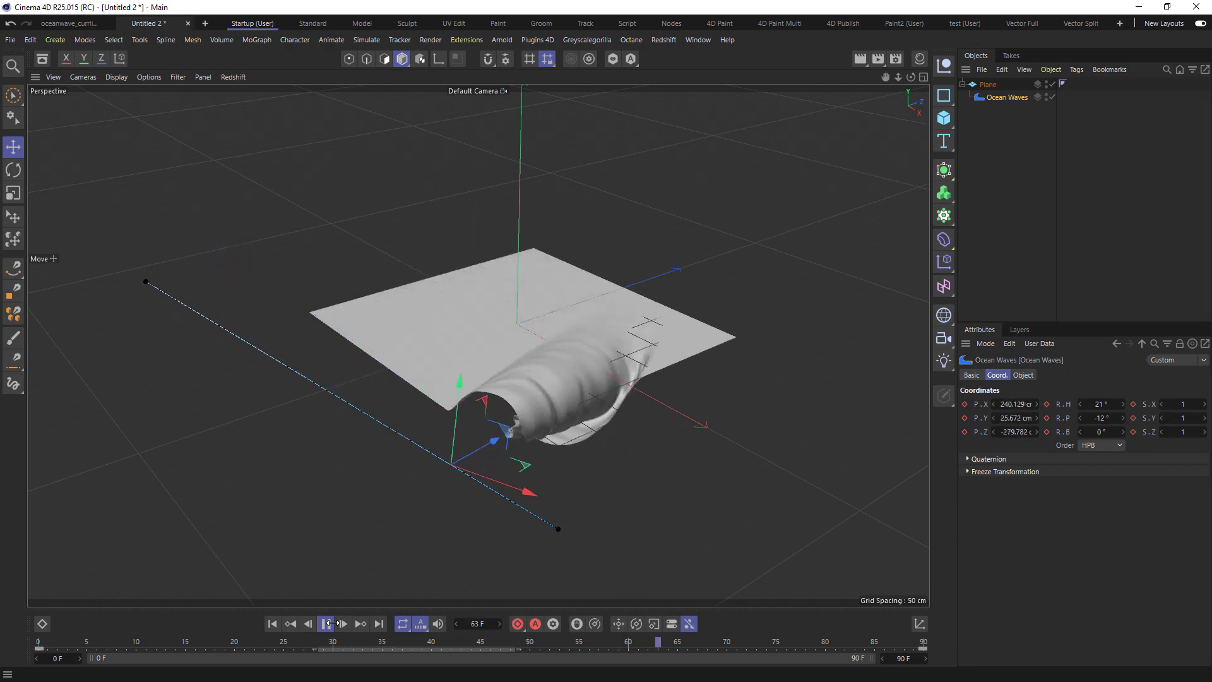
{"action": "scroll", "coordinate": [414, 448], "scroll_direction": "up", "scroll_amount": 2}
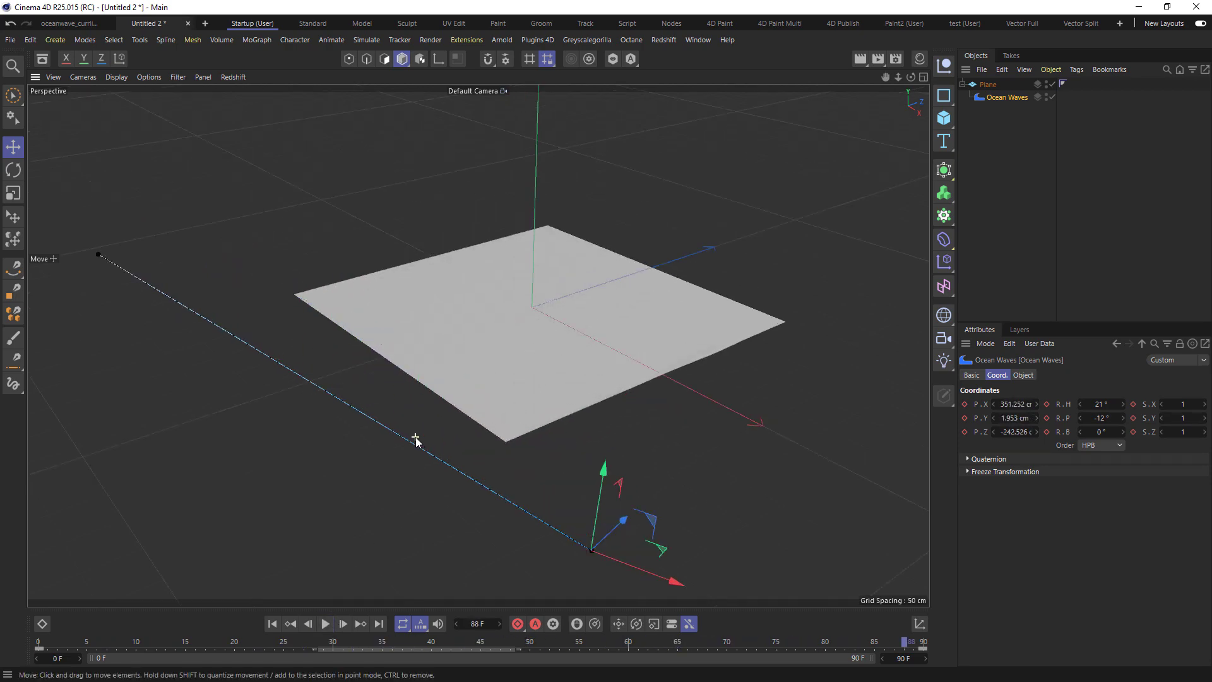
{"action": "scroll", "coordinate": [603, 302], "scroll_direction": "up", "scroll_amount": 2}
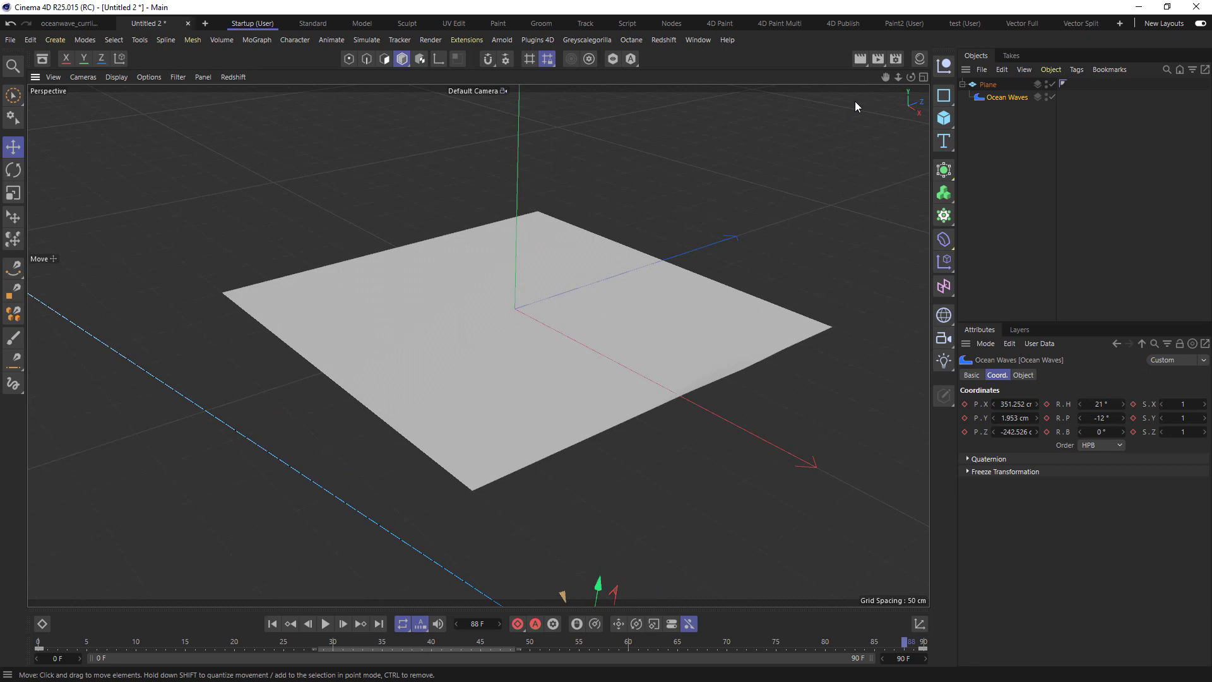
{"action": "scroll", "coordinate": [477, 344], "scroll_direction": "up", "scroll_amount": 1}
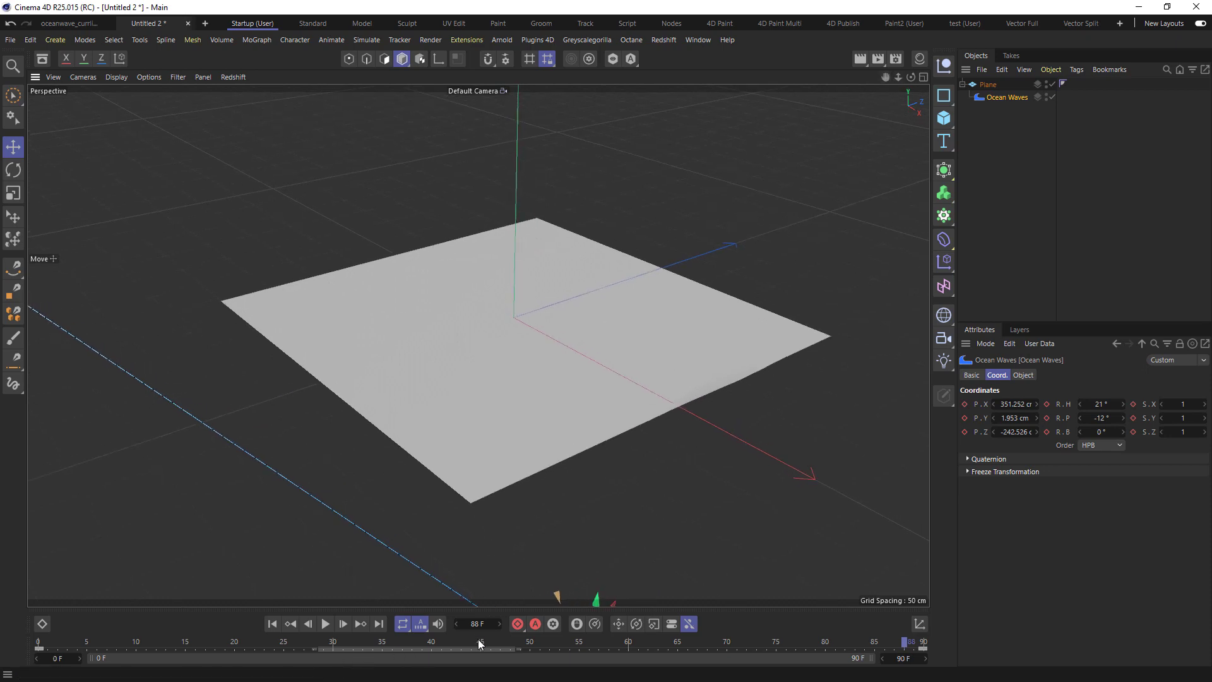
{"action": "left_click_drag", "start_coordinate": [479, 639], "coordinate": [363, 642]}
{"action": "scroll", "coordinate": [593, 346], "scroll_direction": "down", "scroll_amount": 2}
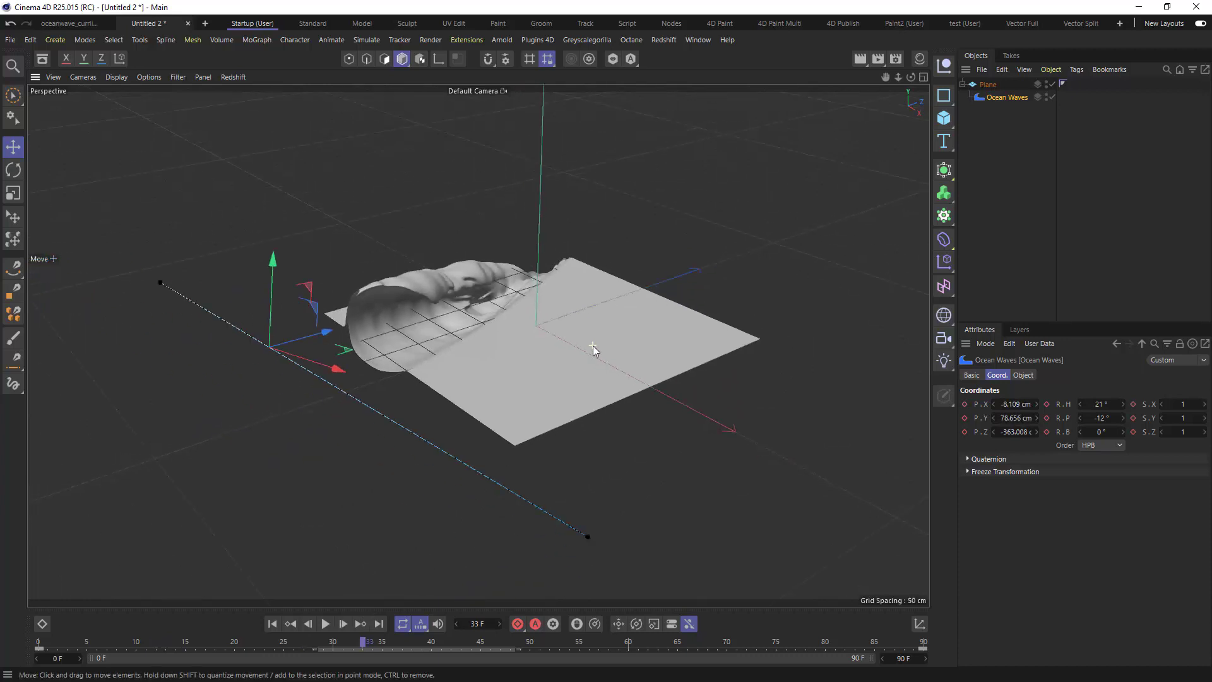
{"action": "key", "text": "ctrl+z"}
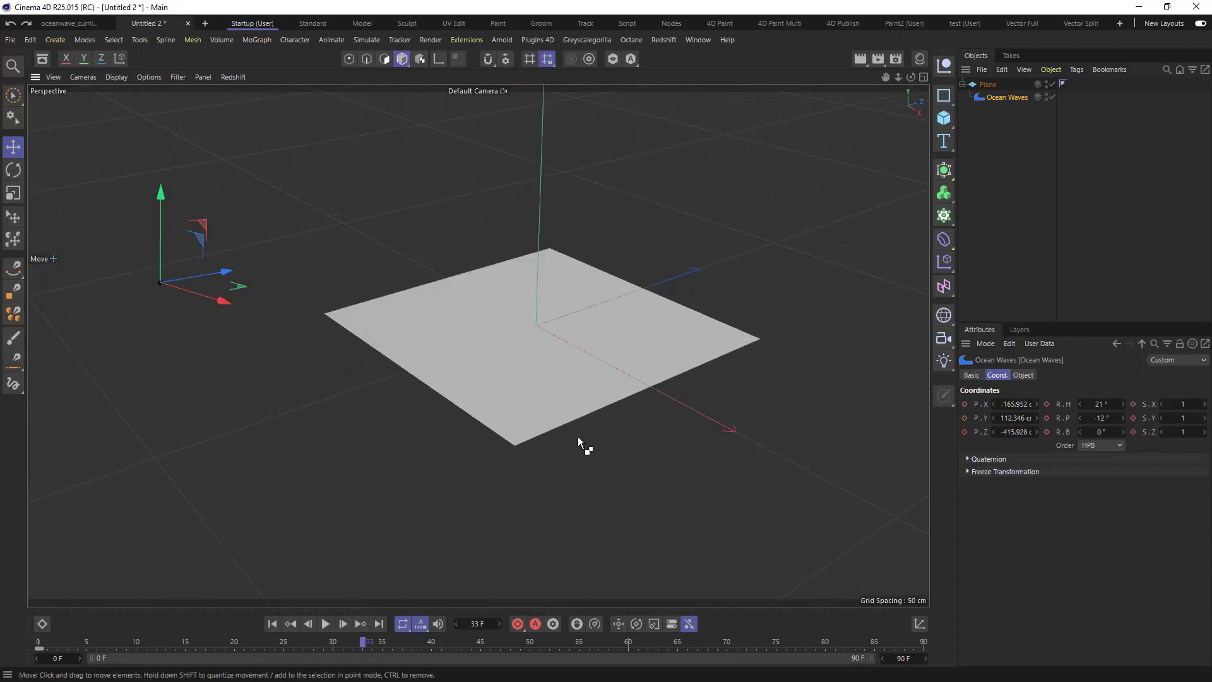
{"action": "key", "text": "ctrl+y"}
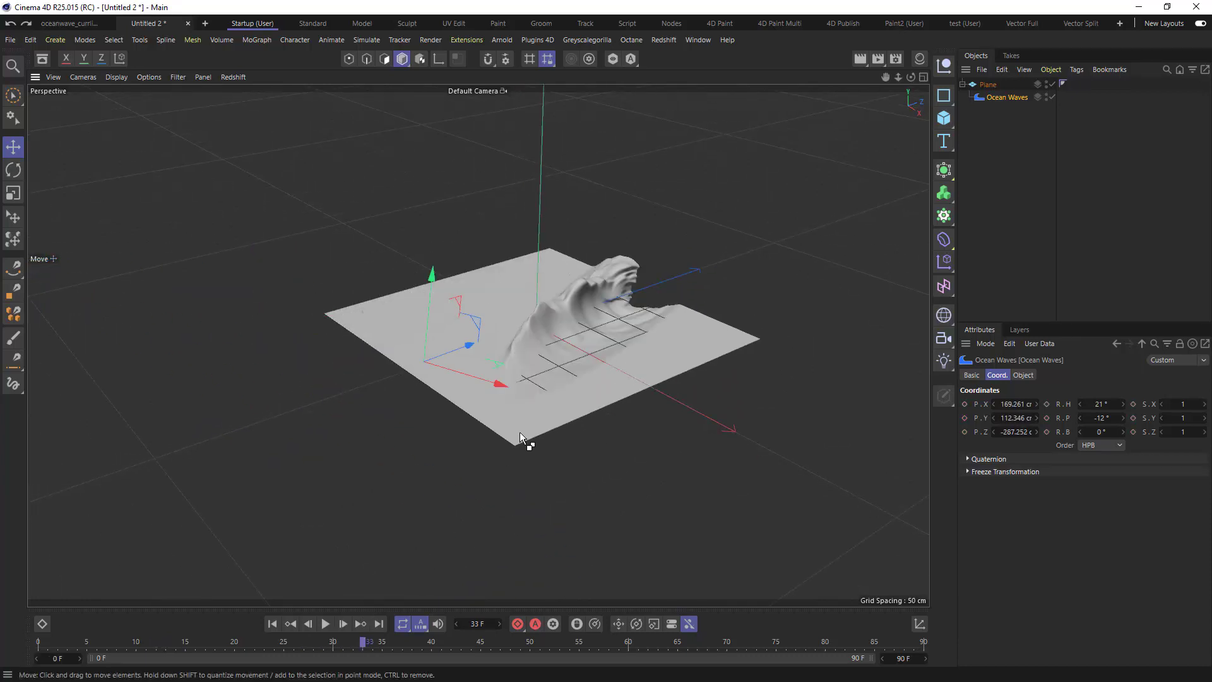
- Zero the deformer's heading and pitch and slide it toward the plane's left side
{"action": "key", "text": "ctrl+z"}
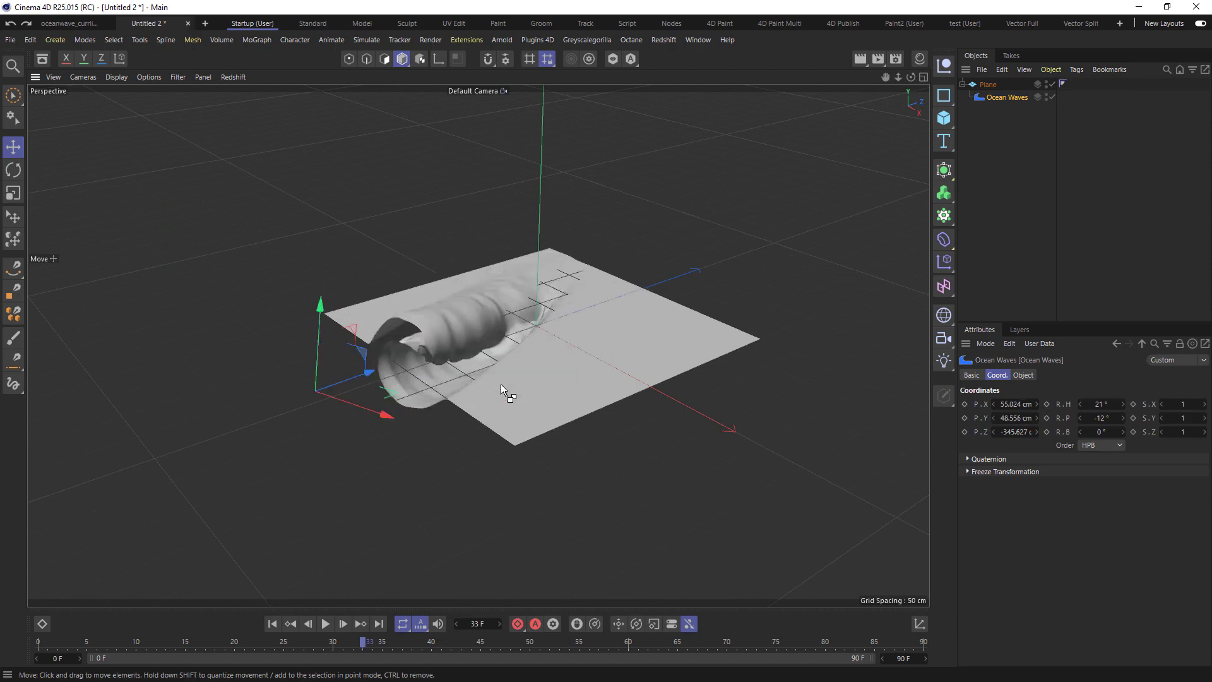
{"action": "key", "text": "ctrl+y"}
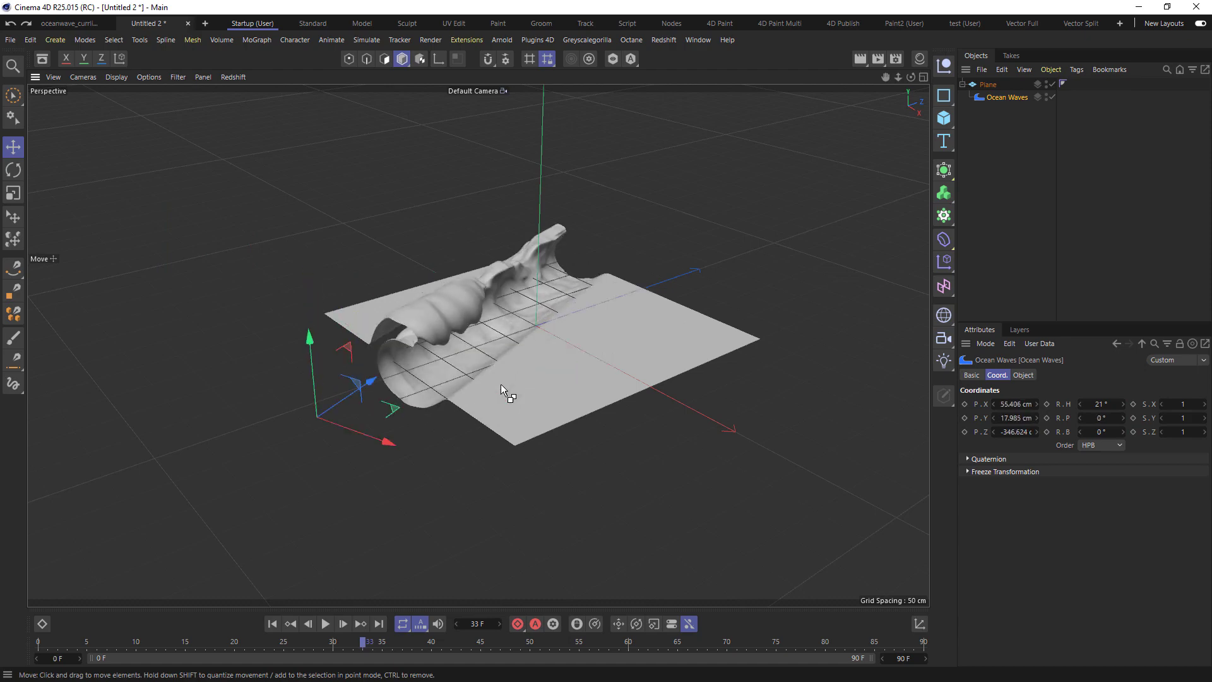
{"action": "key", "text": "ctrl+z"}
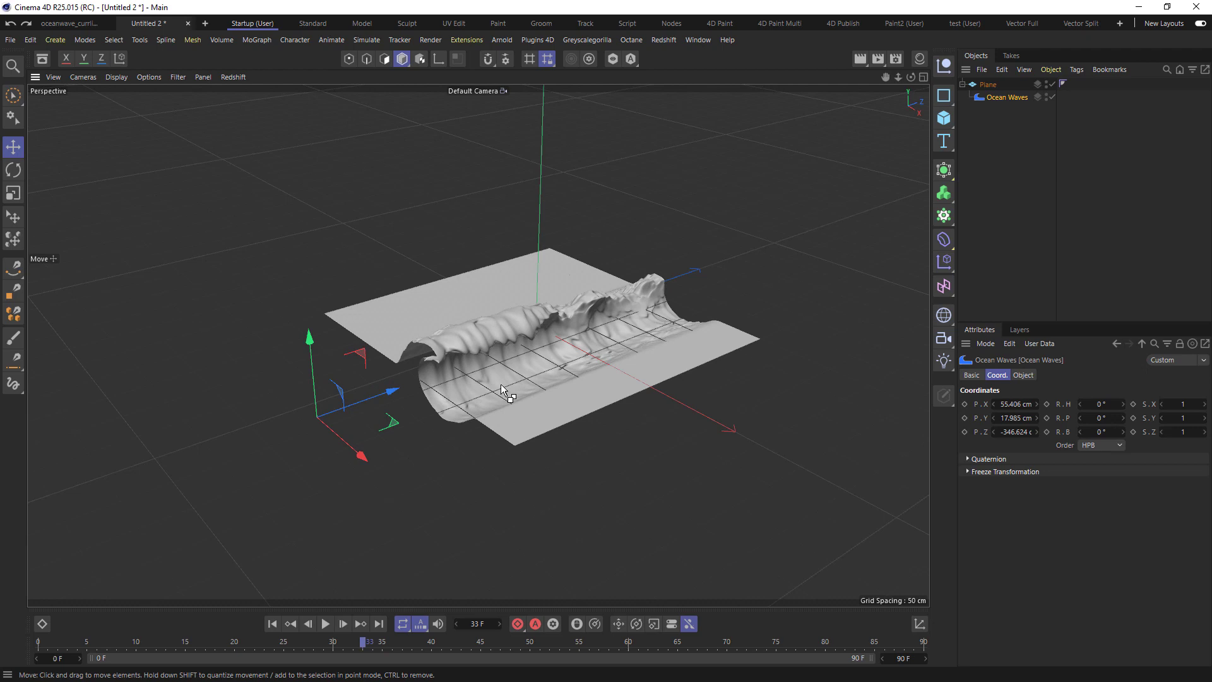
{"action": "left_click_drag", "start_coordinate": [371, 456], "coordinate": [352, 428]}
{"action": "scroll", "coordinate": [447, 377], "scroll_direction": "up", "scroll_amount": 3}
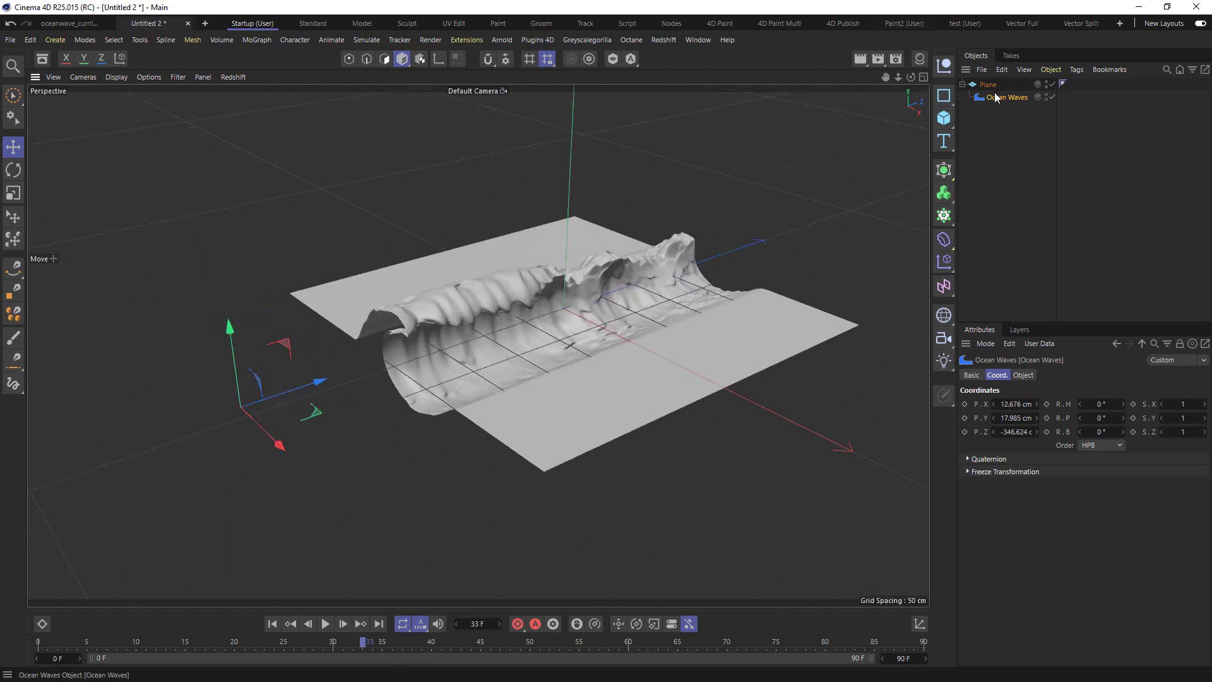
- Set the noise texture's Octaves to 5
{"action": "left_click", "coordinate": [1024, 376]}
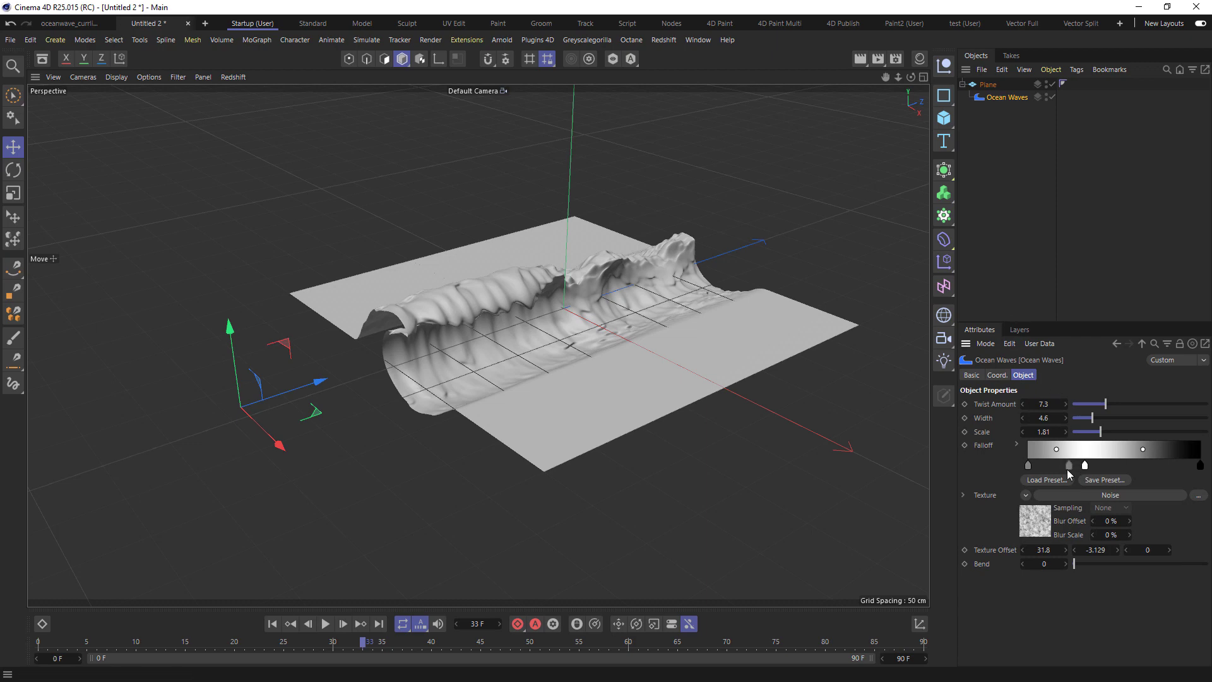
{"action": "left_click", "coordinate": [1085, 497]}
{"action": "left_click", "coordinate": [1070, 546]}
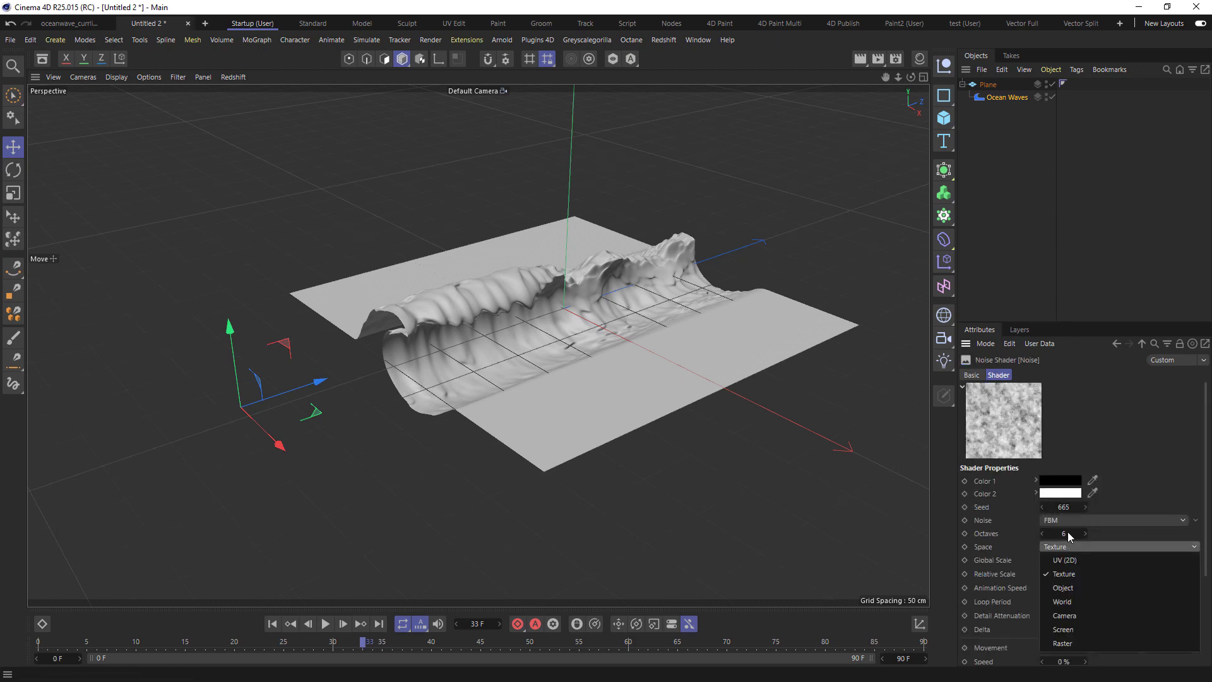
{"action": "left_click", "coordinate": [1066, 534]}
{"action": "type", "text": "5"}
{"action": "key", "text": "Return"}
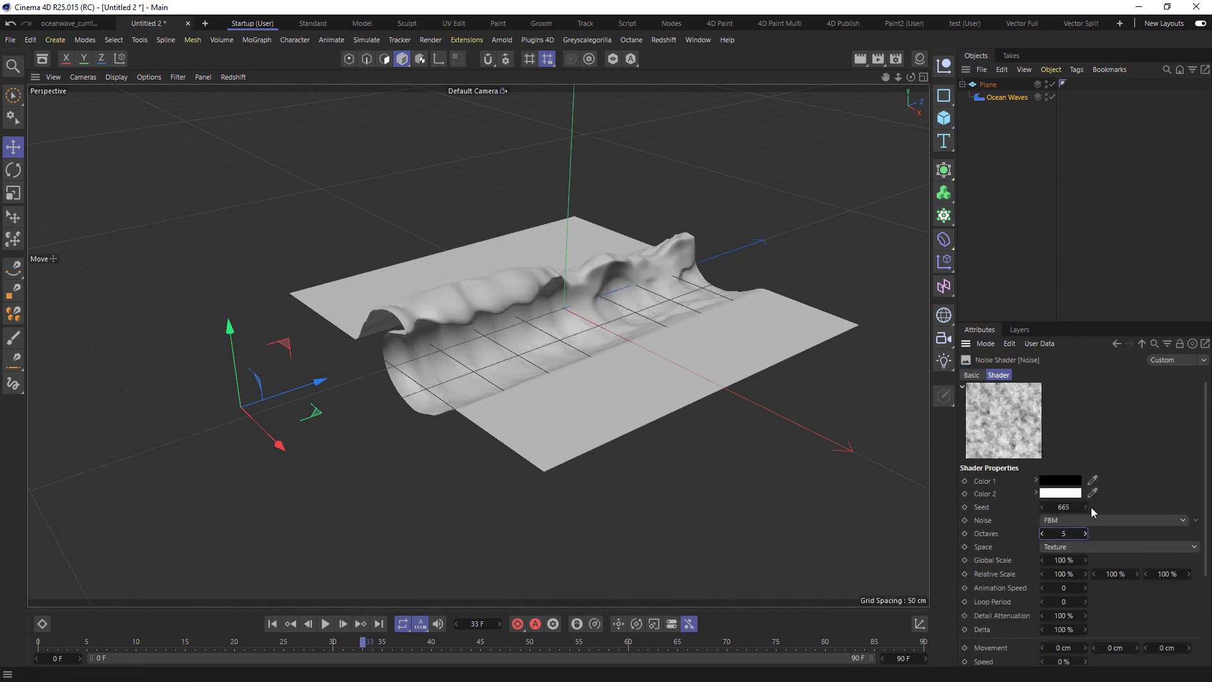
- Set Twist Amount to 8.7, Z scale to 0.78 and Texture Offset to 24.8
{"action": "left_click", "coordinate": [1005, 98]}
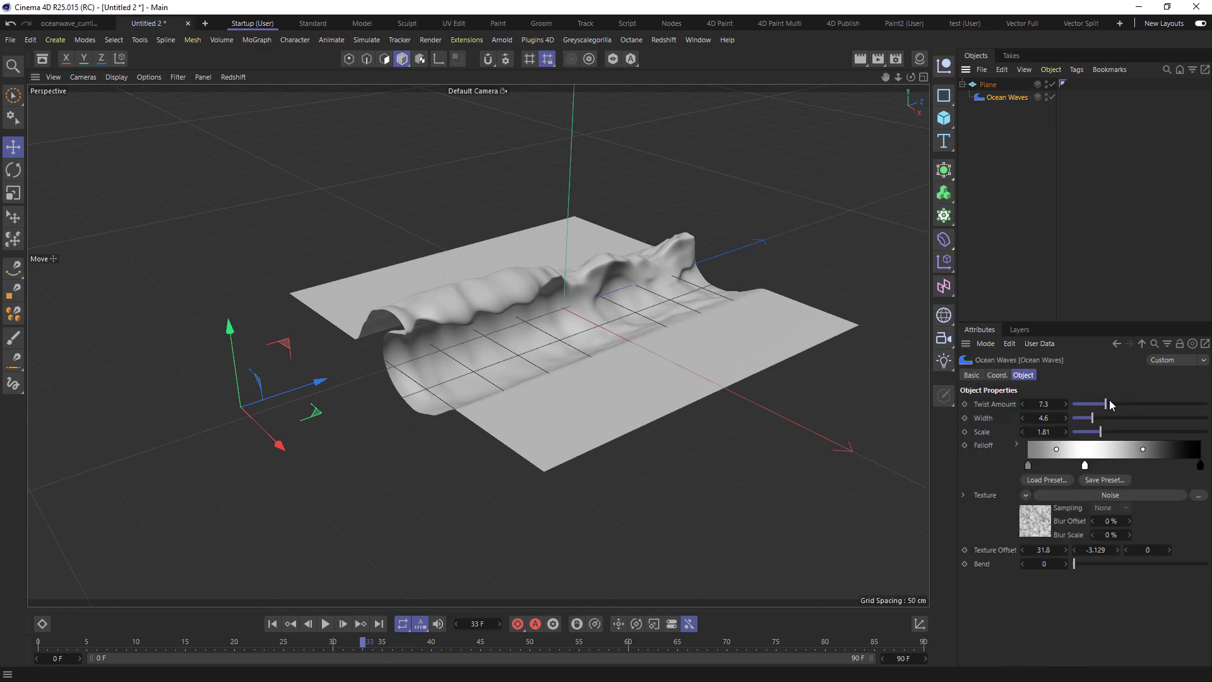
{"action": "mouse_move", "coordinate": [1109, 400]}
{"action": "left_mouse_down"}
{"action": "mouse_move", "coordinate": [1120, 403]}
{"action": "mouse_move", "coordinate": [1090, 415]}
{"action": "left_mouse_up"}
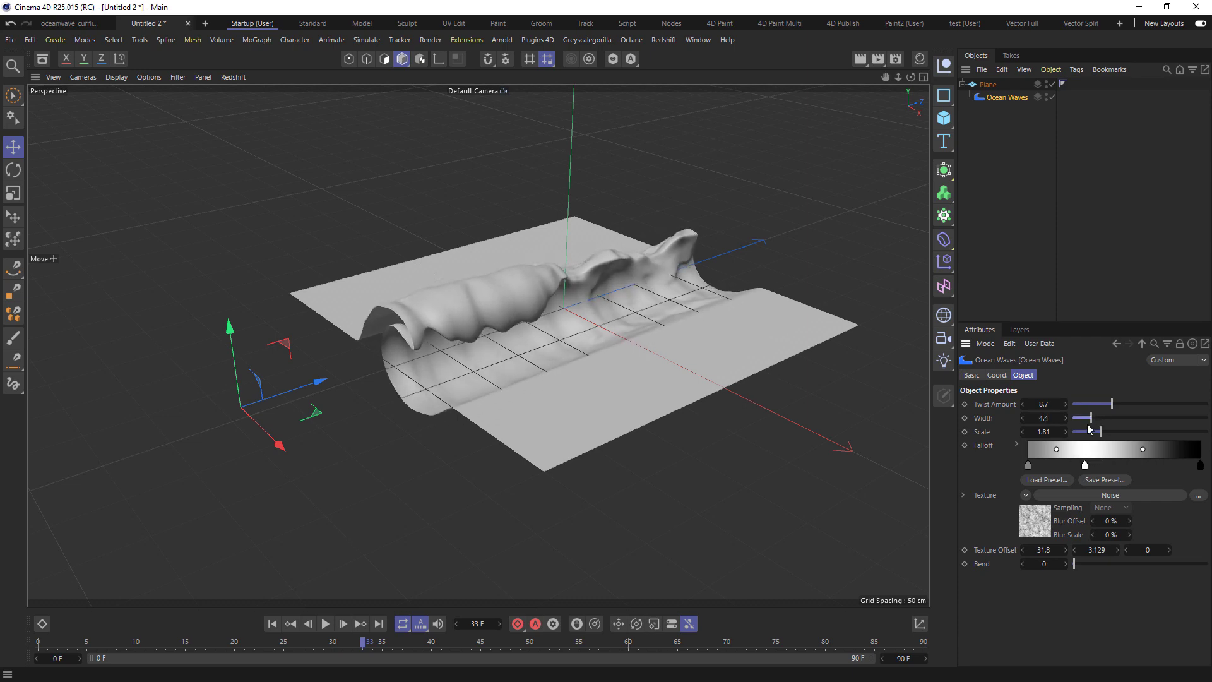
{"action": "left_click", "coordinate": [997, 375]}
{"action": "left_click_drag", "start_coordinate": [1186, 435], "coordinate": [1171, 435]}
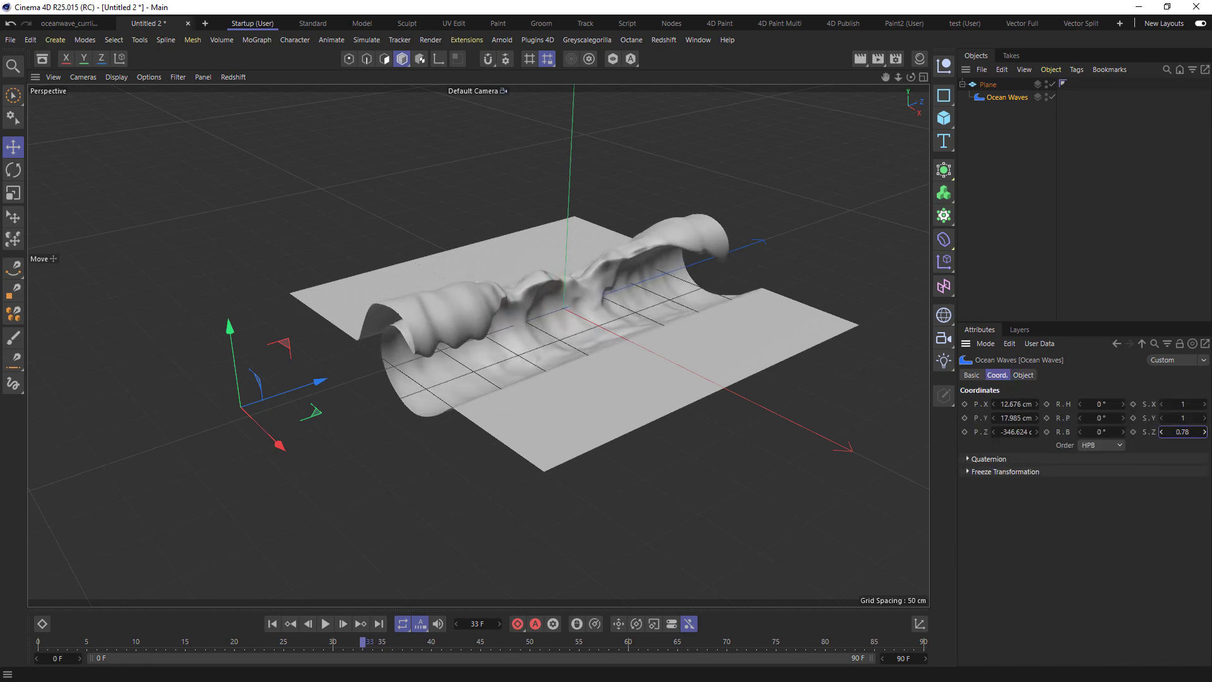
{"action": "left_click", "coordinate": [1024, 375]}
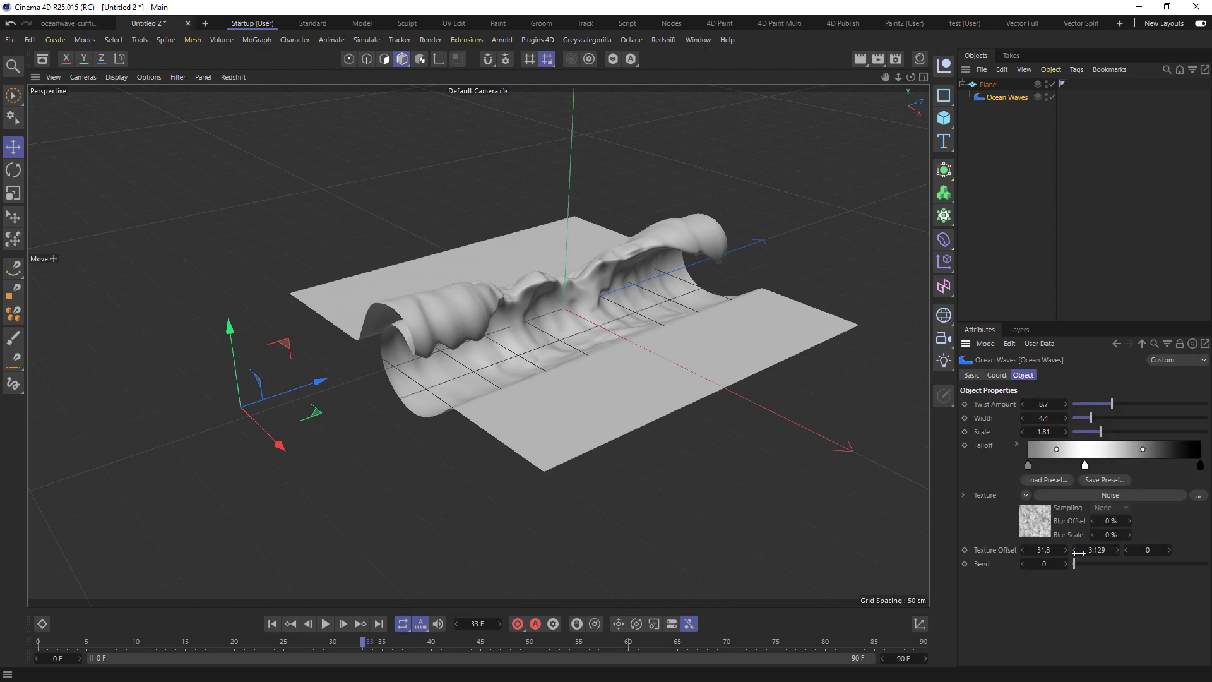
{"action": "left_click_drag", "start_coordinate": [1051, 551], "coordinate": [1041, 552]}
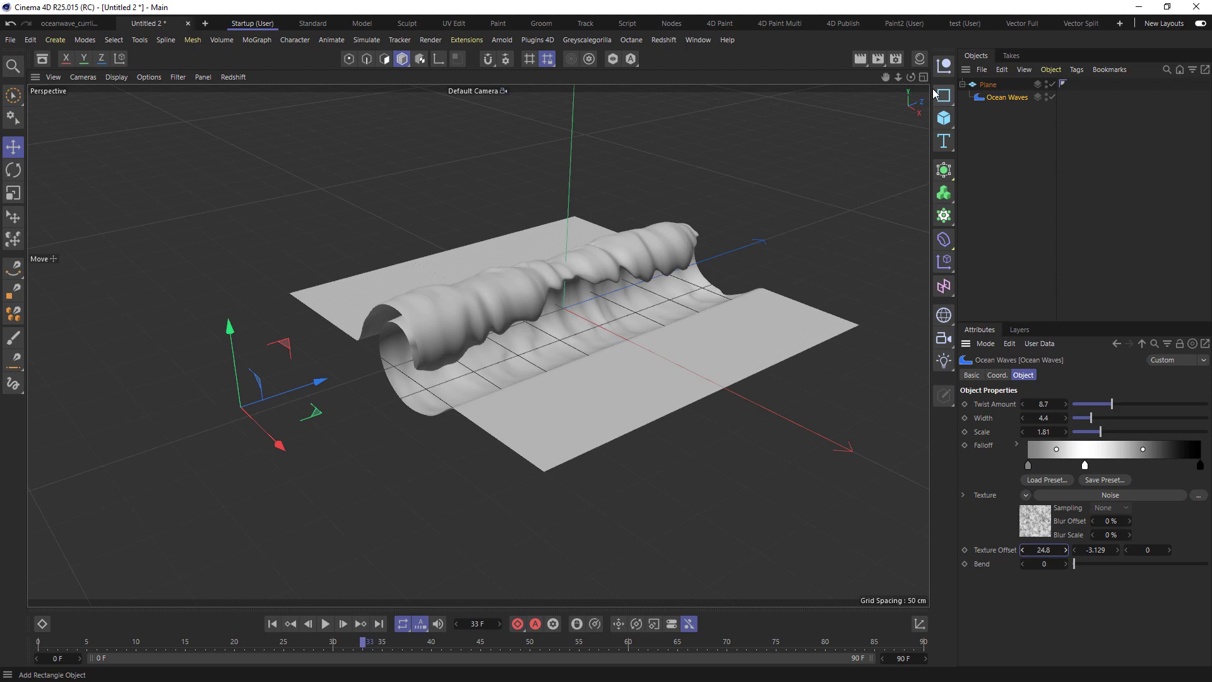
- Shift the Ocean Waves deformer about 9 cm higher to lift the curling crest above the plane
{"action": "left_click_drag", "start_coordinate": [911, 77], "coordinate": [897, 79]}
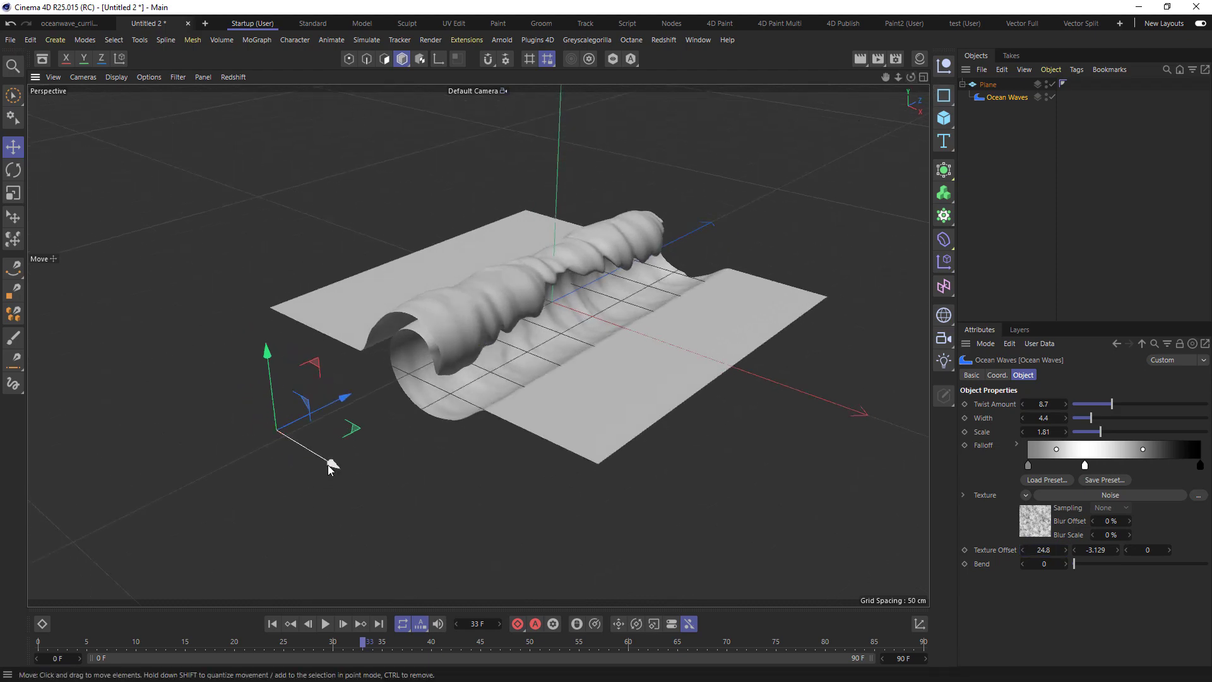
{"action": "left_click_drag", "start_coordinate": [329, 468], "coordinate": [275, 435]}
{"action": "mouse_move", "coordinate": [256, 343]}
{"action": "left_mouse_down"}
{"action": "mouse_move", "coordinate": [252, 309]}
{"action": "mouse_move", "coordinate": [259, 330]}
{"action": "left_mouse_up"}
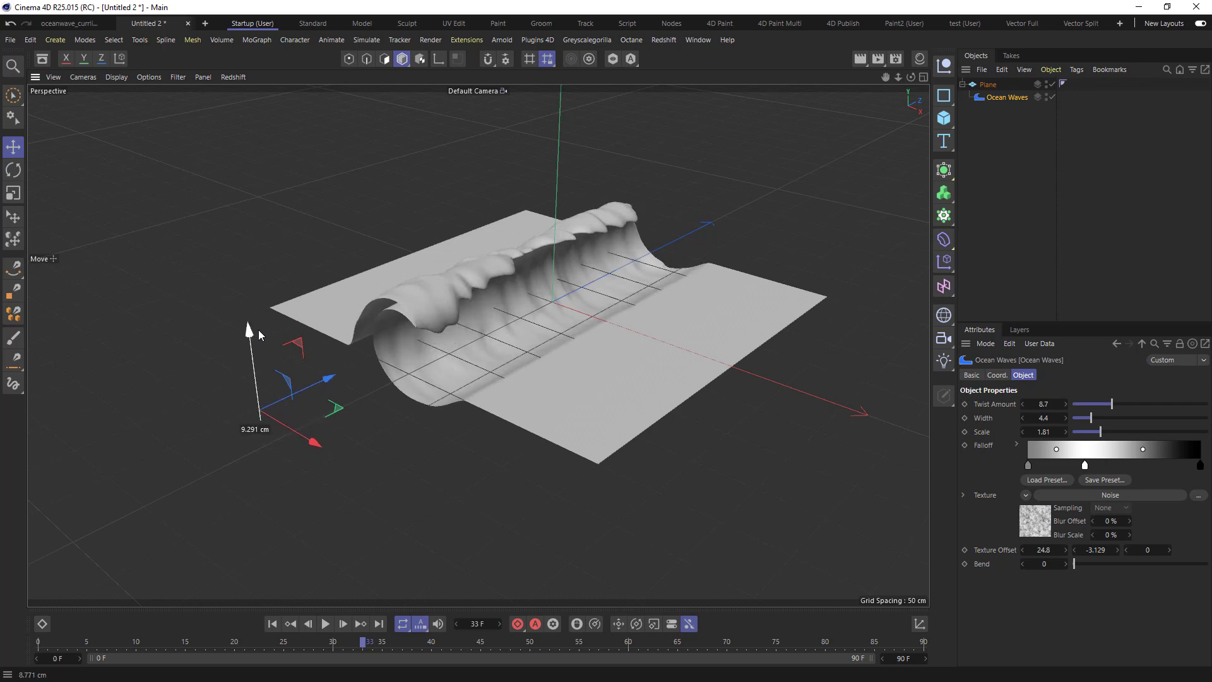
{"action": "left_click_drag", "start_coordinate": [311, 440], "coordinate": [325, 448]}
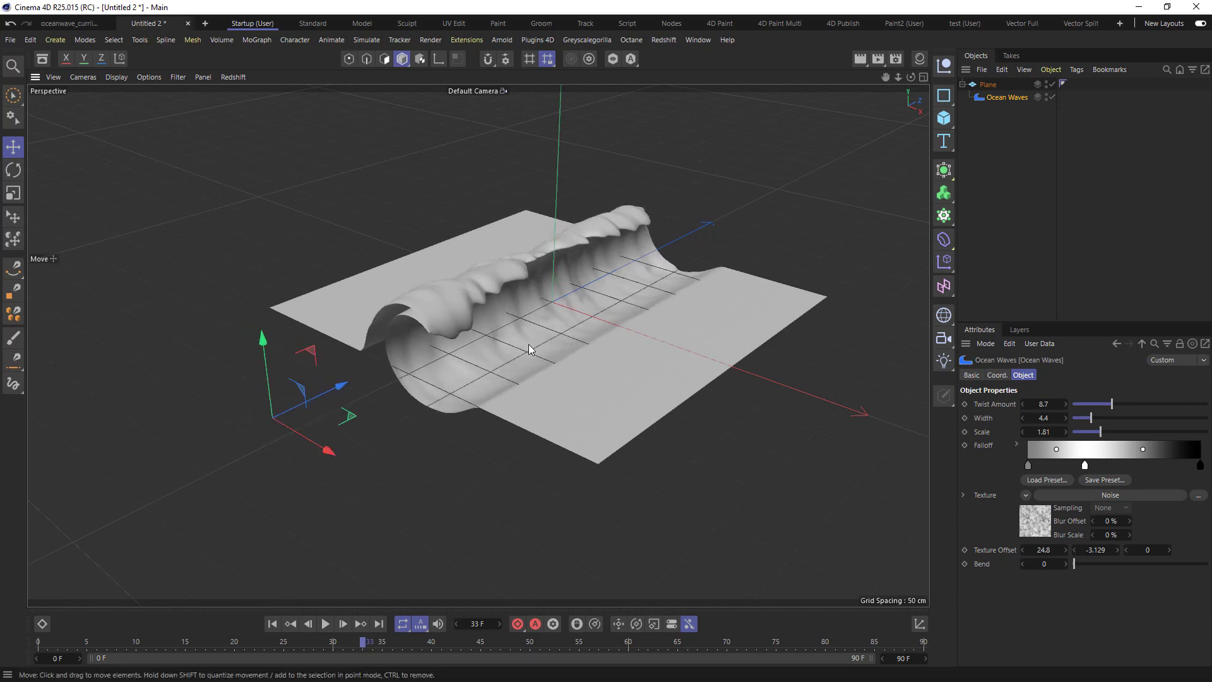
{"action": "scroll", "coordinate": [529, 349], "scroll_direction": "up", "scroll_amount": 2}
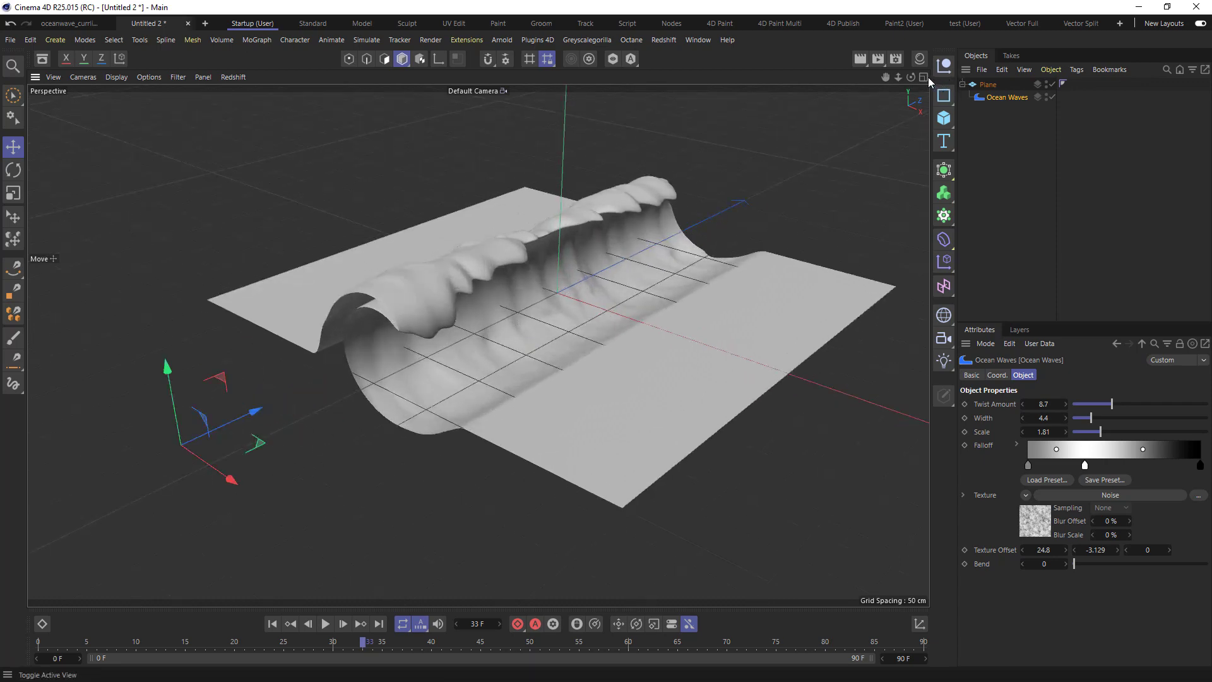
{"action": "left_click_drag", "start_coordinate": [910, 76], "coordinate": [955, 244]}
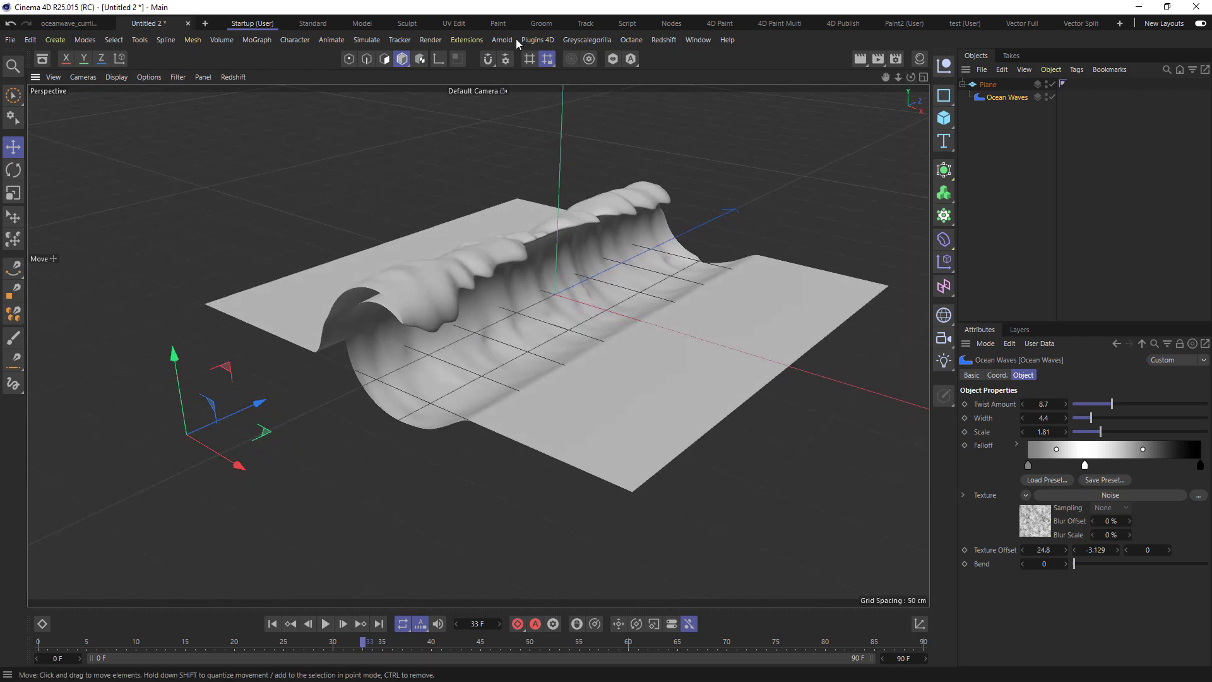
- Add a HOT 4D ocean object as a child of Ocean Waves and enlarge its parameters panel
{"action": "left_click", "coordinate": [467, 40]}
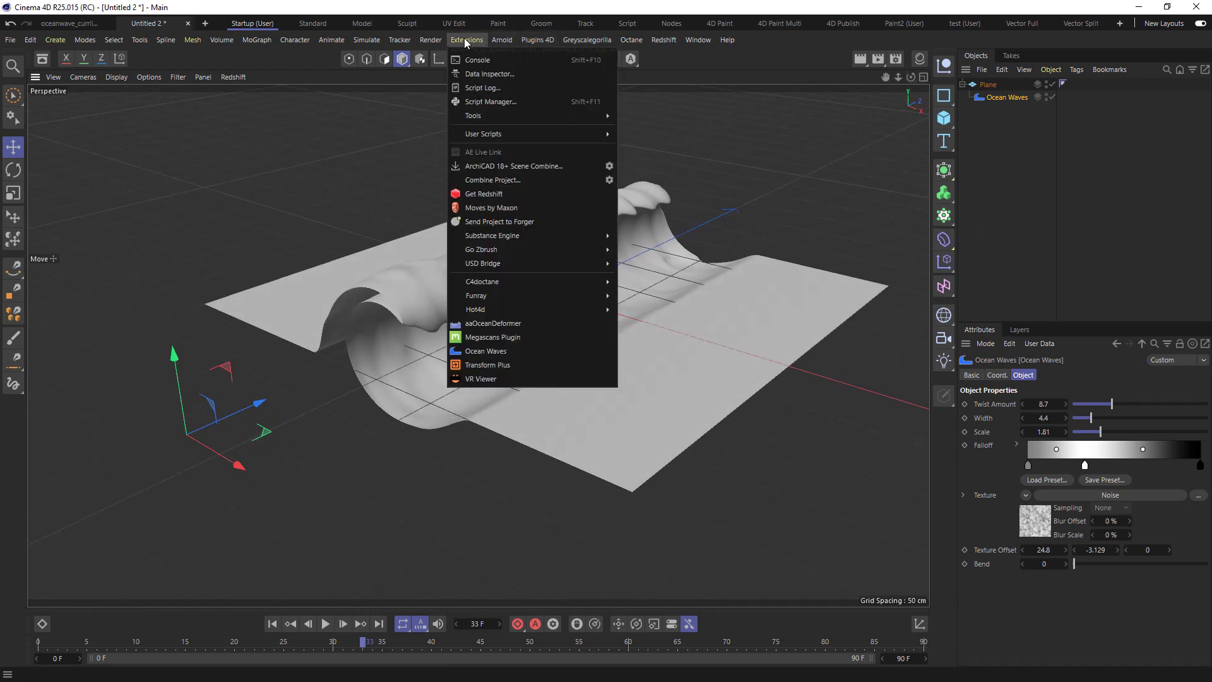
{"action": "mouse_move", "coordinate": [505, 309]}
{"action": "left_click", "coordinate": [662, 314]}
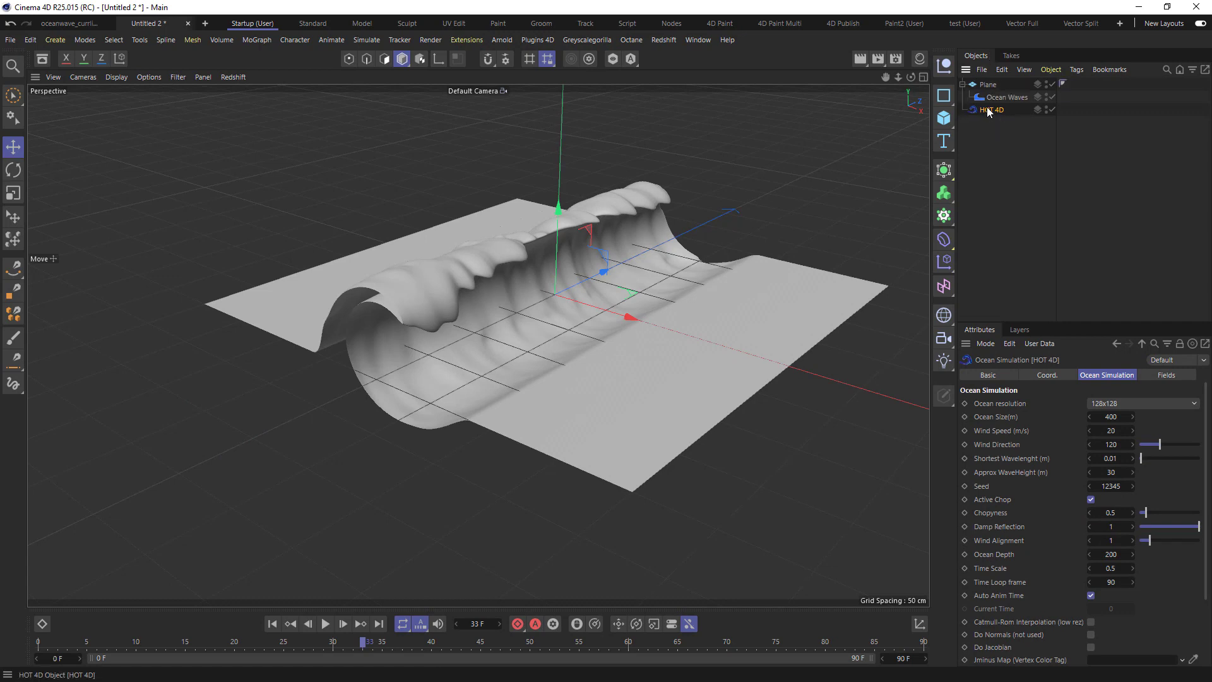
{"action": "left_click_drag", "start_coordinate": [986, 108], "coordinate": [990, 98]}
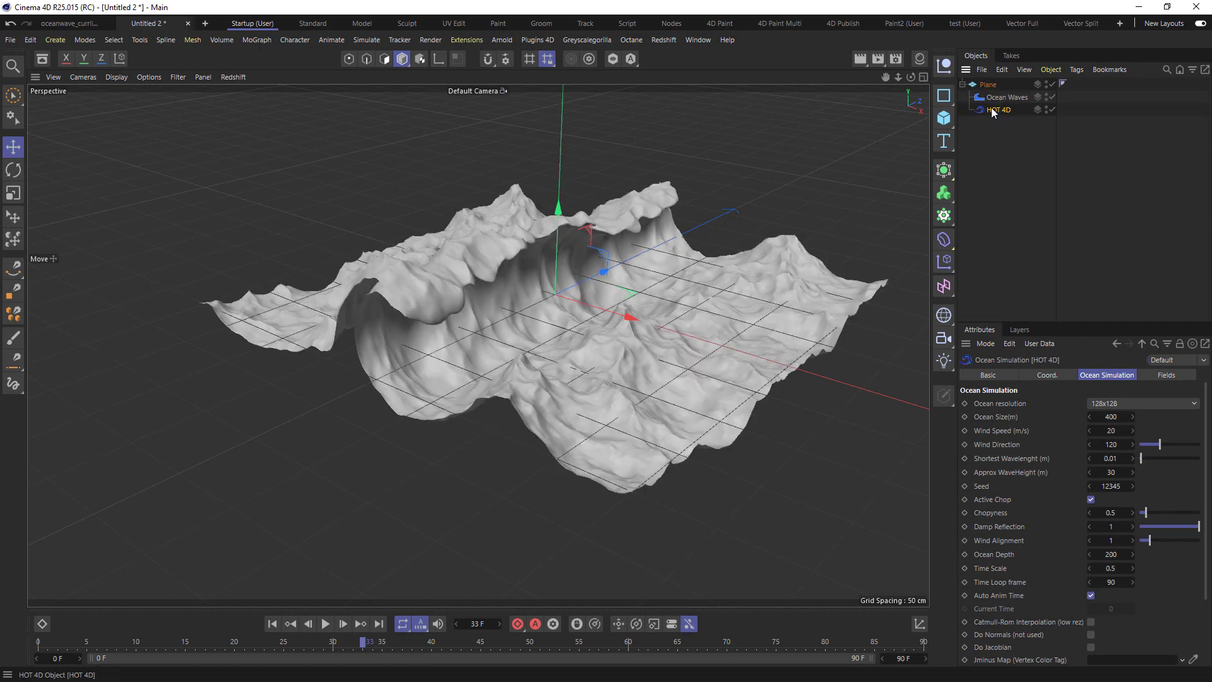
{"action": "left_click_drag", "start_coordinate": [1085, 321], "coordinate": [1079, 202]}
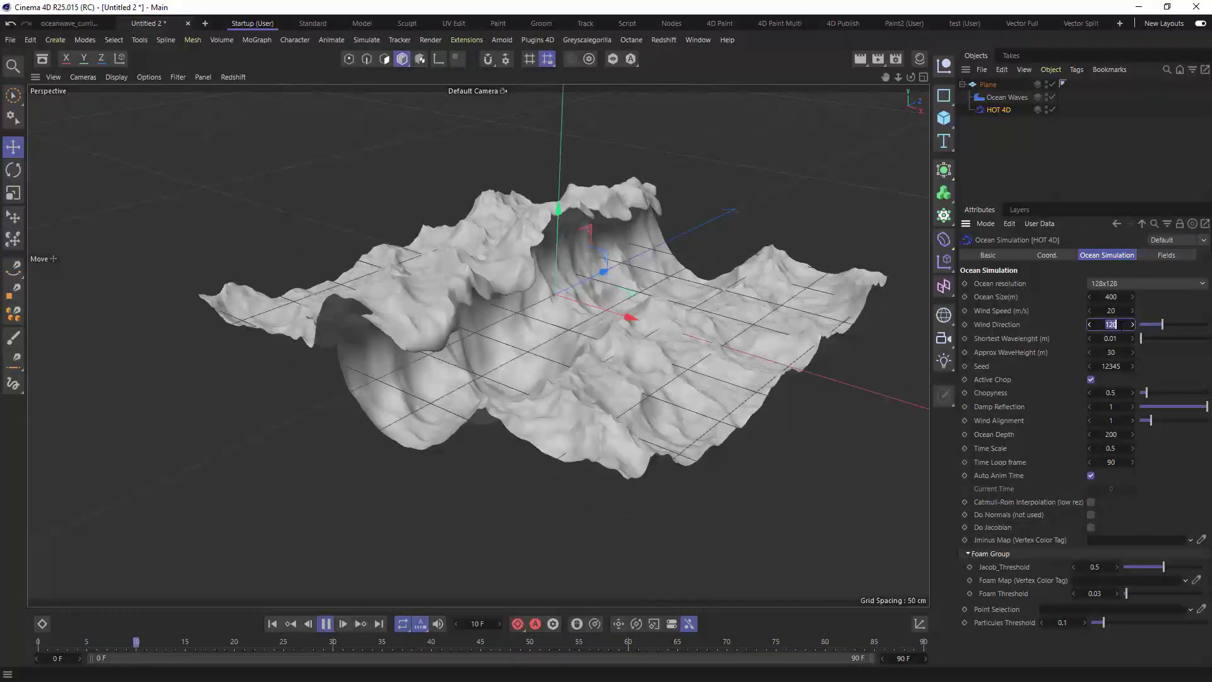
- Set HOT 4D Wind Direction to 180 and Approx WaveHeight to 5
{"action": "left_click_drag", "start_coordinate": [1118, 325], "coordinate": [1137, 325]}
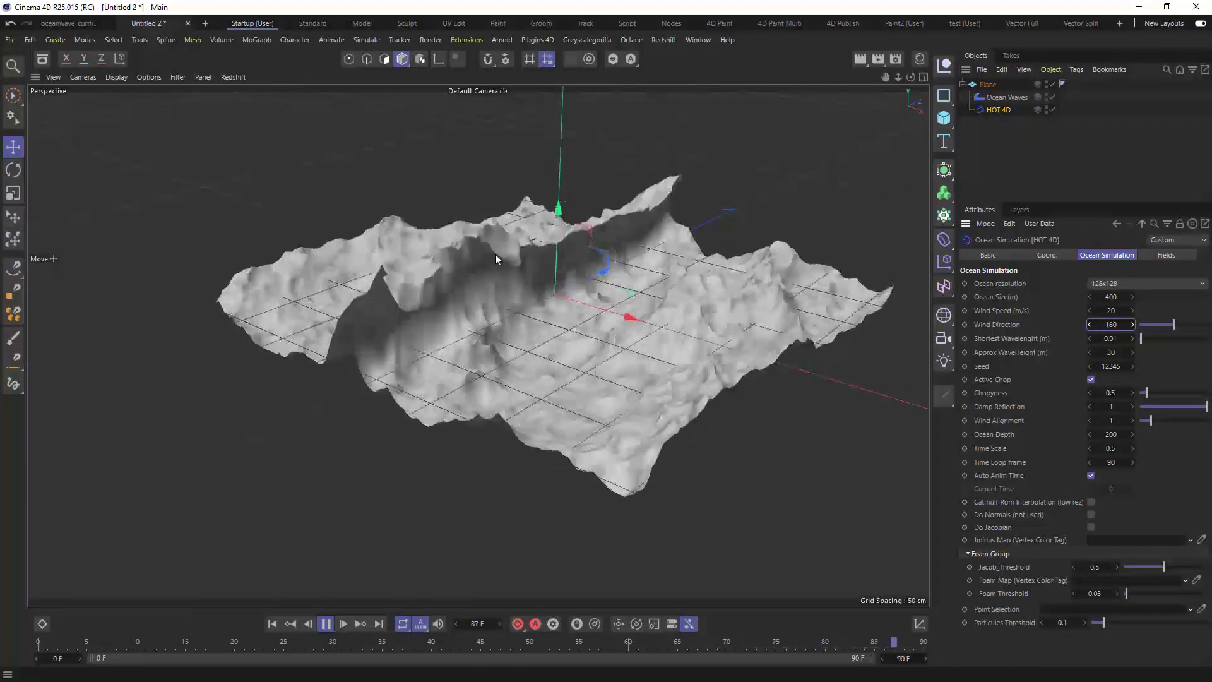
{"action": "left_click", "coordinate": [1113, 352]}
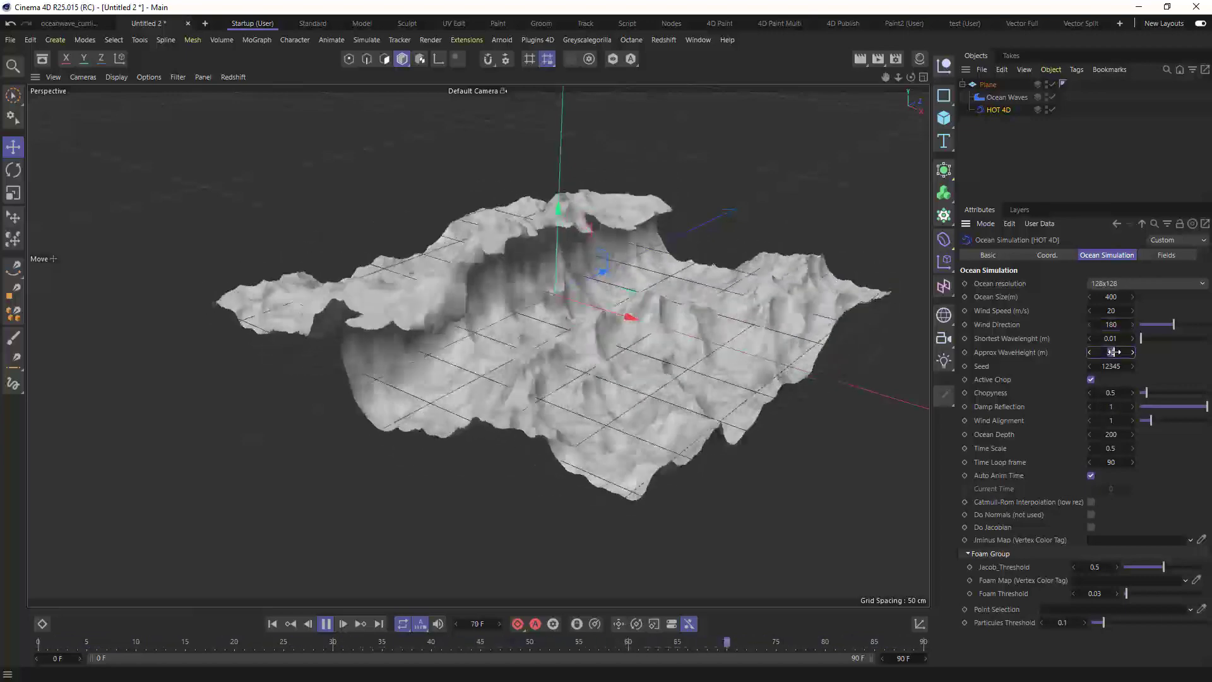
{"action": "type", "text": "1"}
{"action": "key", "text": "Return"}
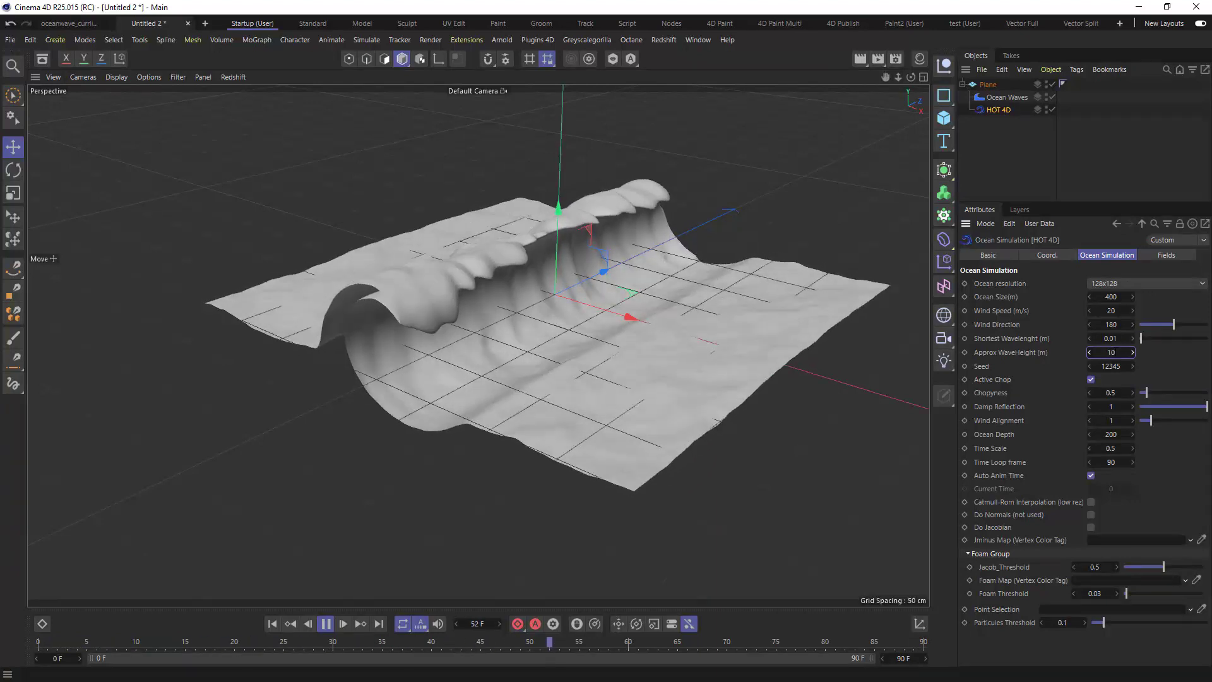
{"action": "type", "text": "5"}
{"action": "key", "text": "Return"}
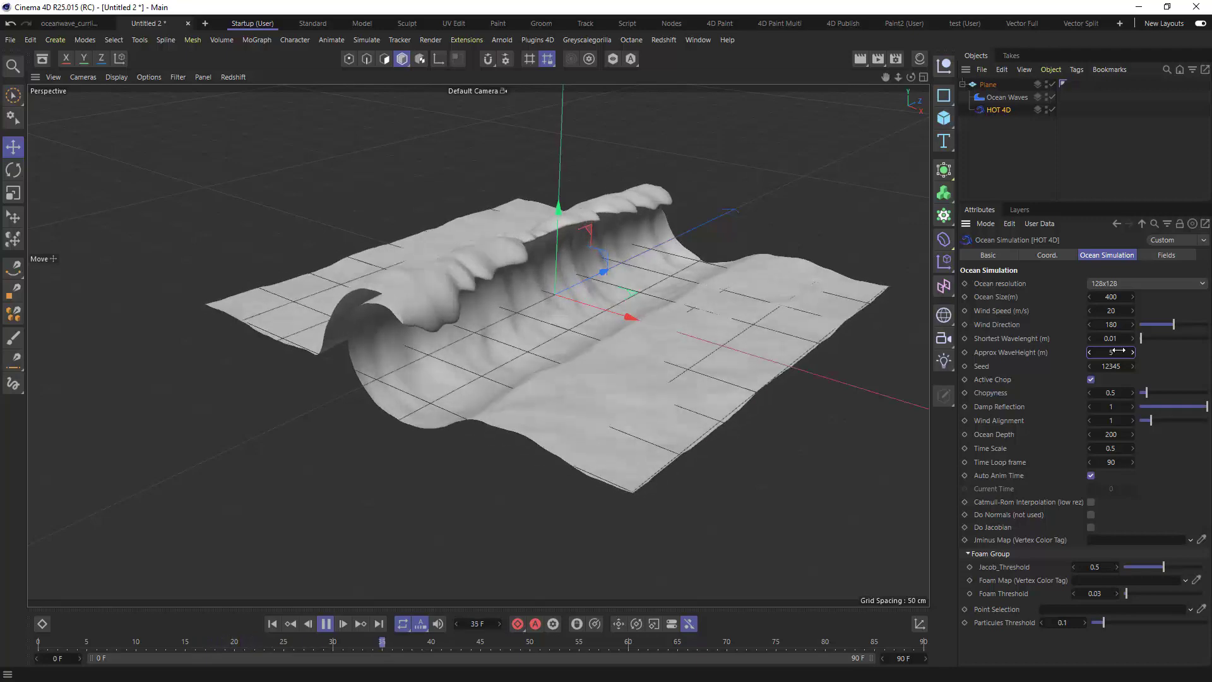
{"action": "scroll", "coordinate": [631, 339], "scroll_direction": "up", "scroll_amount": 3}
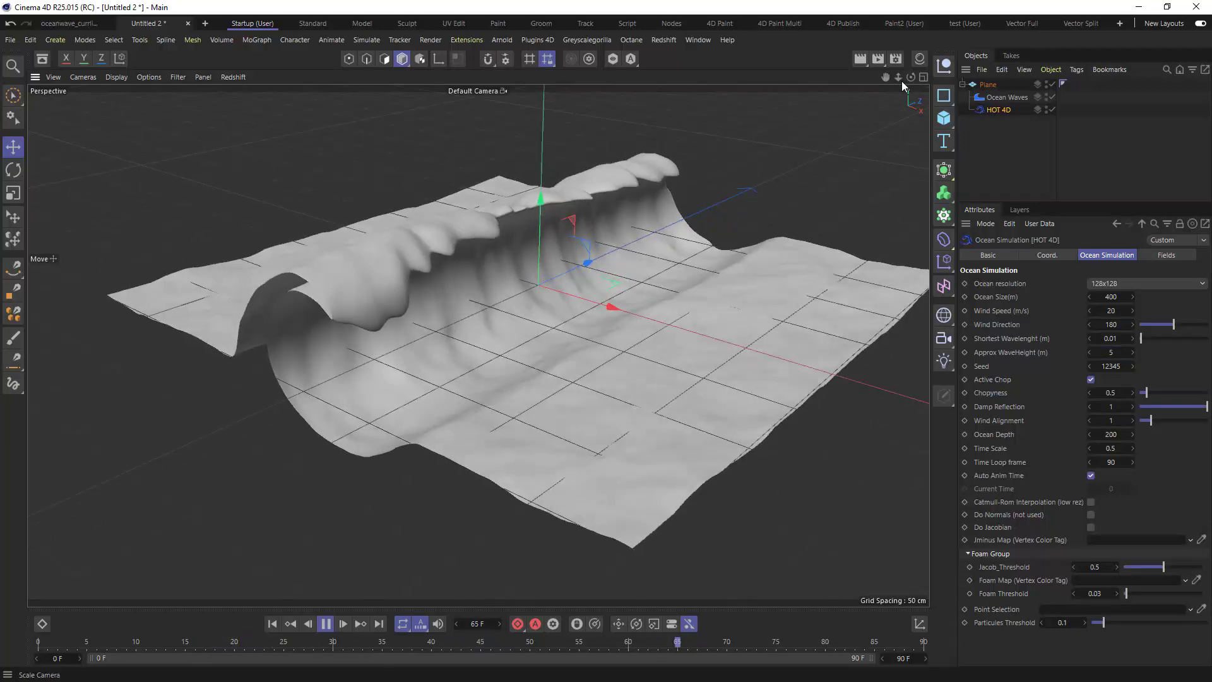
- Select Ocean Waves and drag it up past the plane's upper-left edge, leaving a mostly flat surface
{"action": "left_click_drag", "start_coordinate": [911, 77], "coordinate": [502, 271]}
{"action": "left_click", "coordinate": [558, 292]}
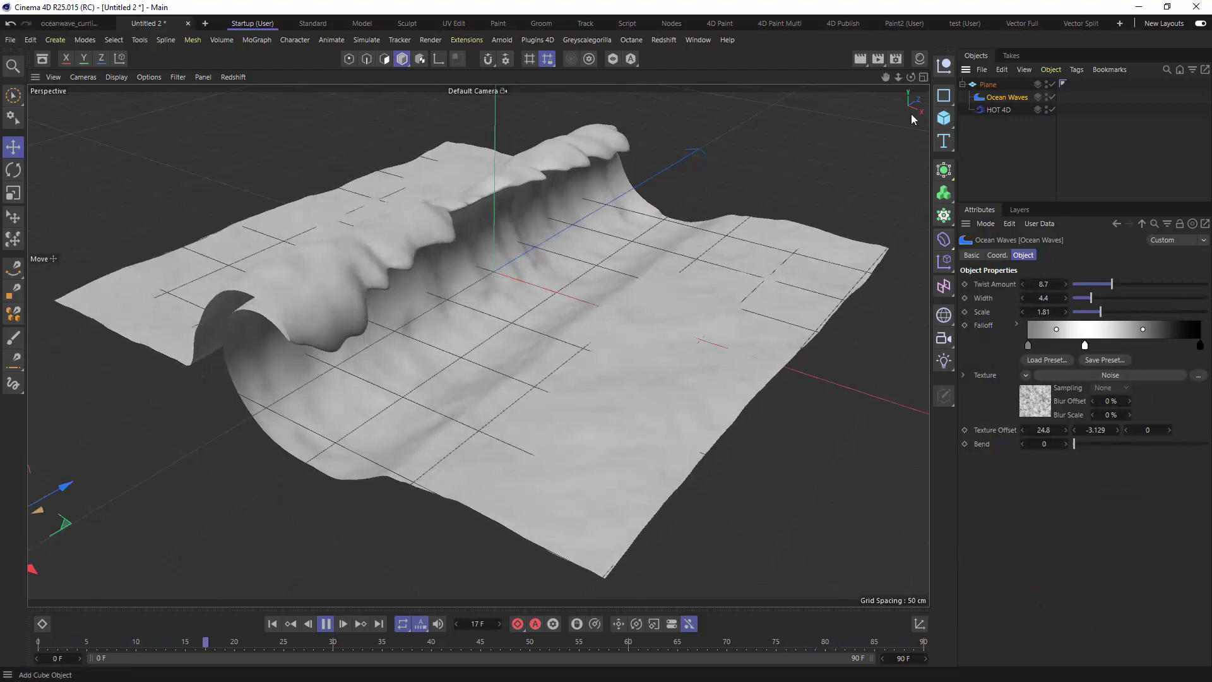
{"action": "scroll", "coordinate": [79, 518], "scroll_direction": "down", "scroll_amount": 2}
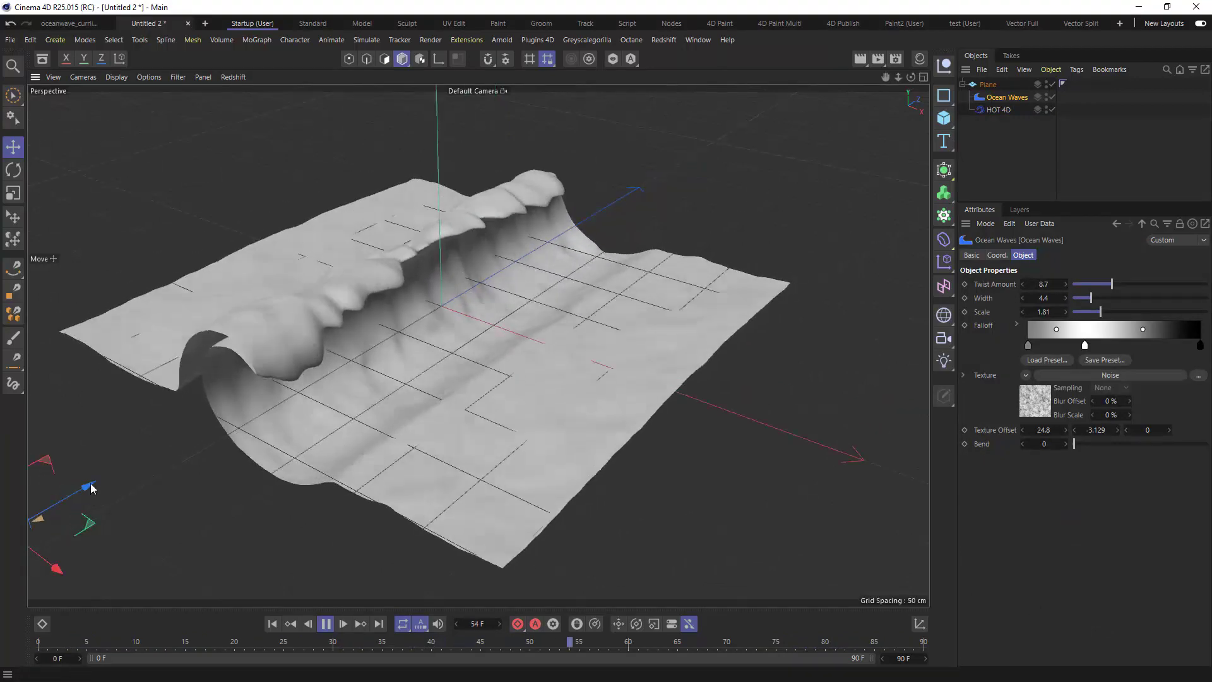
{"action": "left_click_drag", "start_coordinate": [89, 500], "coordinate": [217, 116]}
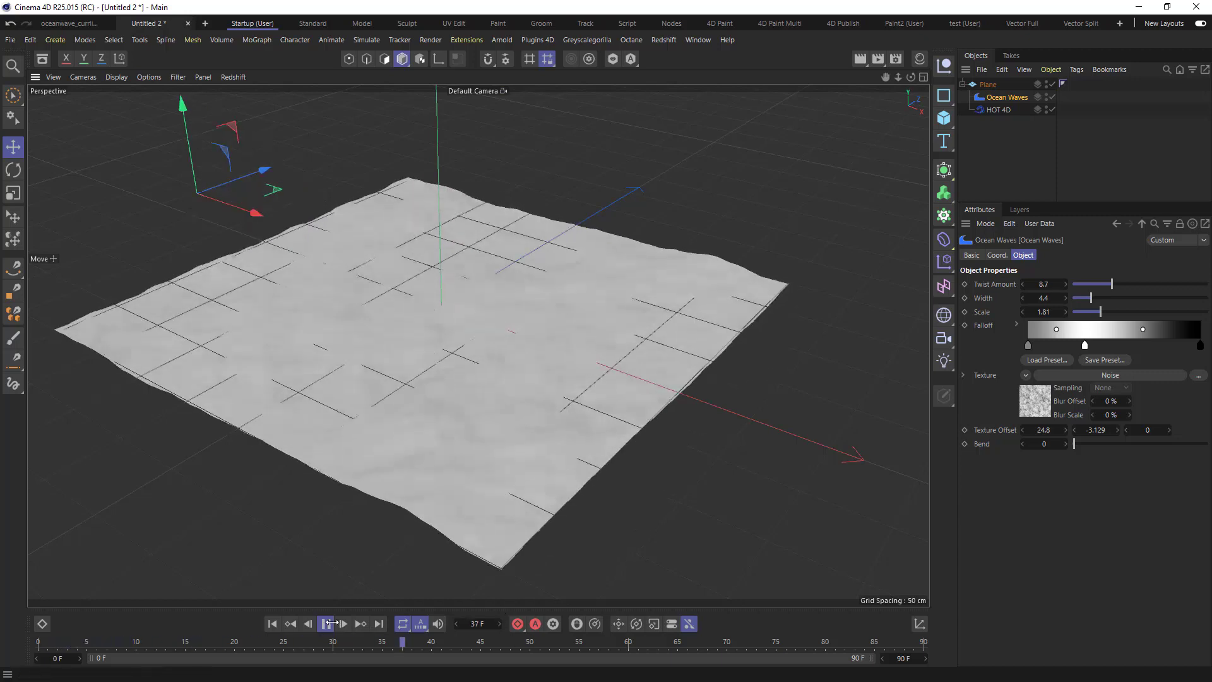
- From frame 0, move the deformer toward the plane's right corner and below it, scrubbing to check
{"action": "left_click", "coordinate": [326, 623]}
{"action": "left_click", "coordinate": [272, 624]}
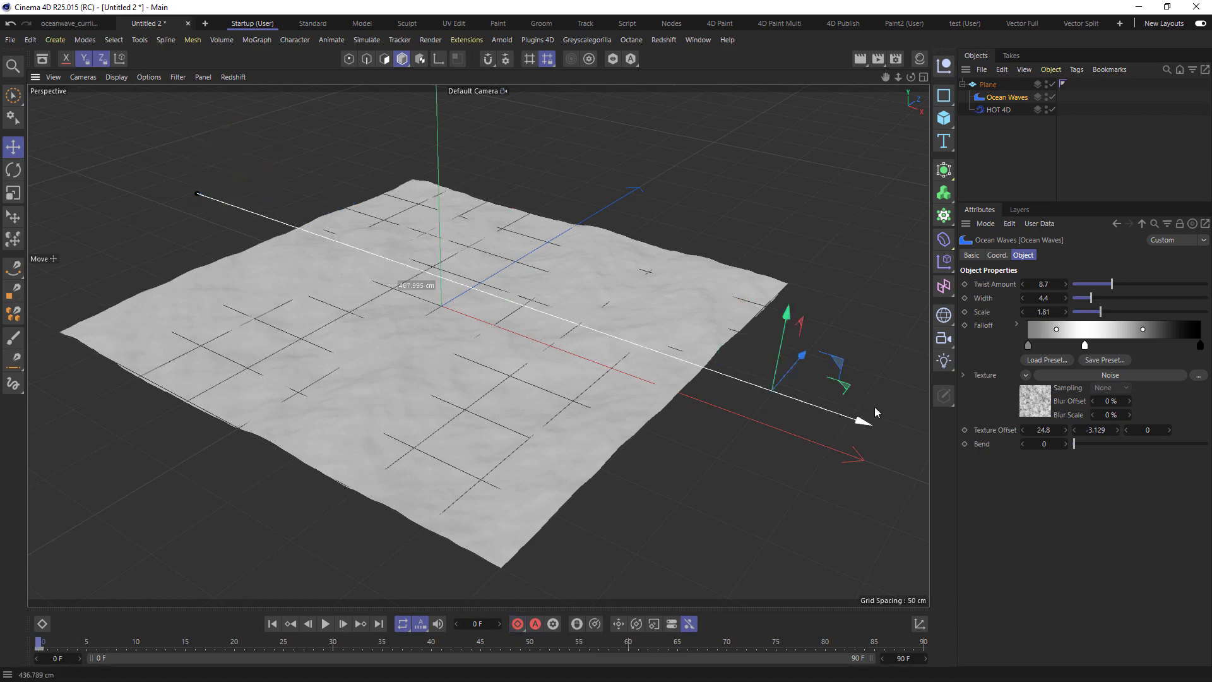
{"action": "left_click_drag", "start_coordinate": [841, 408], "coordinate": [857, 434]}
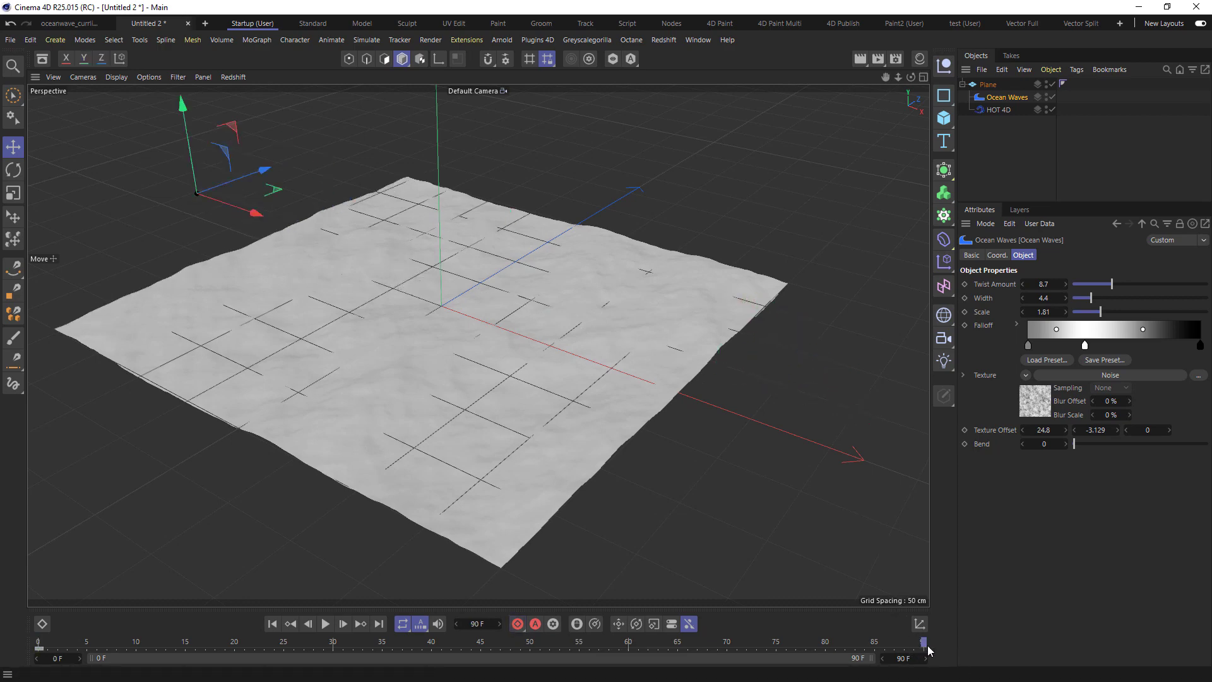
{"action": "left_click_drag", "start_coordinate": [254, 217], "coordinate": [827, 427]}
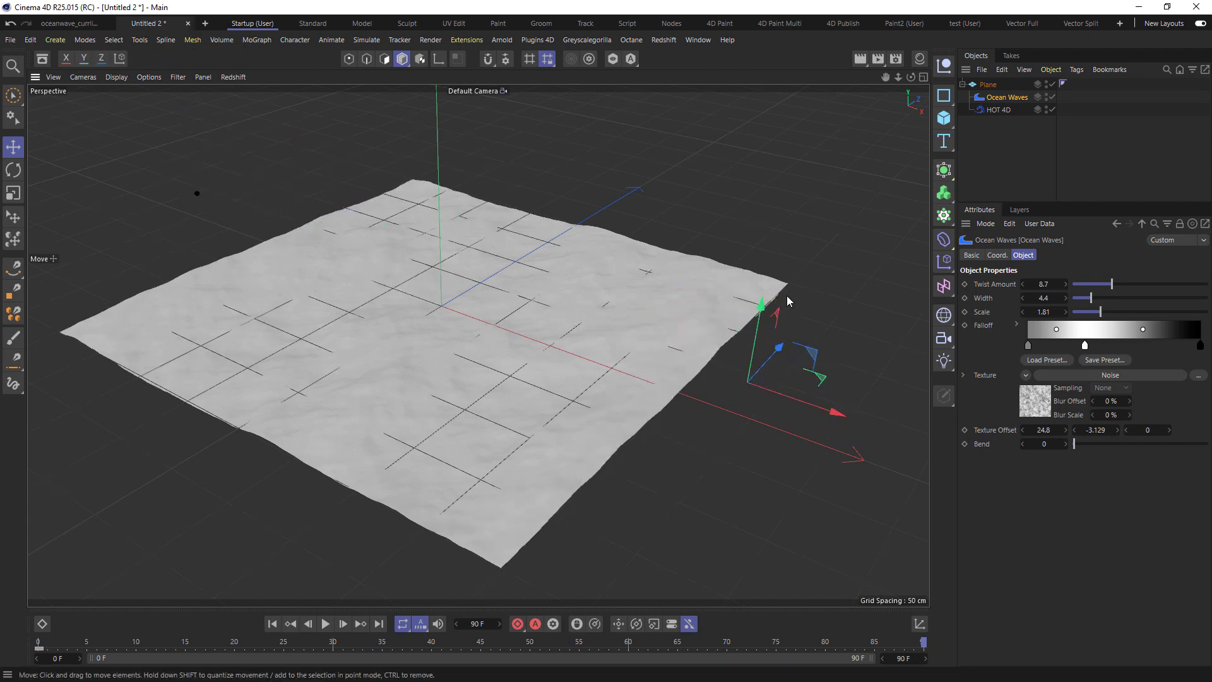
{"action": "left_click_drag", "start_coordinate": [762, 306], "coordinate": [768, 382]}
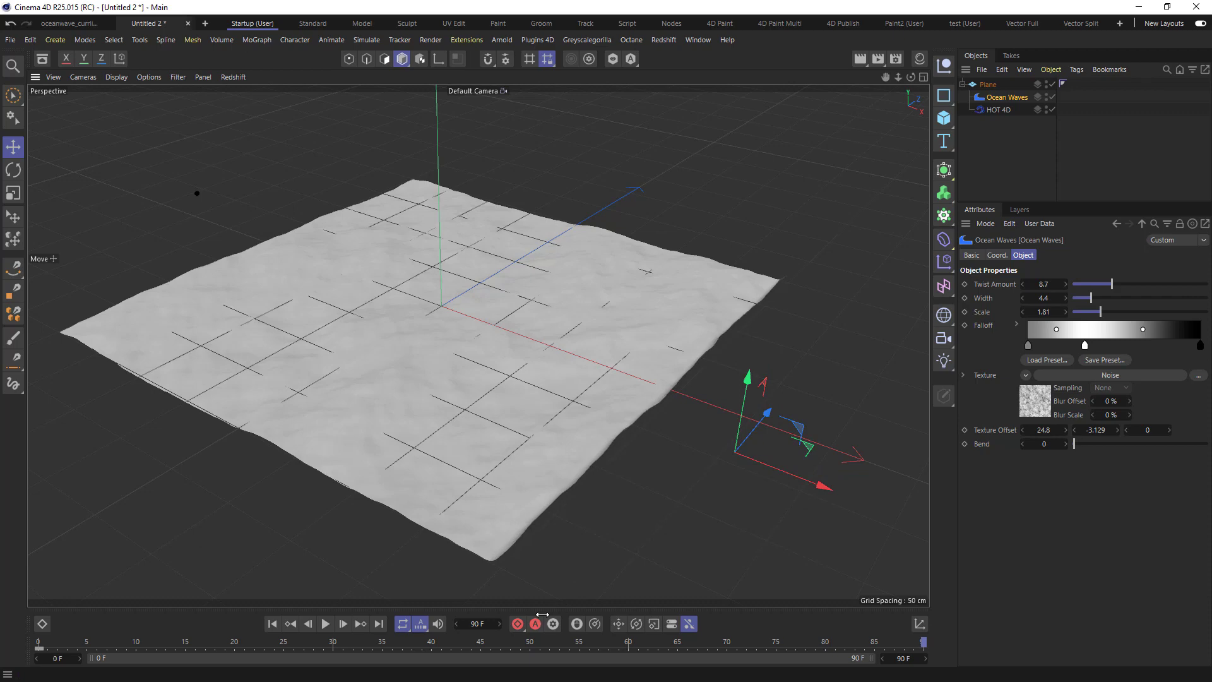
{"action": "left_click_drag", "start_coordinate": [43, 644], "coordinate": [599, 653]}
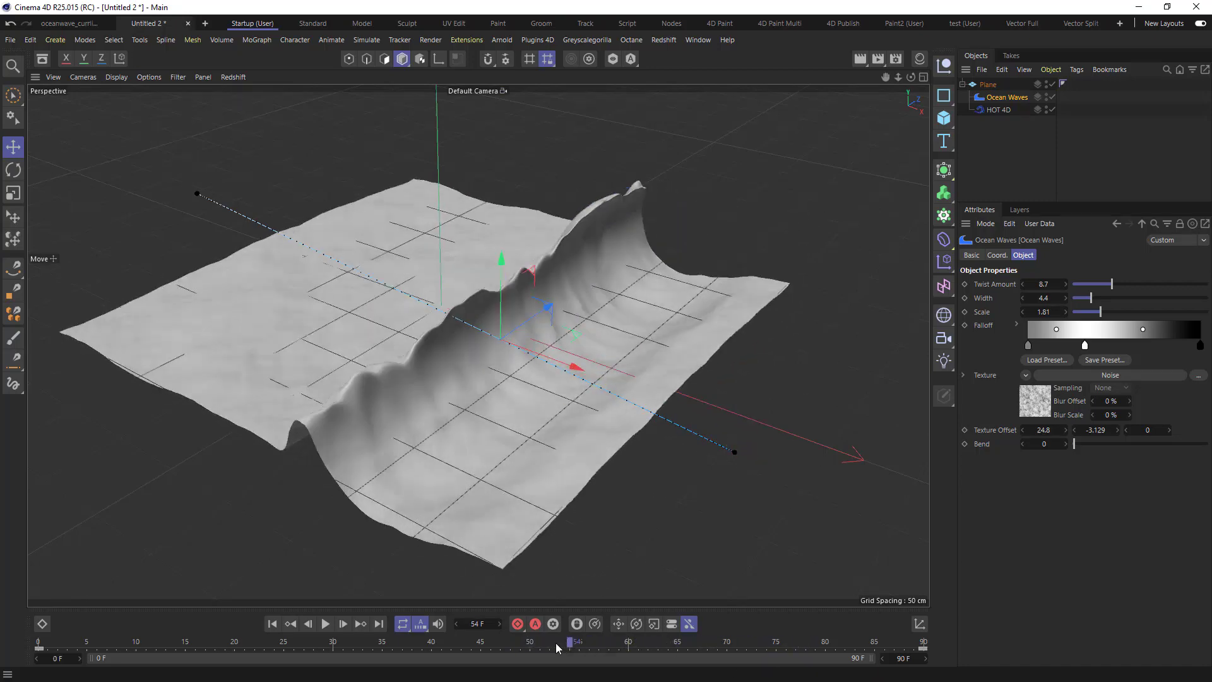
{"action": "left_click_drag", "start_coordinate": [556, 643], "coordinate": [499, 635]}
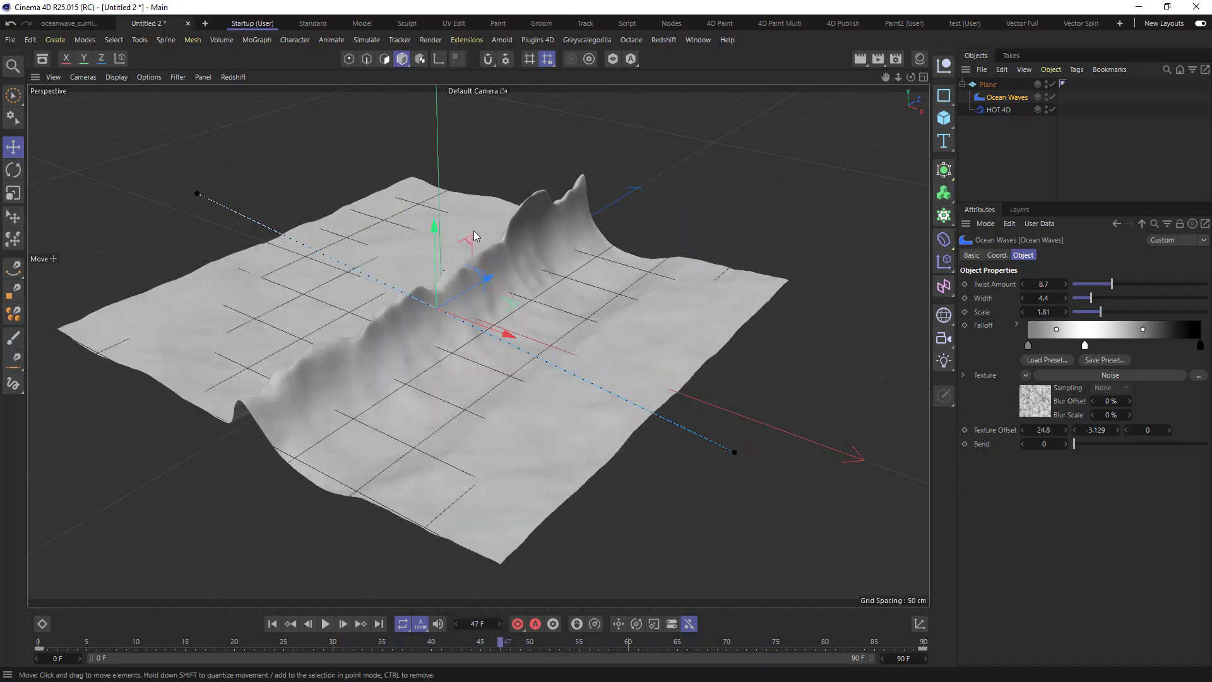
{"action": "left_click_drag", "start_coordinate": [434, 223], "coordinate": [490, 252]}
{"action": "key", "text": "ctrl+z"}
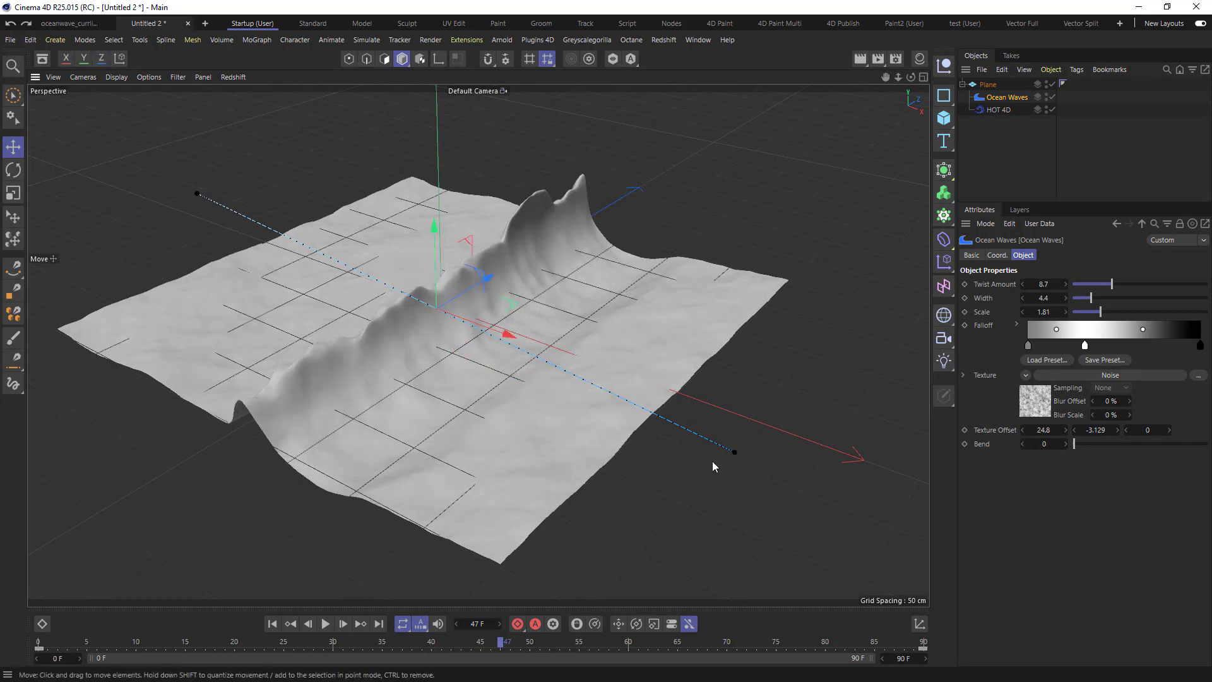
- At frame 90, lower the deformer about 43 cm beyond the plane's near corner, scrubbing to preview
{"action": "left_click", "coordinate": [923, 644]}
{"action": "left_click_drag", "start_coordinate": [747, 379], "coordinate": [739, 438]}
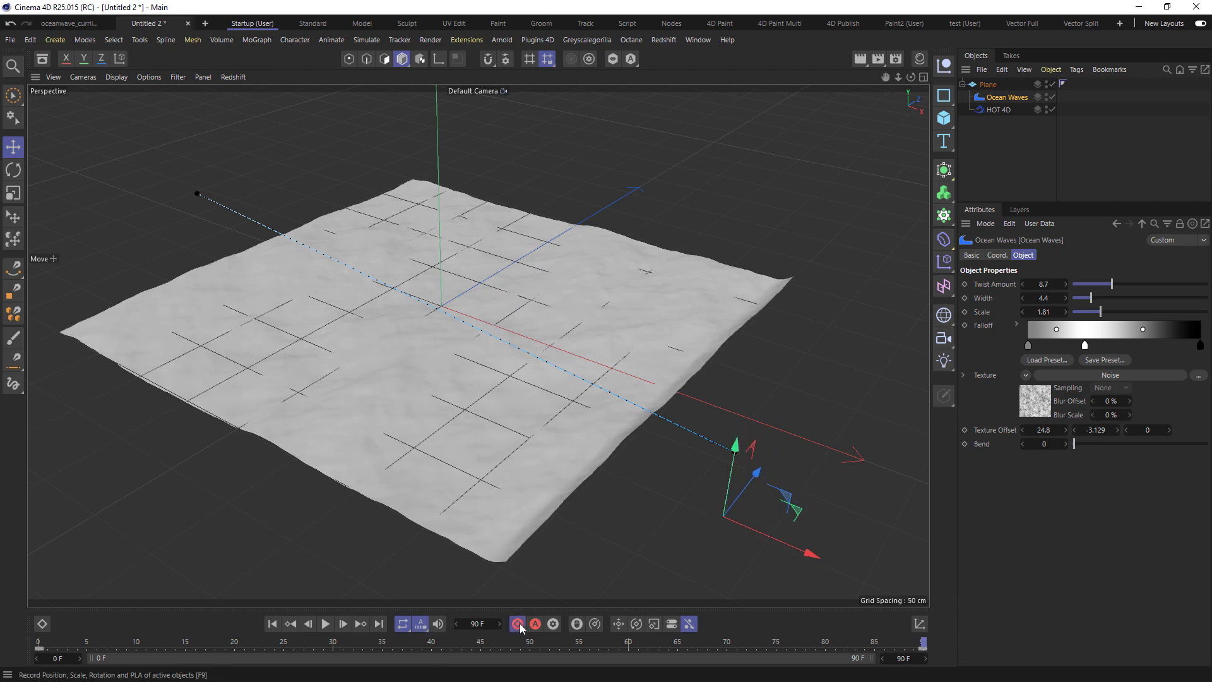
{"action": "left_click_drag", "start_coordinate": [529, 643], "coordinate": [166, 643]}
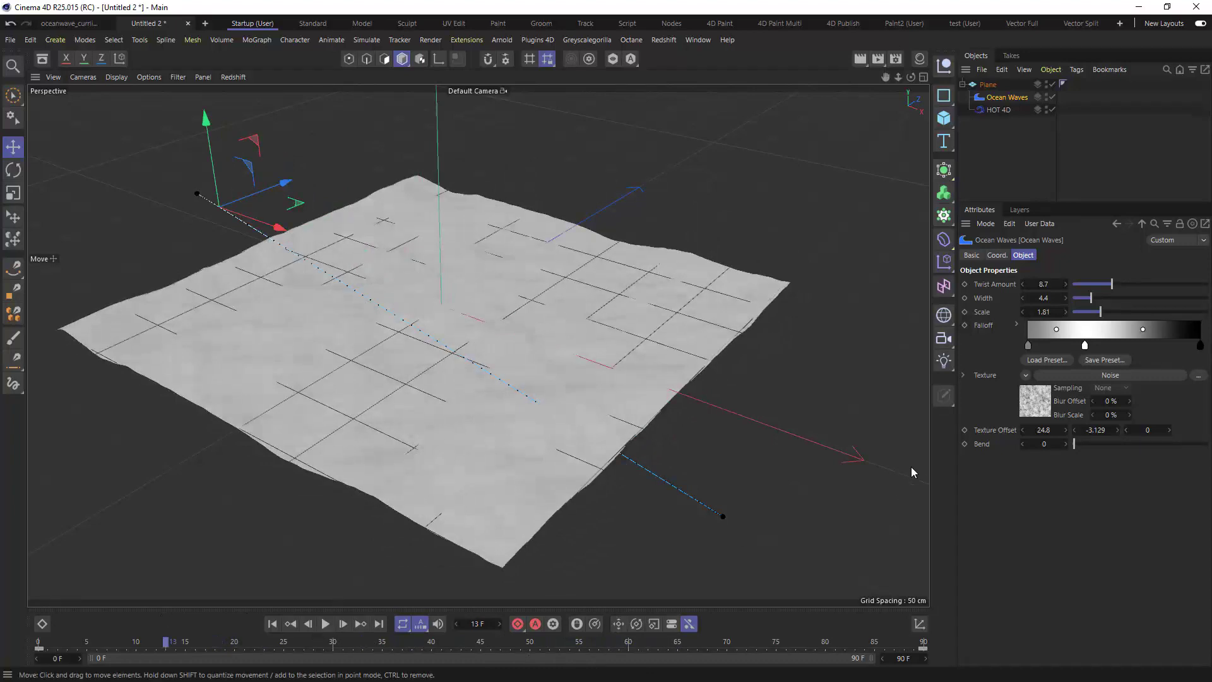
{"action": "left_click", "coordinate": [920, 642]}
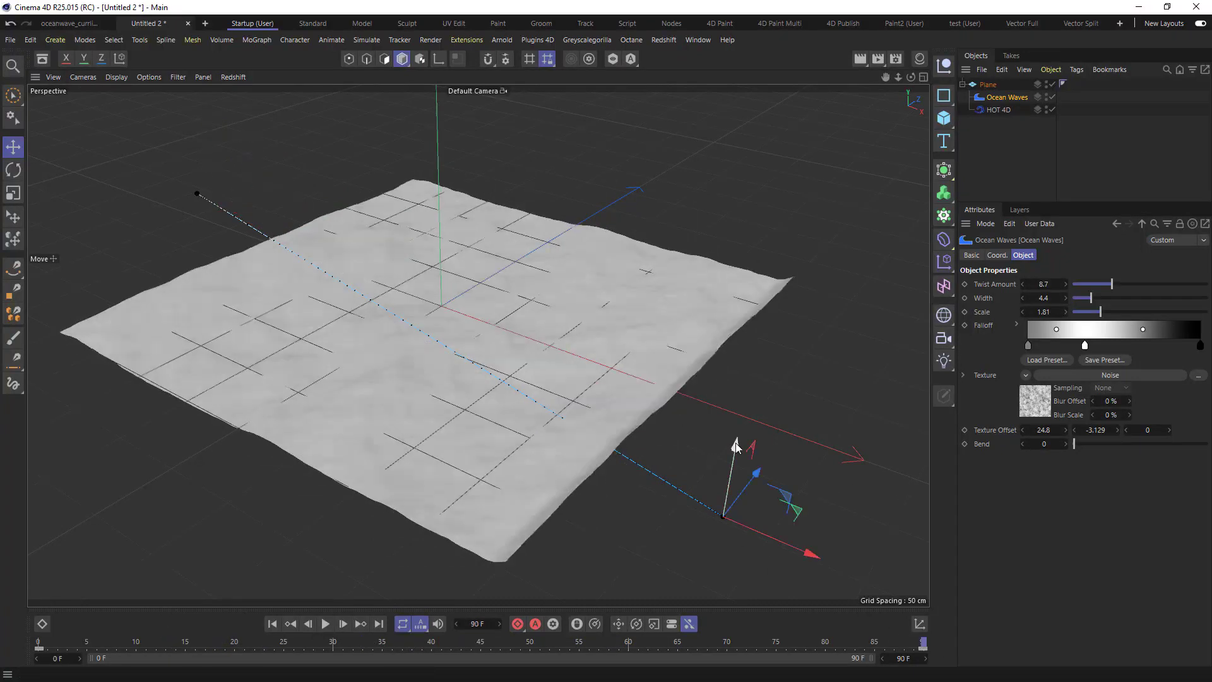
{"action": "left_click_drag", "start_coordinate": [737, 446], "coordinate": [740, 511]}
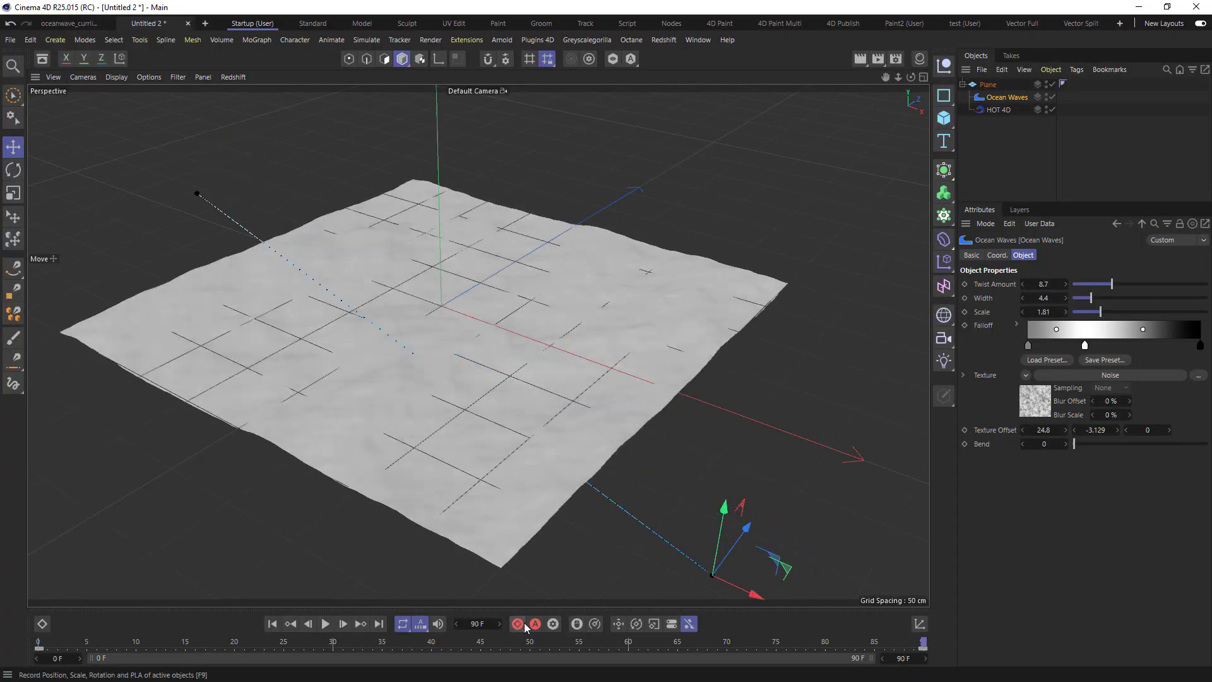
{"action": "left_click_drag", "start_coordinate": [621, 644], "coordinate": [96, 644]}
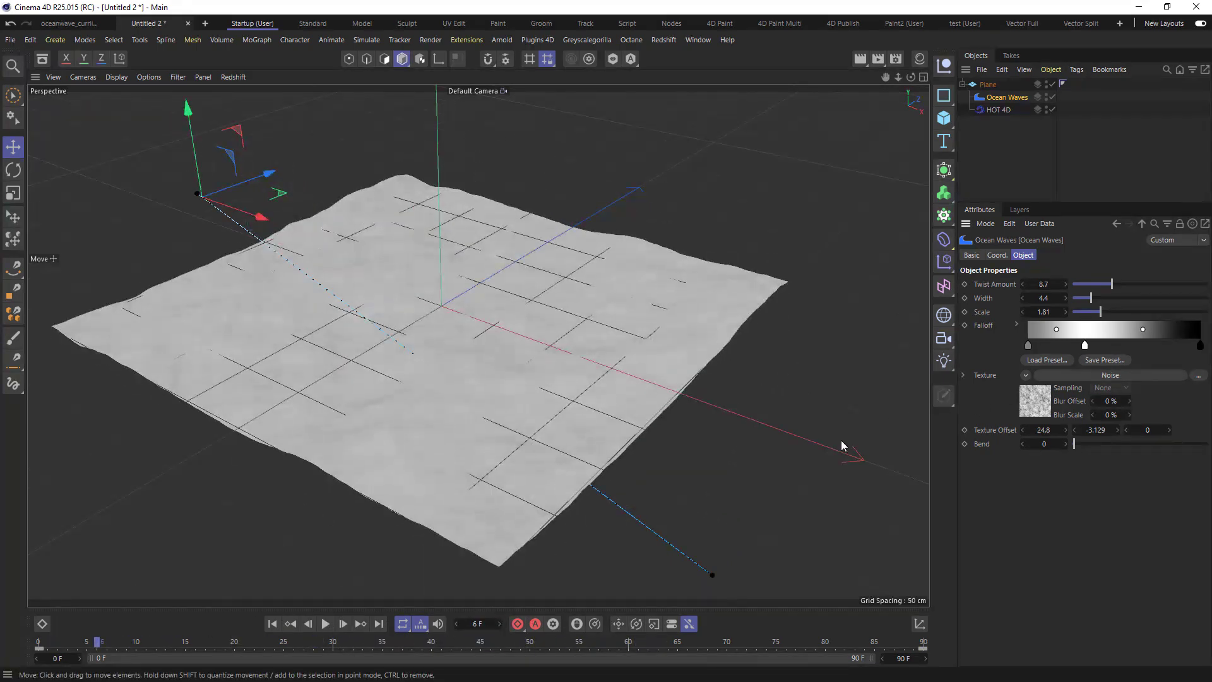
{"action": "left_click", "coordinate": [915, 644]}
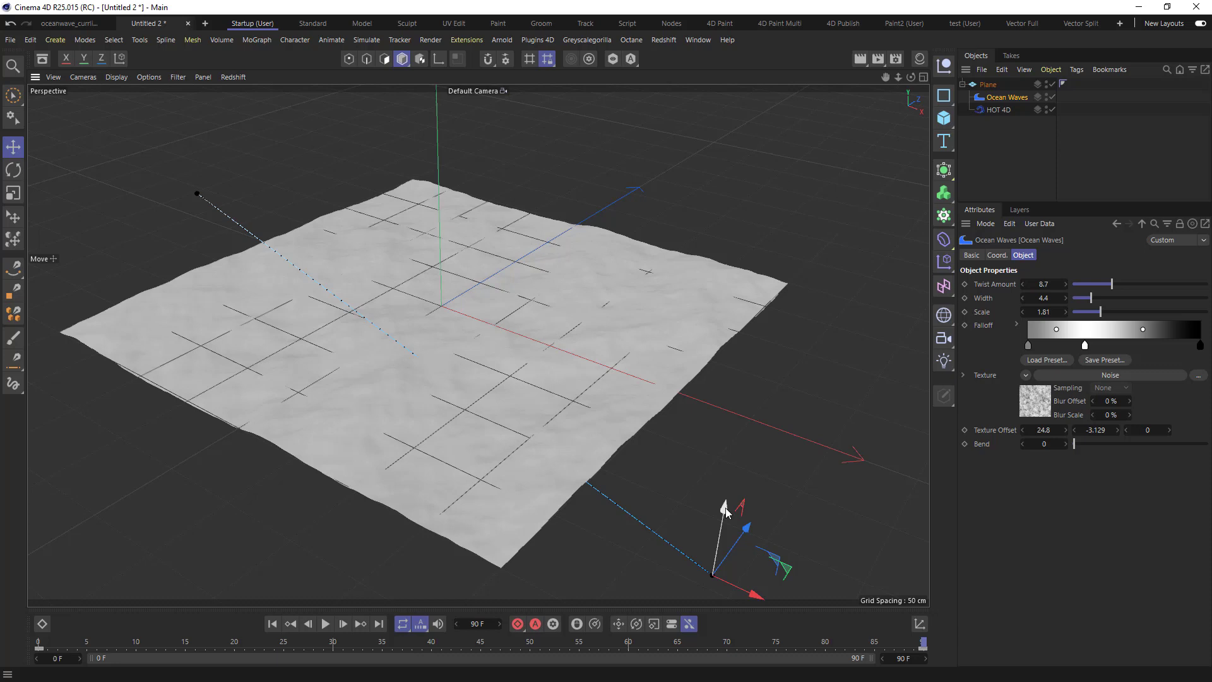
{"action": "left_click_drag", "start_coordinate": [893, 75], "coordinate": [909, 81]}
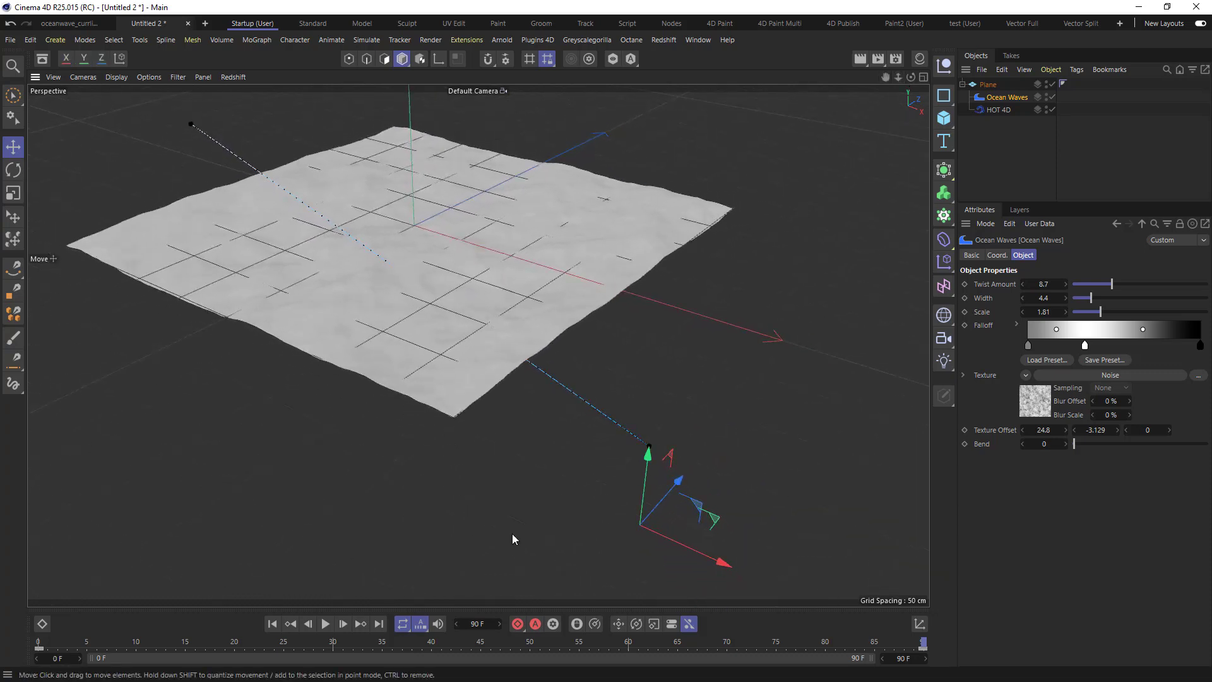
- Play the looping wave animation, zoom in, and reselect the Ocean Waves deformer
{"action": "left_click", "coordinate": [325, 624]}
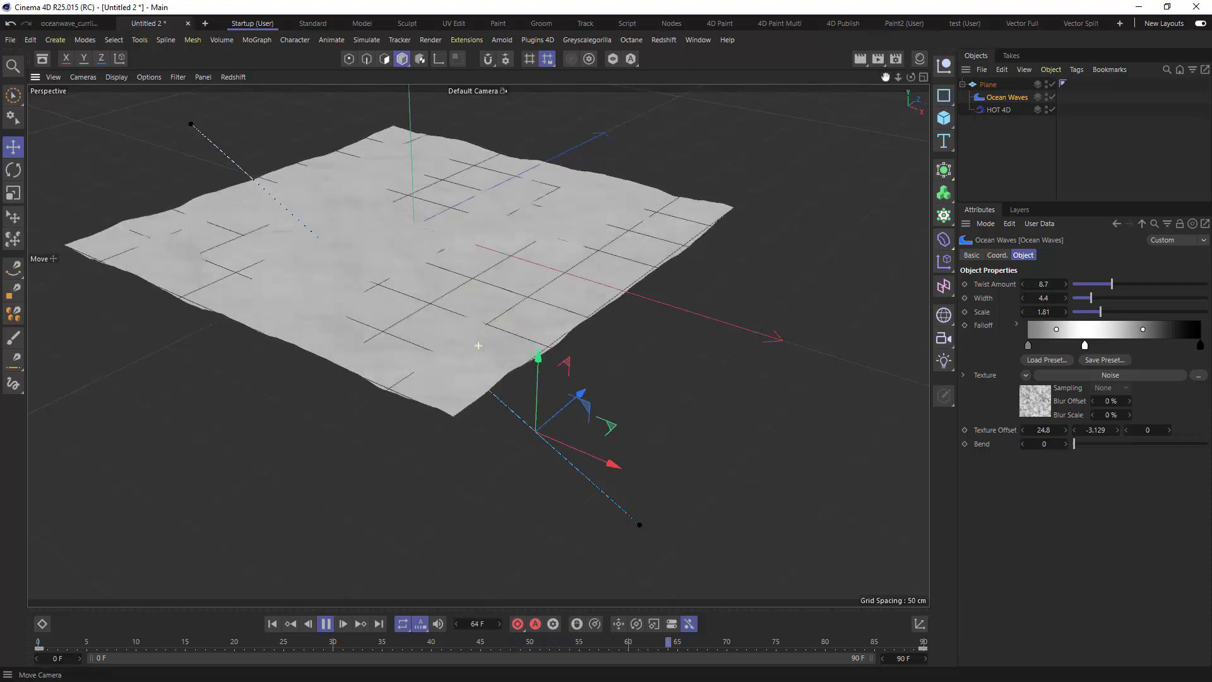
{"action": "scroll", "coordinate": [553, 250], "scroll_direction": "up", "scroll_amount": 5}
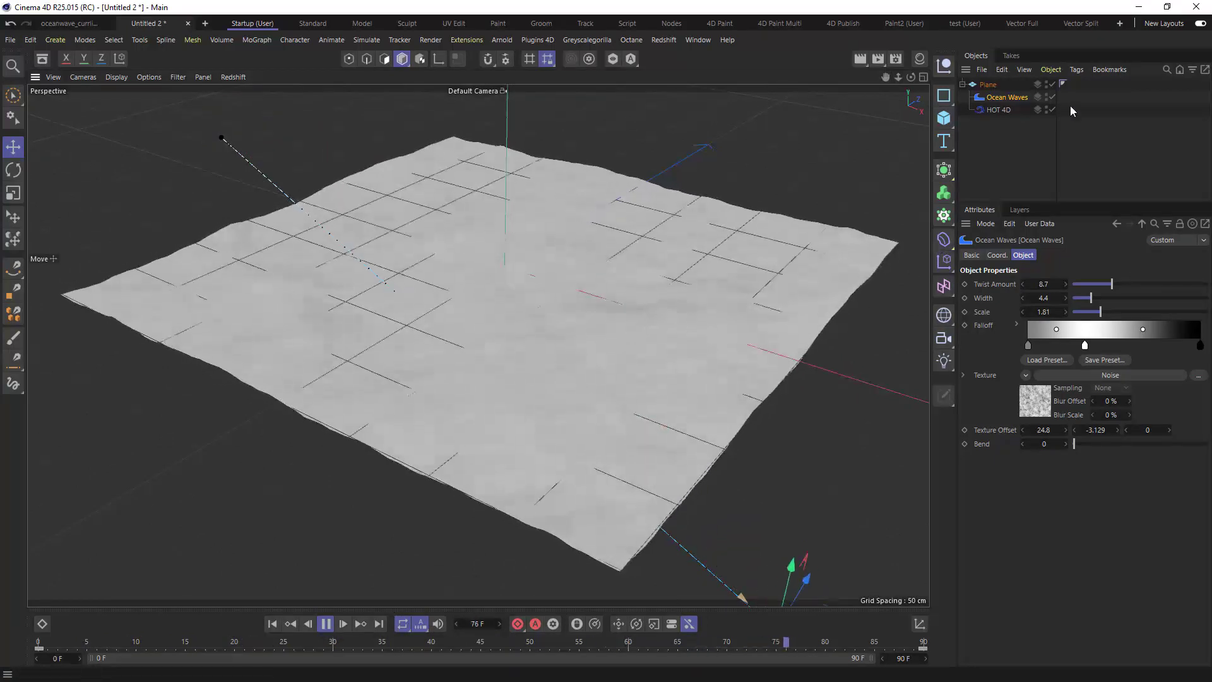
{"action": "left_click", "coordinate": [1036, 143]}
{"action": "left_click", "coordinate": [1009, 98]}
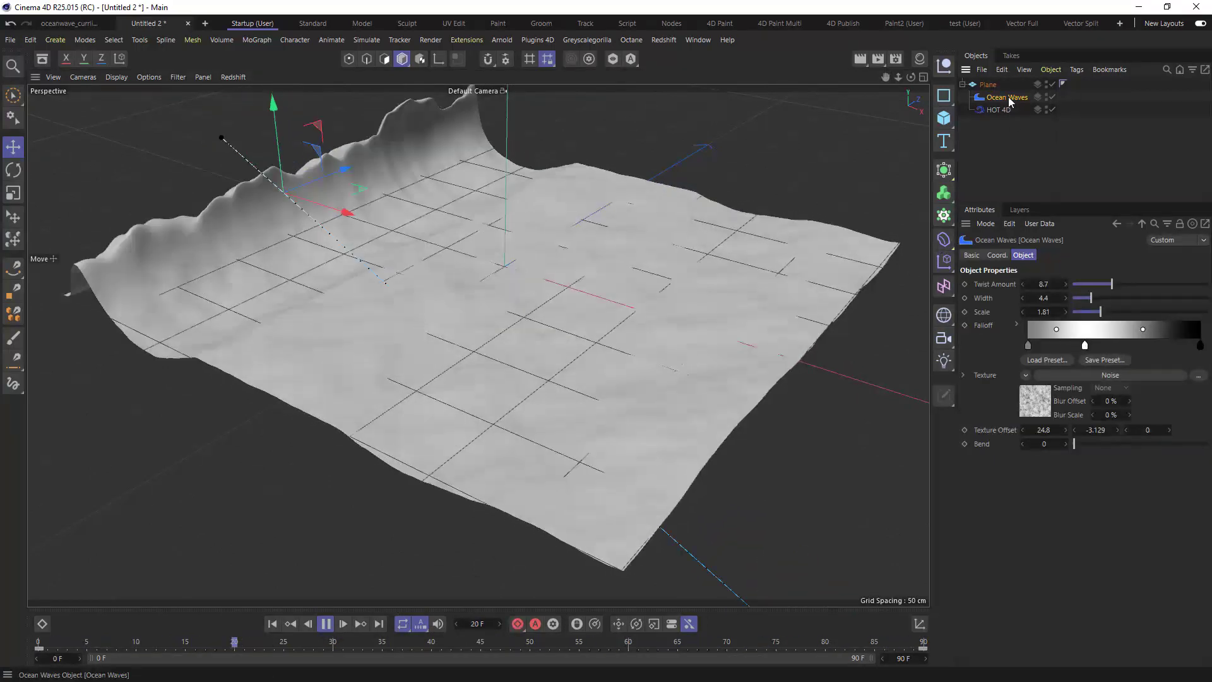